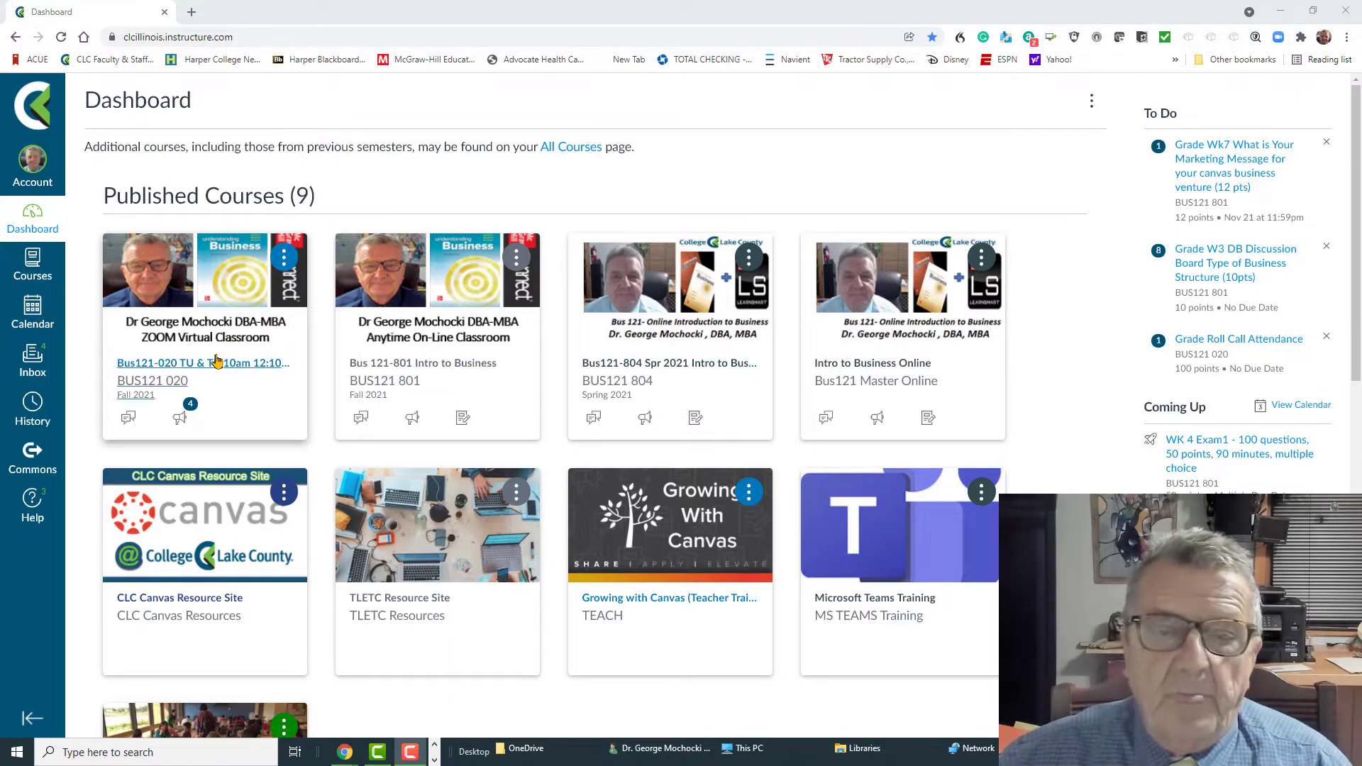
# Open the Fall 2021 BUS121 020 course and go to its paired McGraw Hill Connect section
pyautogui.click(216, 362)
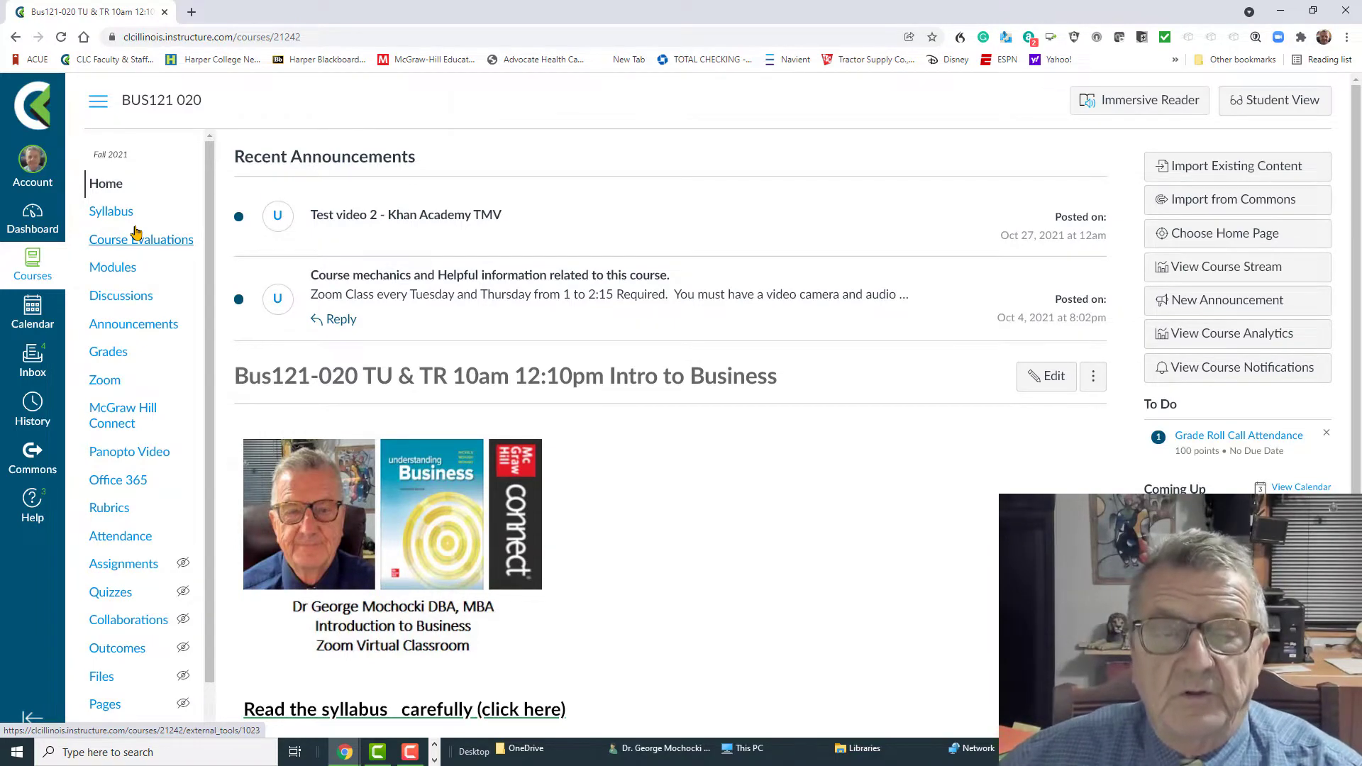
pyautogui.scroll(-2, 136, 234)
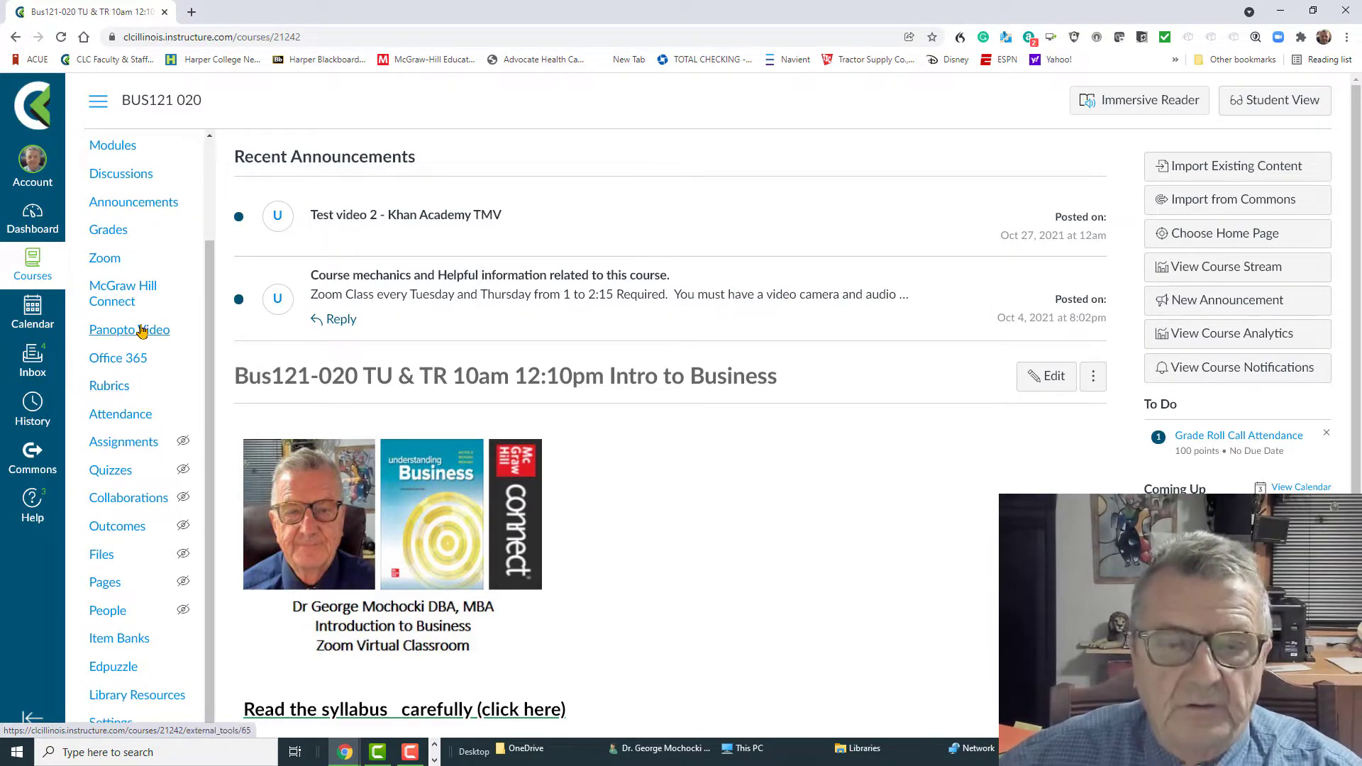
pyautogui.click(112, 294)
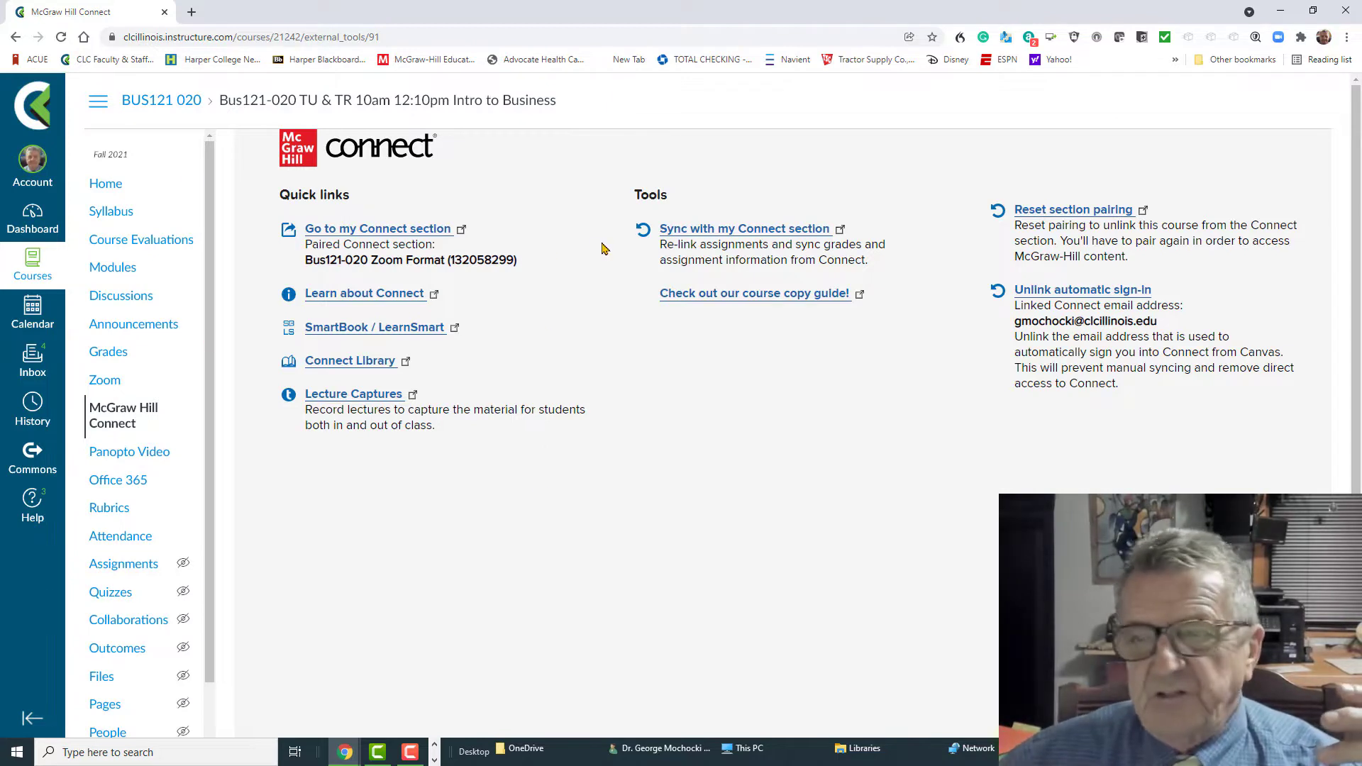
pyautogui.click(374, 234)
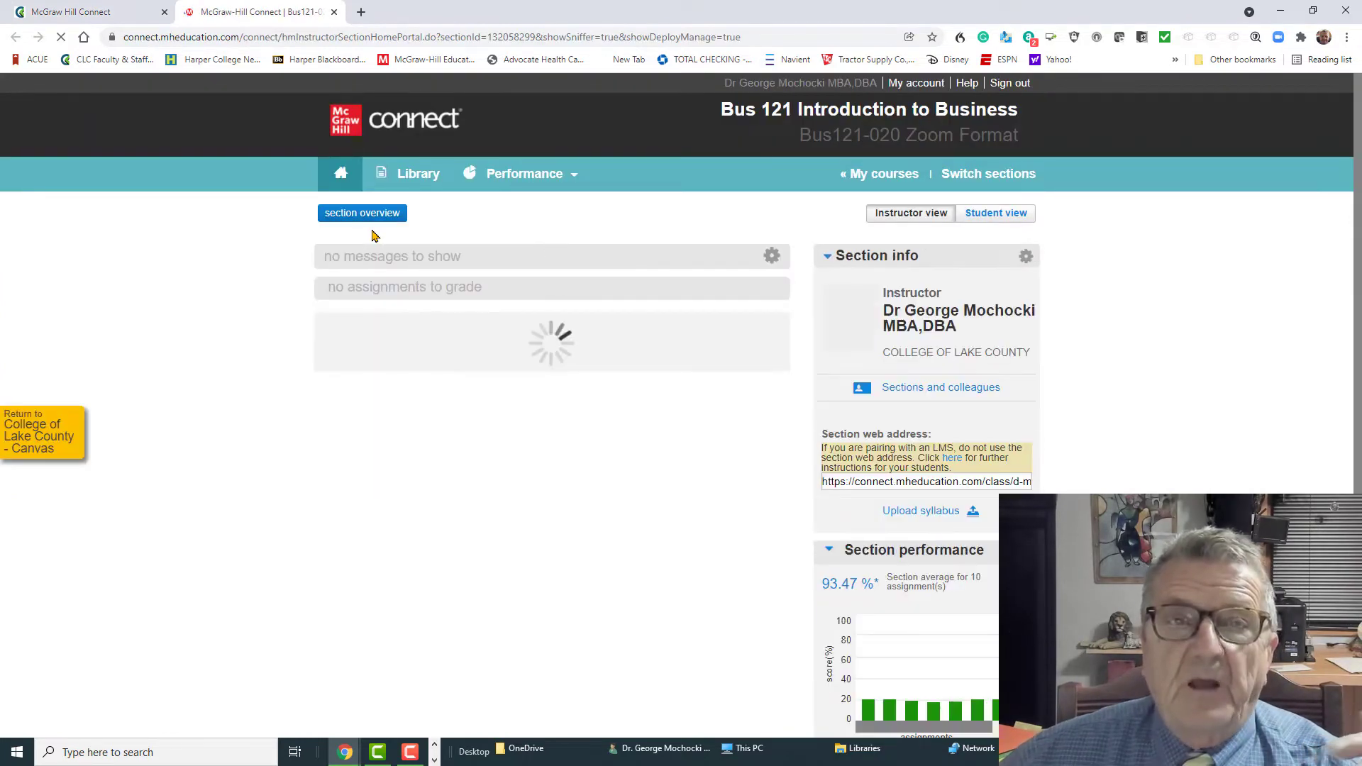
# Launch Test Builder (Print/Export) from the Connect library and create a new test
pyautogui.click(418, 176)
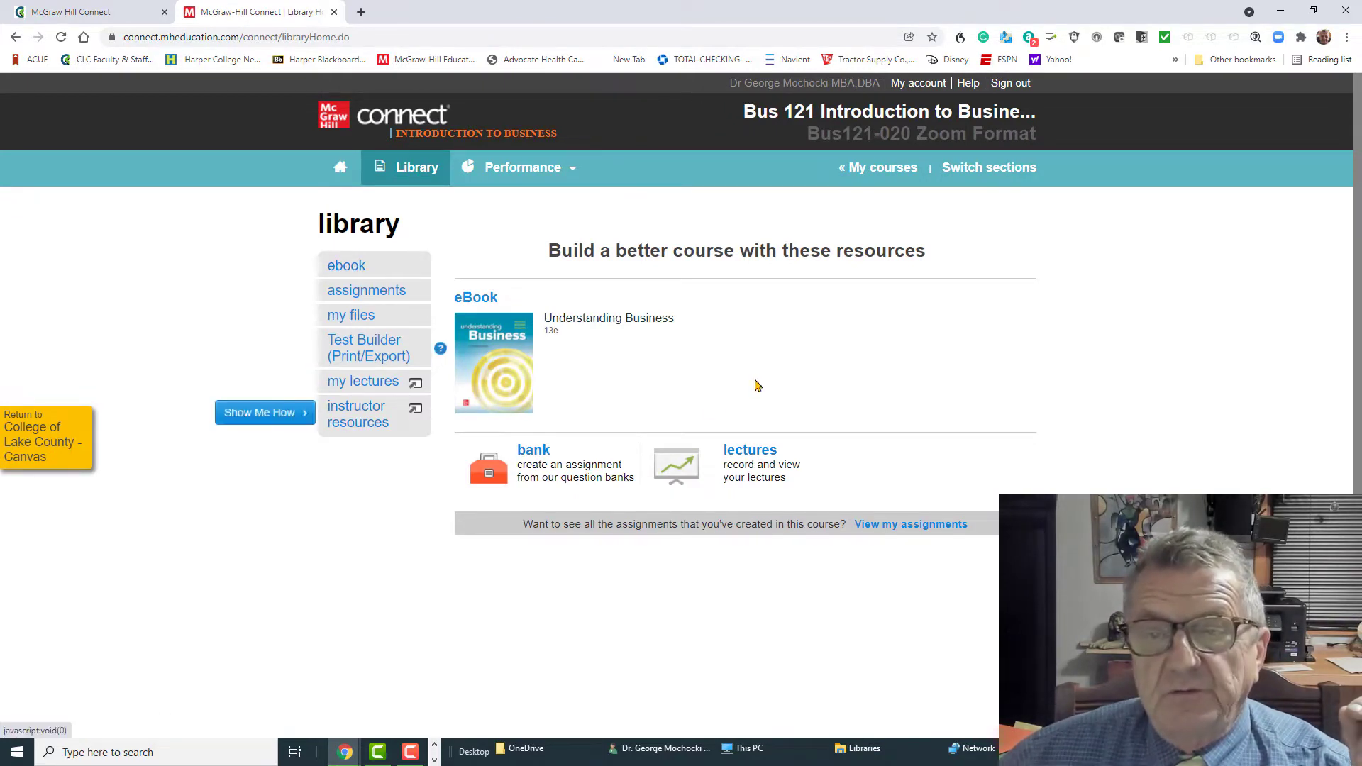
pyautogui.moveTo(367, 345)
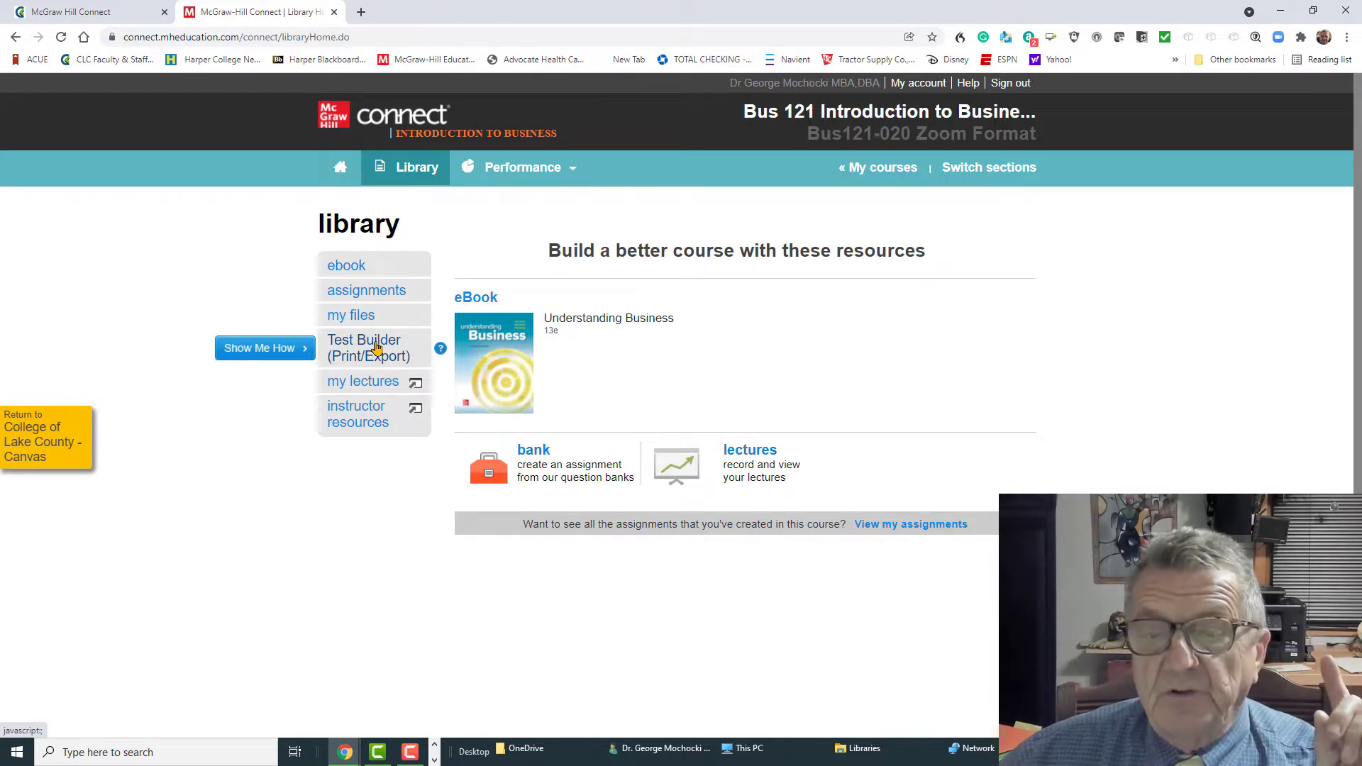
pyautogui.click(376, 348)
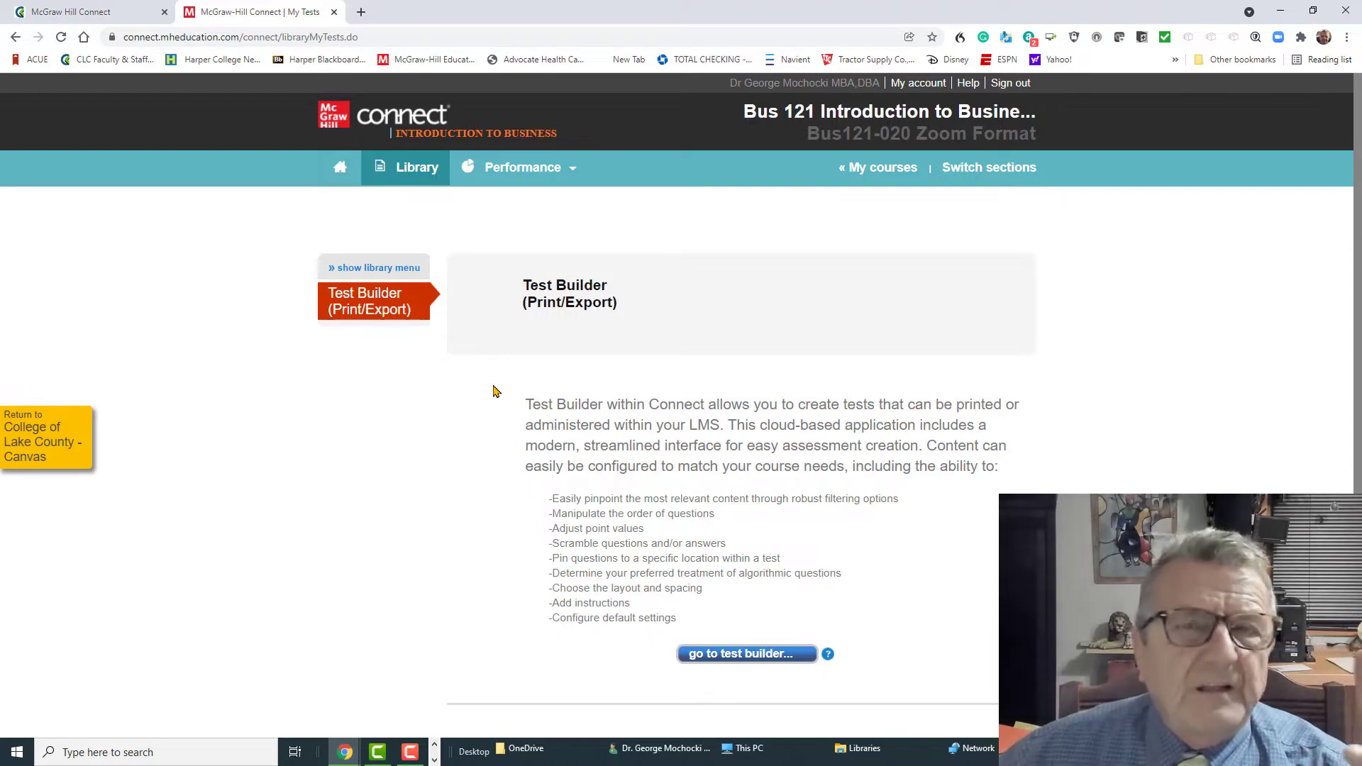
pyautogui.scroll(-3, 494, 391)
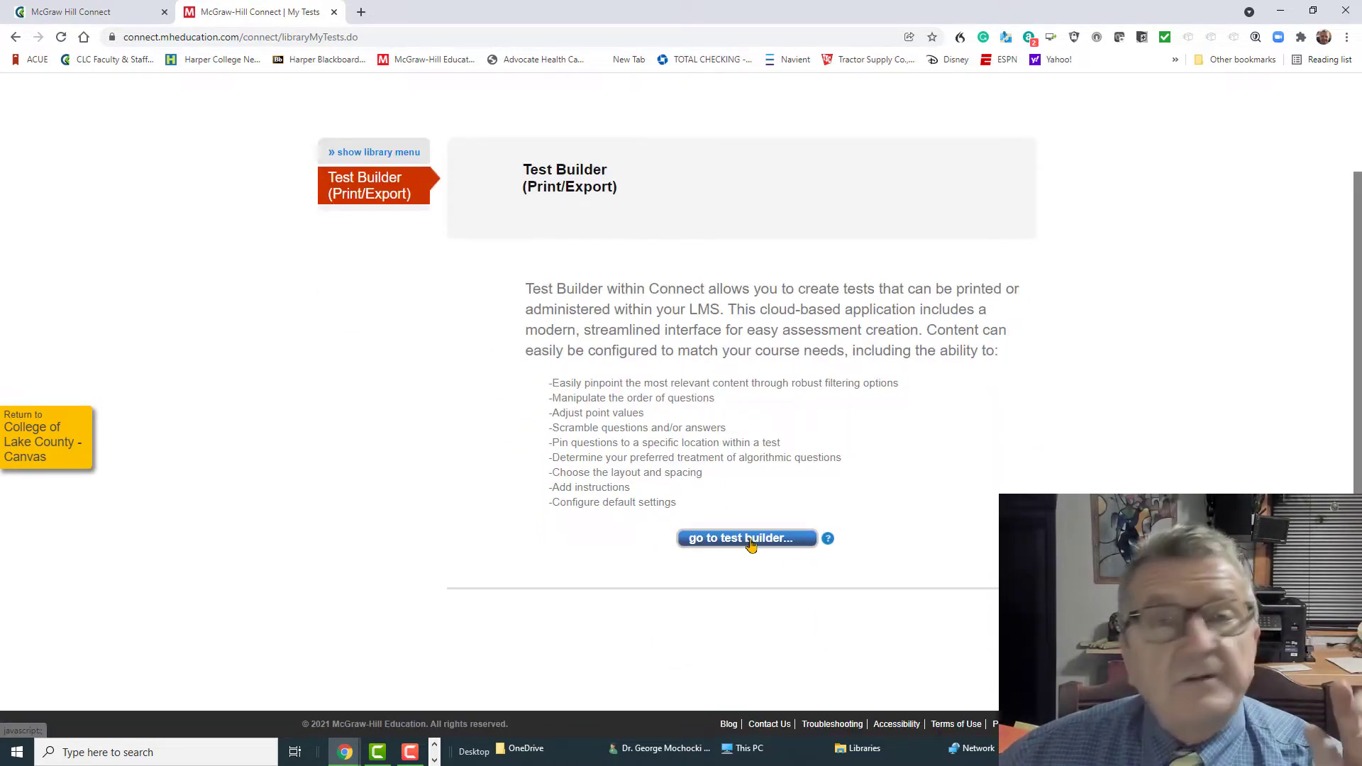
pyautogui.click(746, 539)
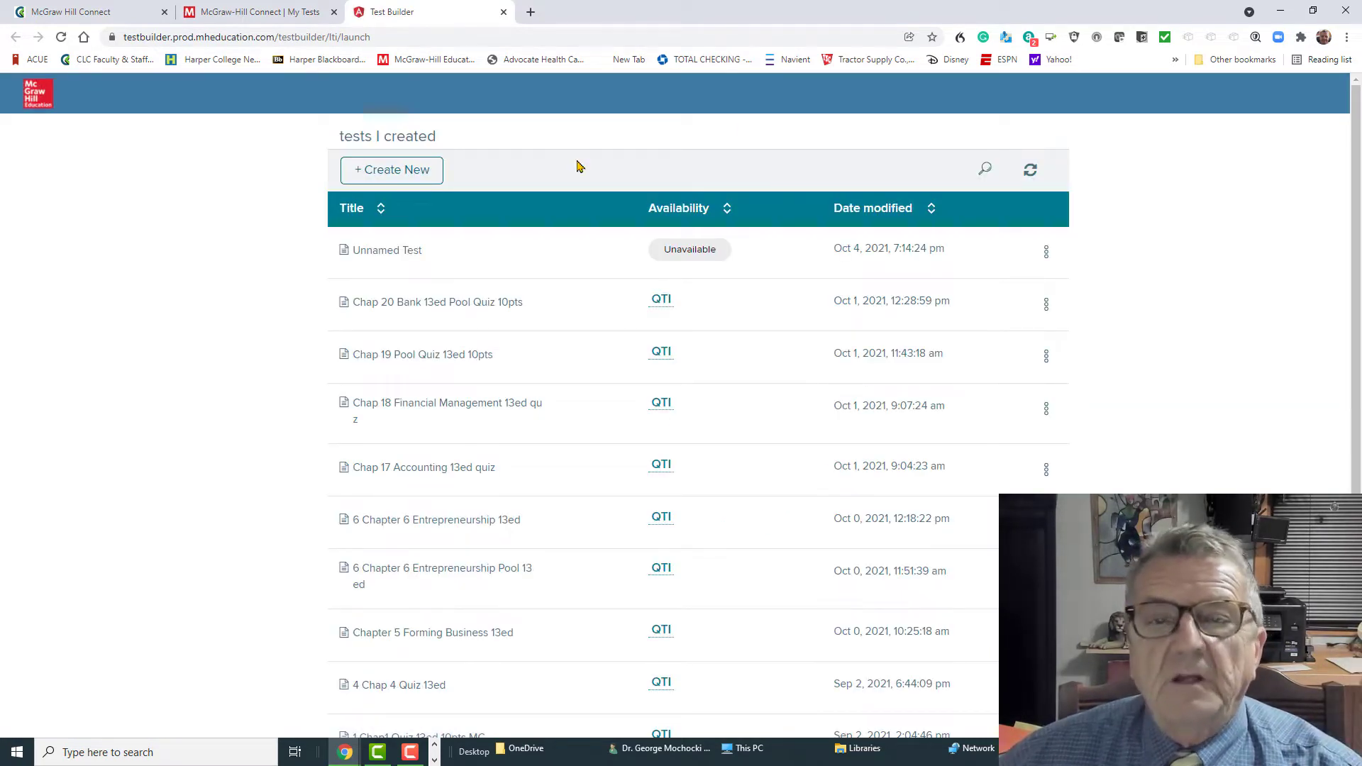
pyautogui.click(408, 171)
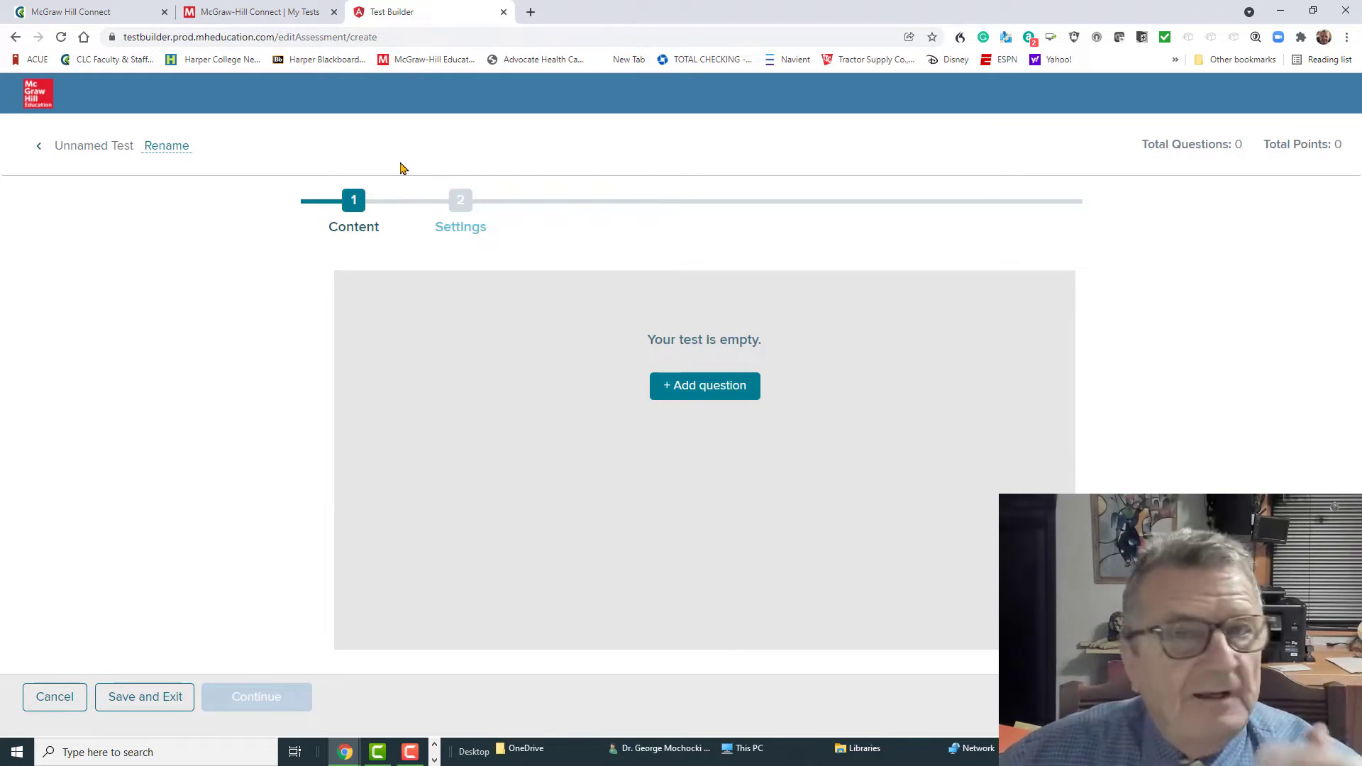
# Replace the default test name with "chapter 13 Marketing 13ed pool quiz 10pts"
pyautogui.click(91, 138)
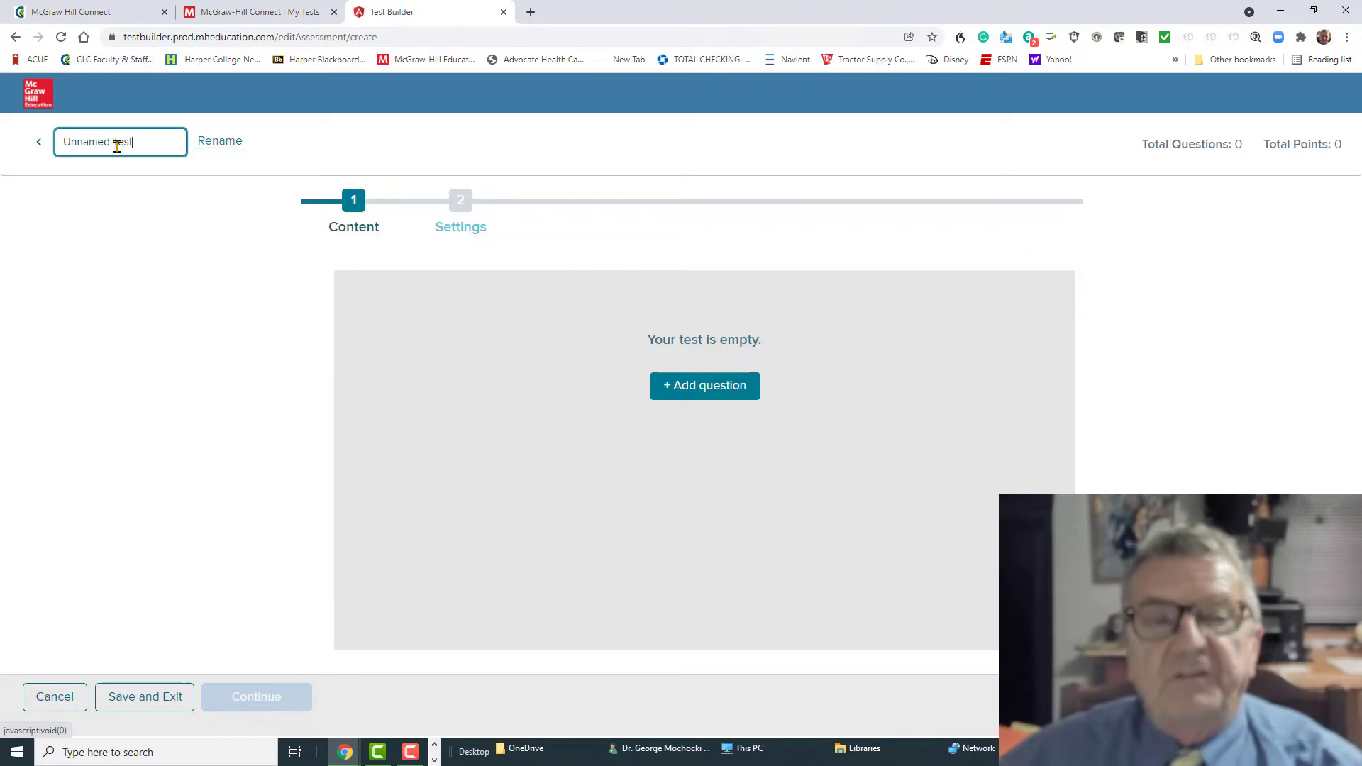
pyautogui.moveTo(134, 143); pyautogui.dragTo(43, 158)
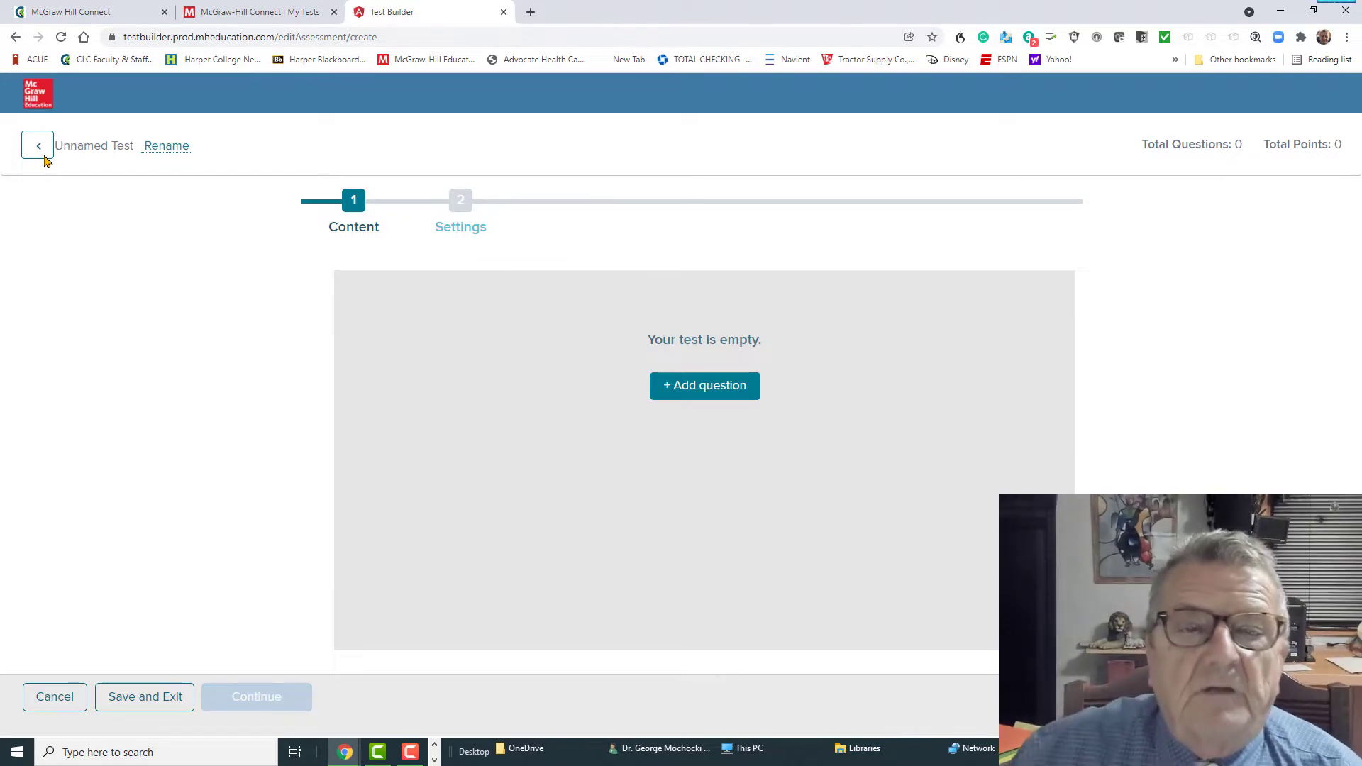
pyautogui.click(100, 146)
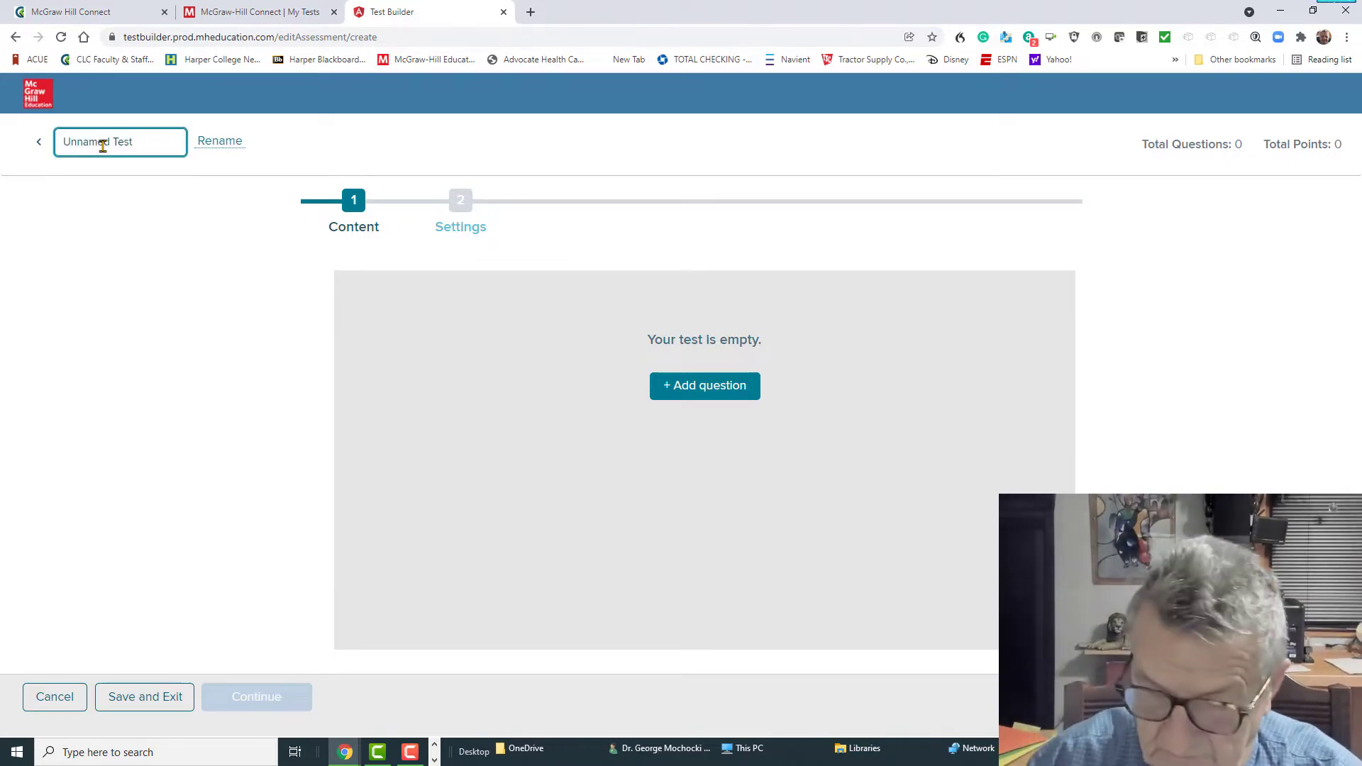
pyautogui.click(103, 146)
pyautogui.press('BackSpace')
pyautogui.press('BackSpace')
pyautogui.press('BackSpace')
pyautogui.press('BackSpace')
pyautogui.press('BackSpace')
pyautogui.press('BackSpace')
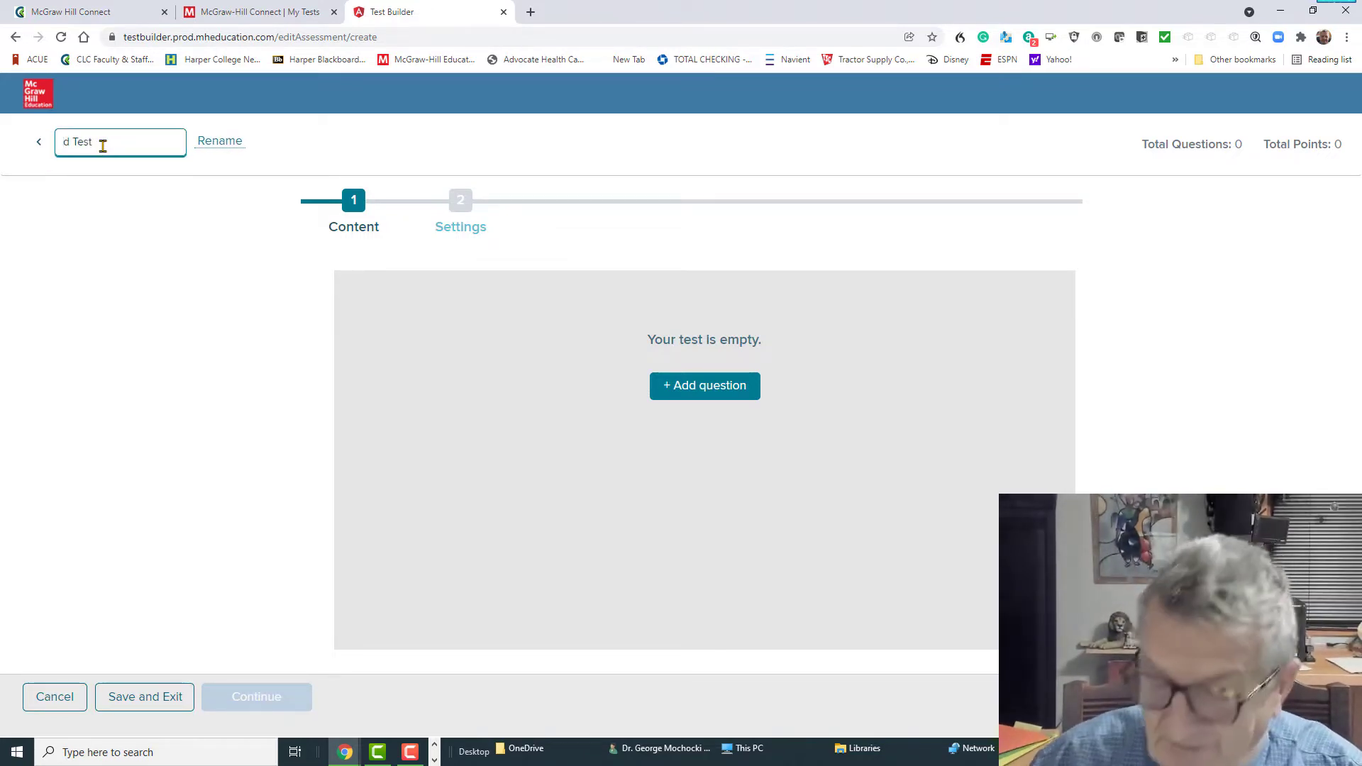
pyautogui.moveTo(91, 144); pyautogui.dragTo(59, 147)
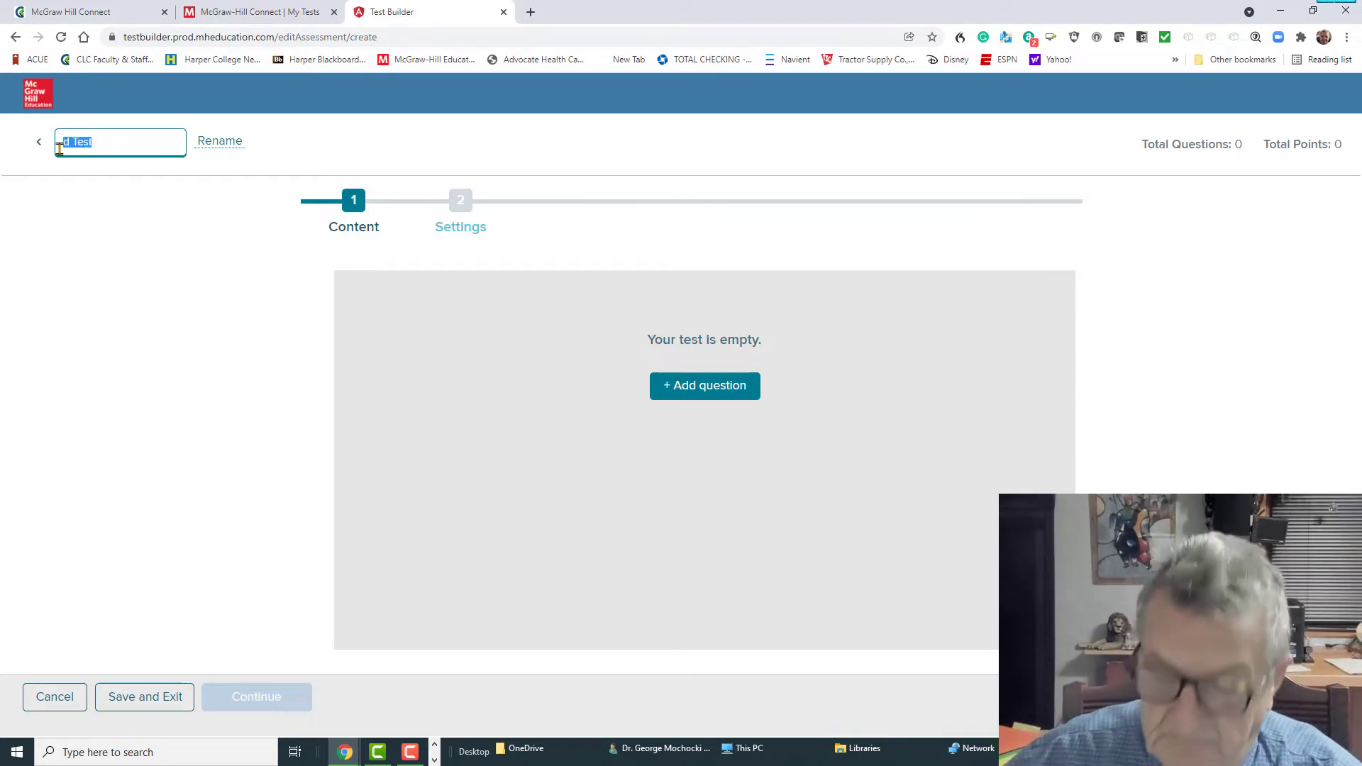
pyautogui.press('BackSpace')
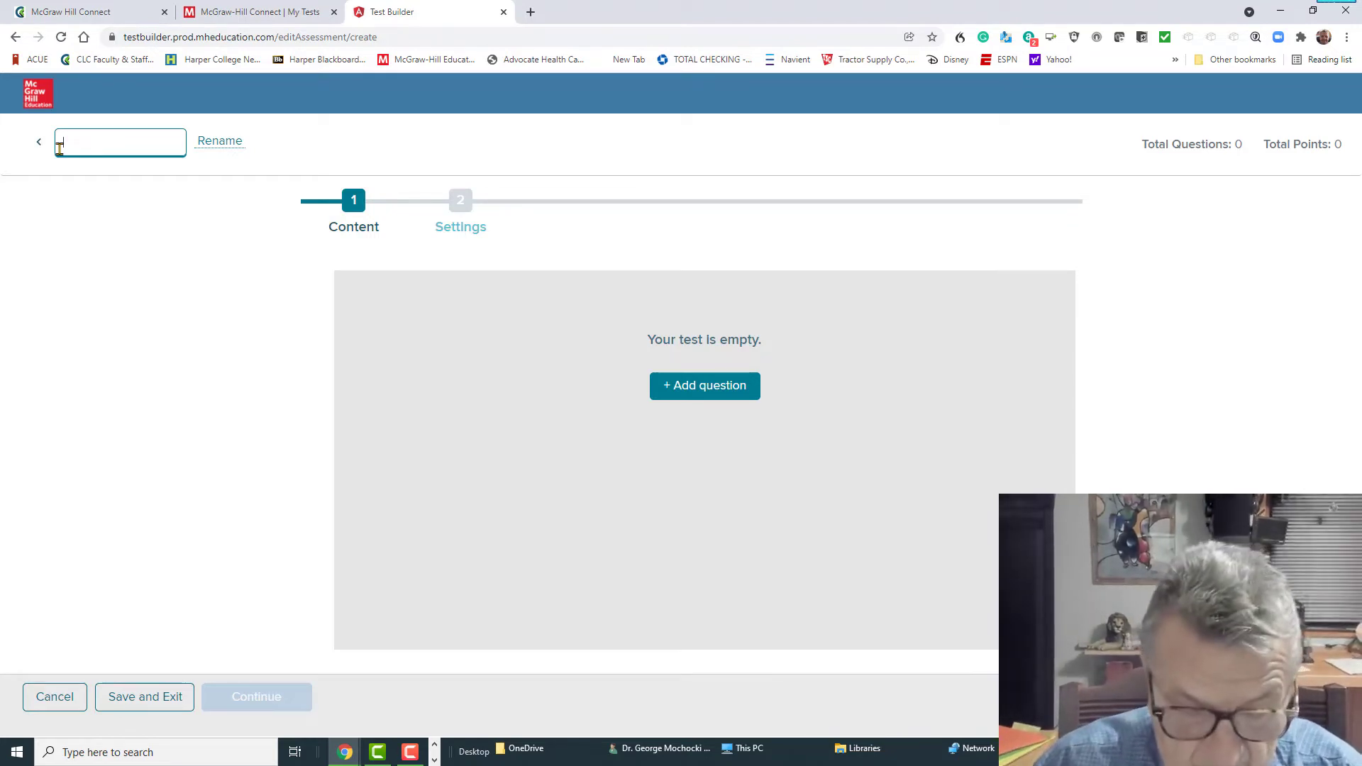
pyautogui.write('chapter')
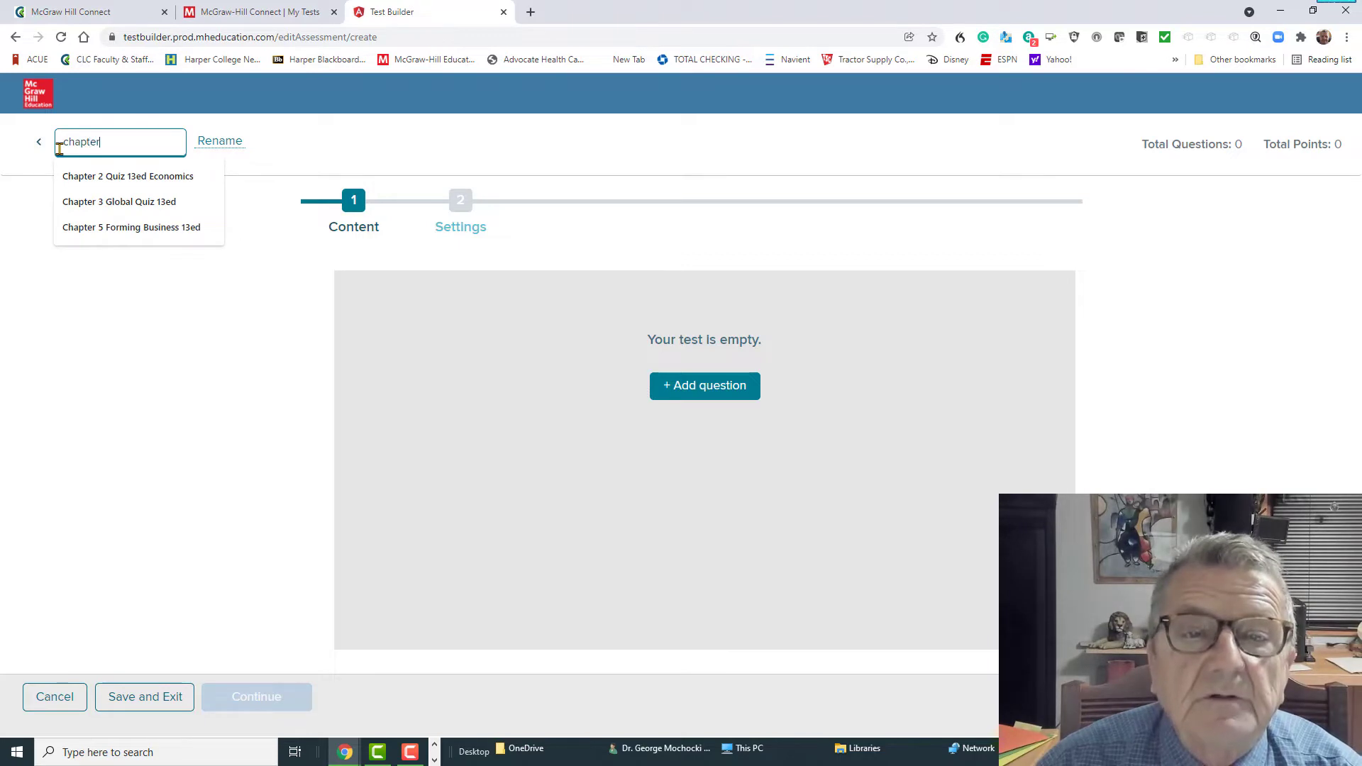
pyautogui.write(' 13 Marke')
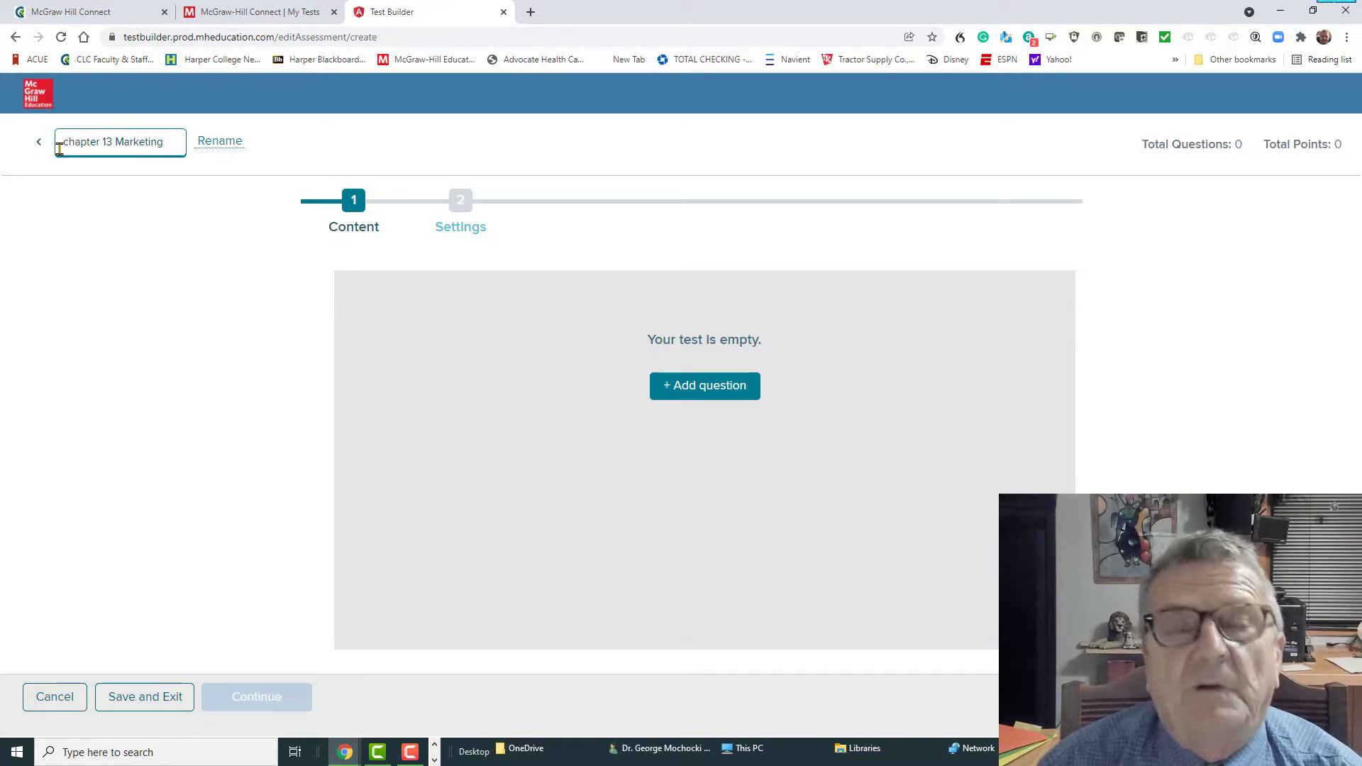
pyautogui.write('ting ')
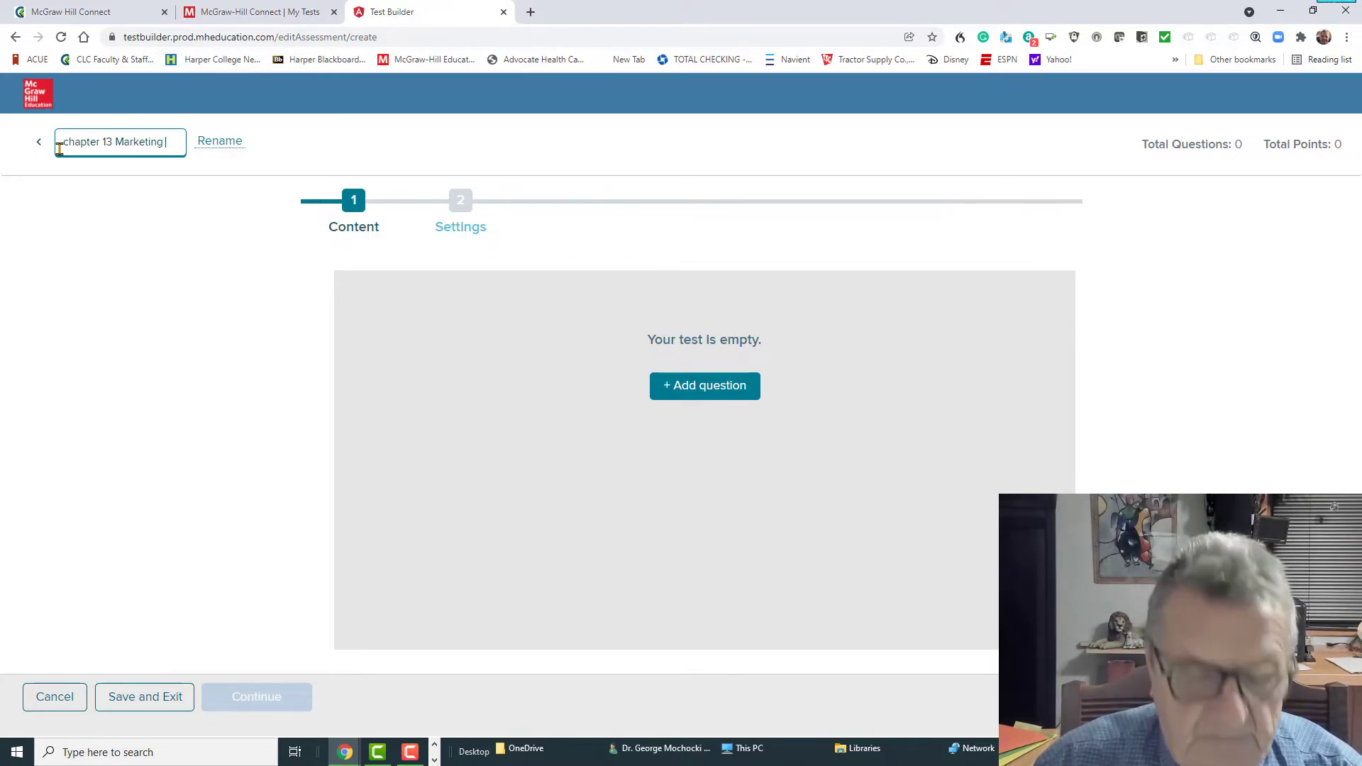
pyautogui.write('13ed')
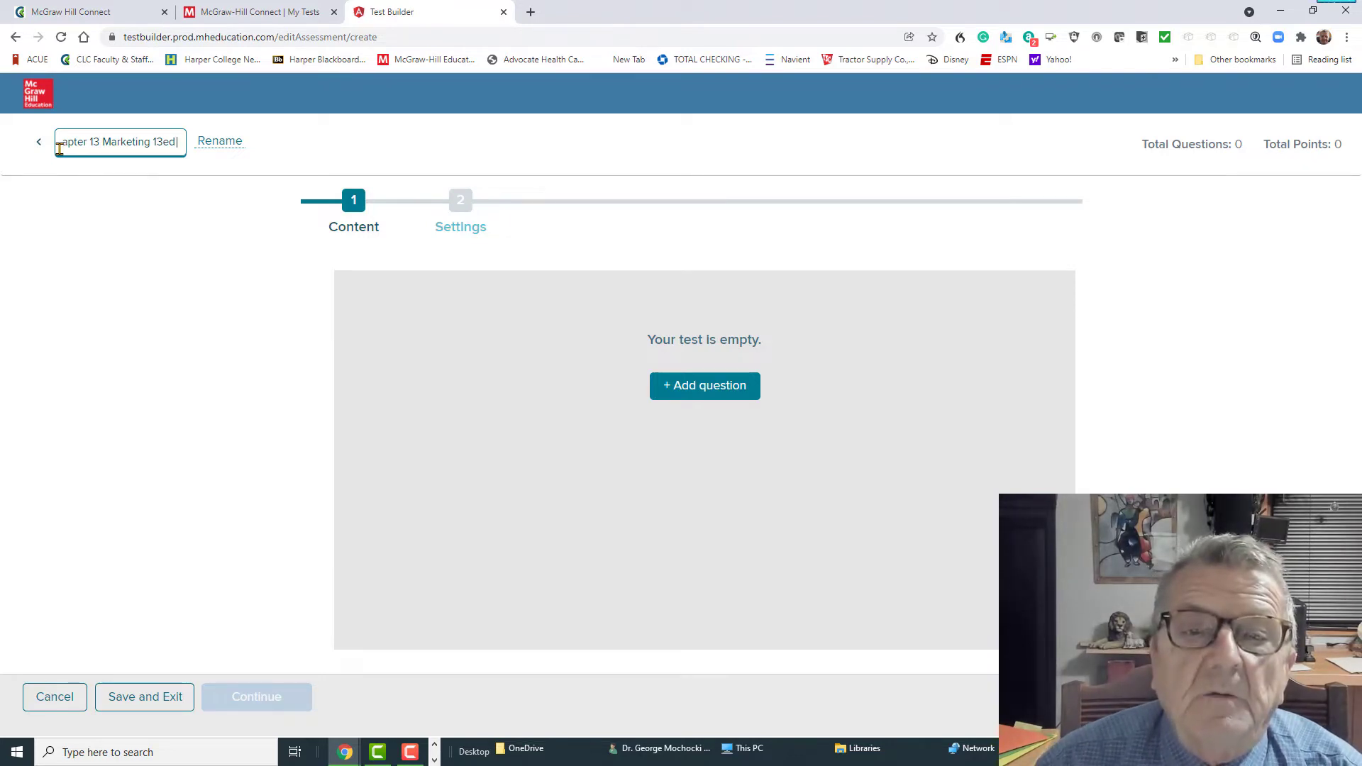
pyautogui.write(' pool')
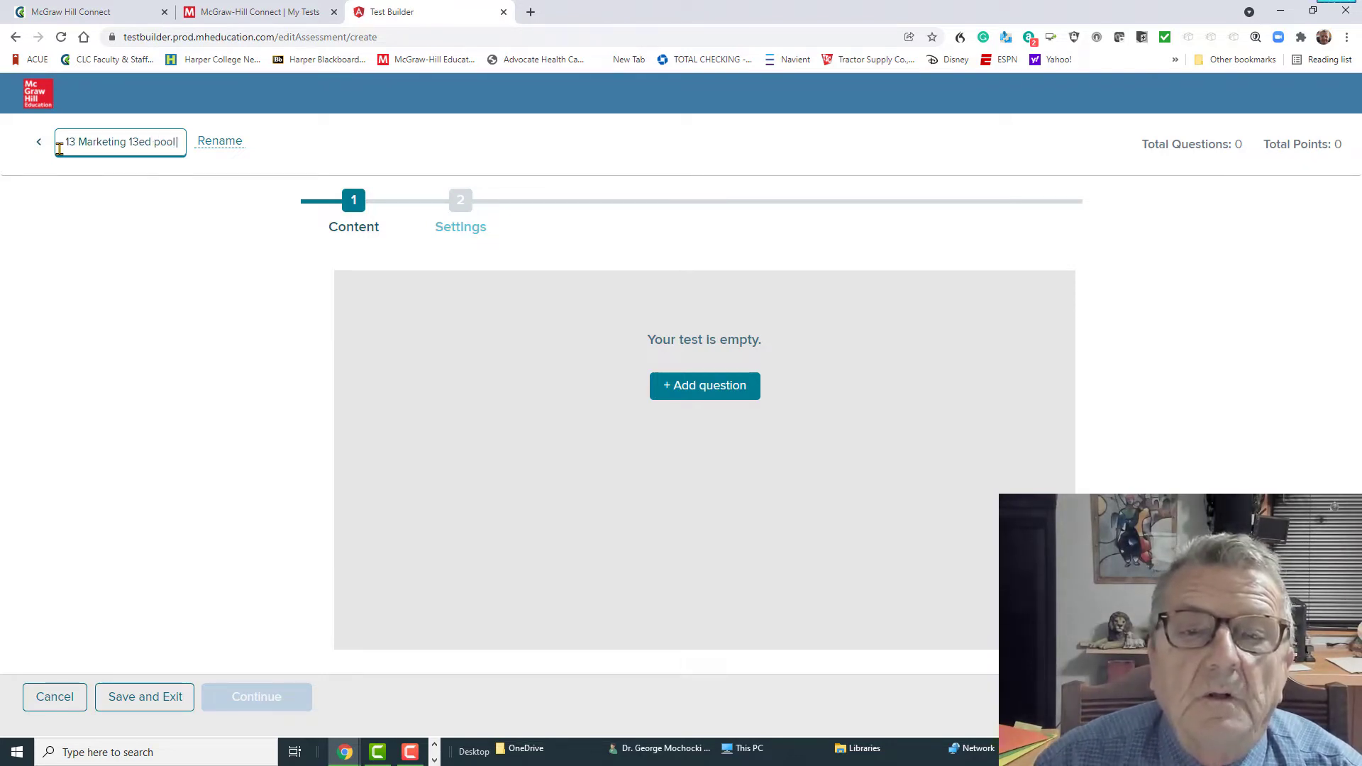
pyautogui.write(' cuiz')
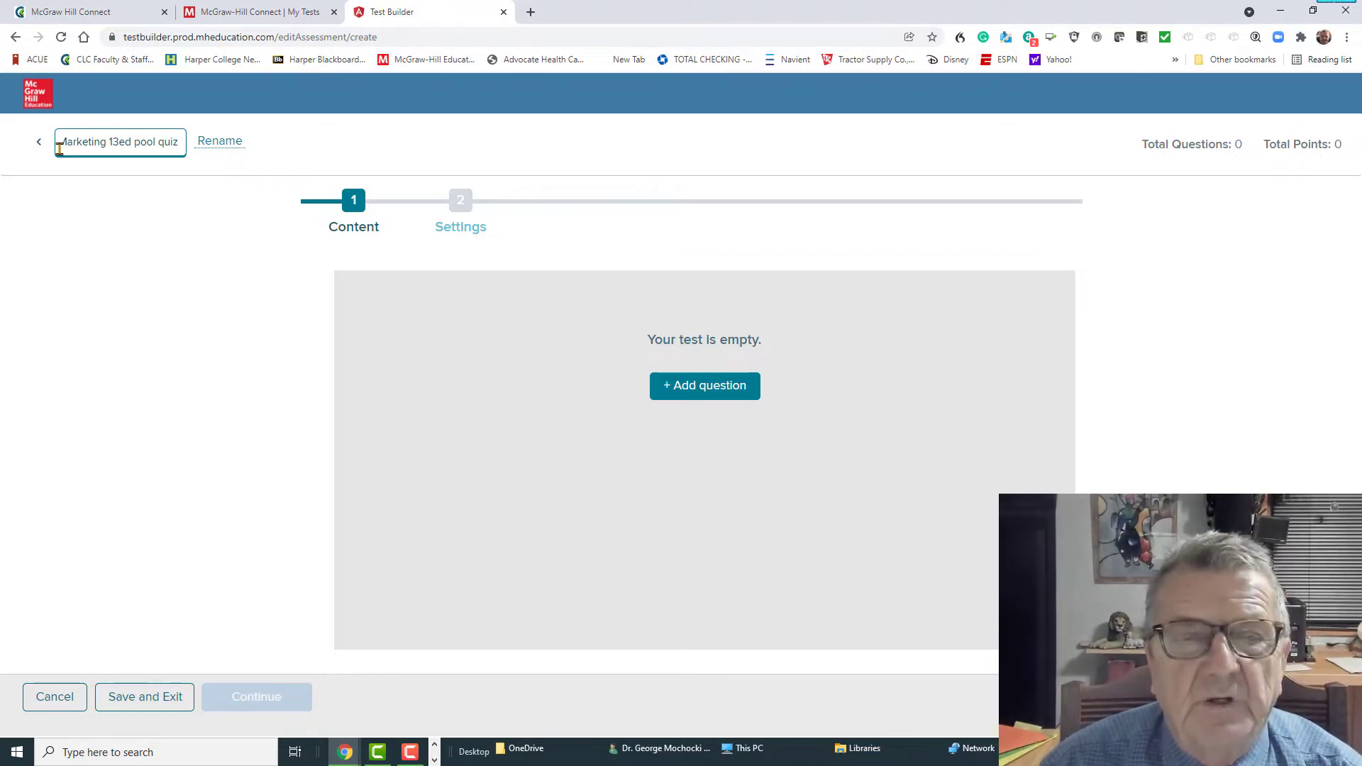
pyautogui.write(' 10pts')
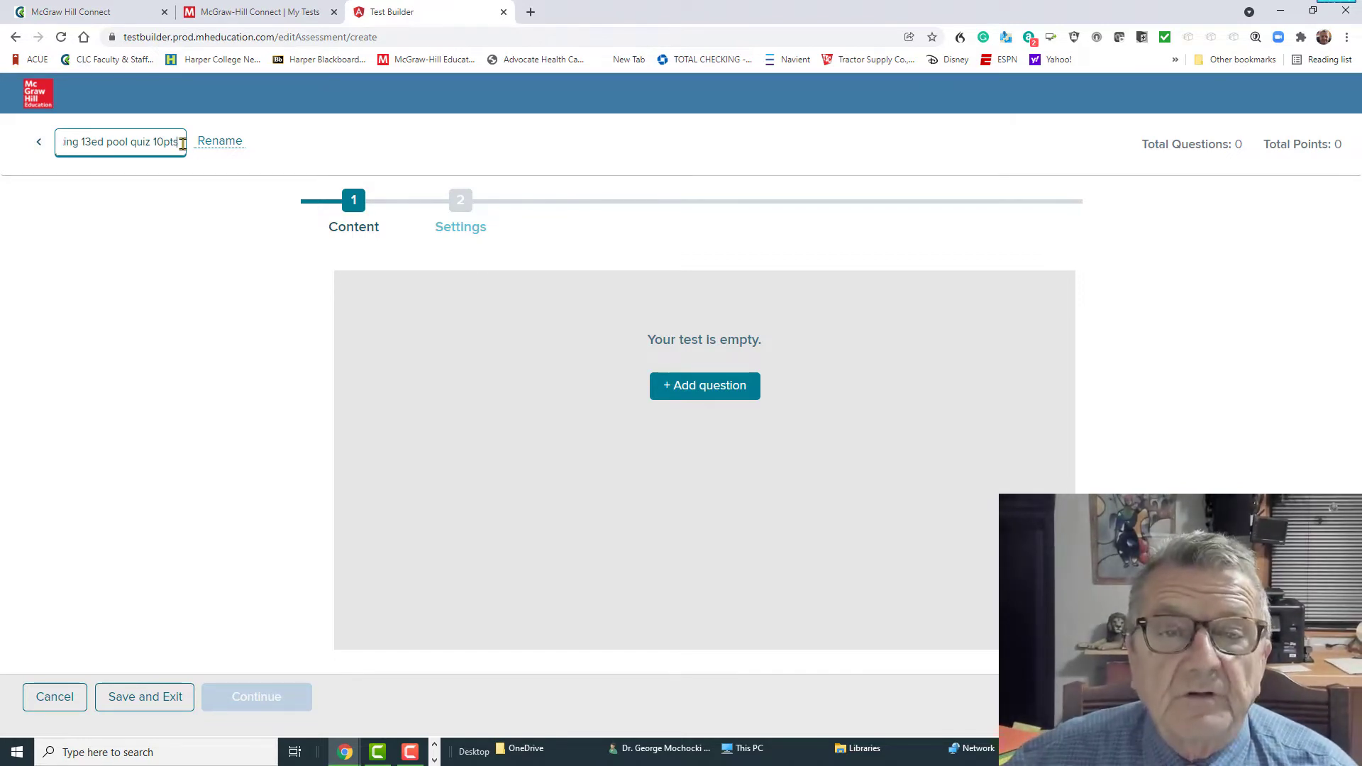
# Copy the whole test name and paste it over the selected text
pyautogui.moveTo(182, 144); pyautogui.dragTo(43, 145)
pyautogui.hotkey('ctrl', 'c')
pyautogui.rightClick(121, 145)
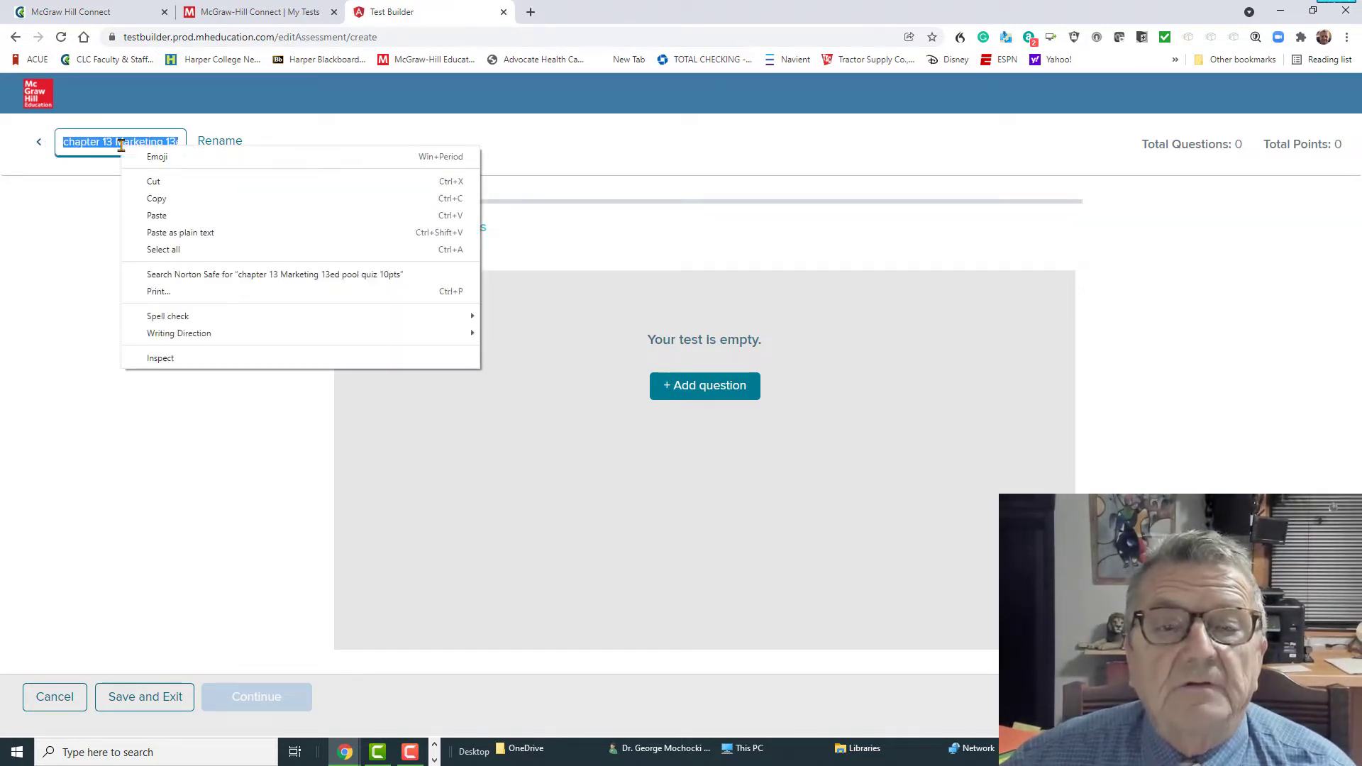
pyautogui.click(171, 214)
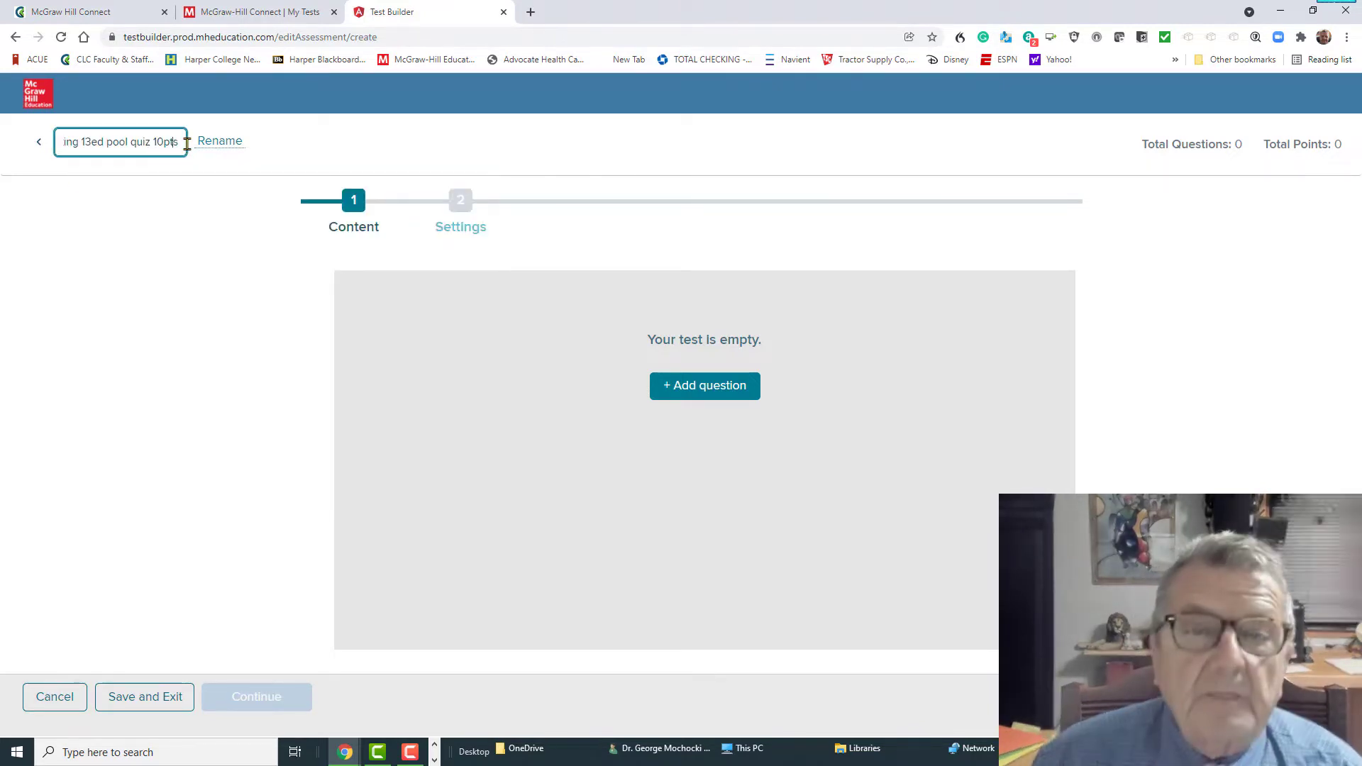
# Capitalize the first letter of the test name so it starts with "Chapter"
pyautogui.press('Left')
pyautogui.press('Left')
pyautogui.press('Left')
pyautogui.press('Left')
pyautogui.press('Left')
pyautogui.press('Left')
pyautogui.press('Left')
pyautogui.press('Left')
pyautogui.press('Left')
pyautogui.press('Left')
pyautogui.press('Left')
pyautogui.press('Left')
pyautogui.press('Left')
pyautogui.press('Left')
pyautogui.press('Left')
pyautogui.press('Left')
pyautogui.press('Left')
pyautogui.press('Left')
pyautogui.press('Left')
pyautogui.press('Left')
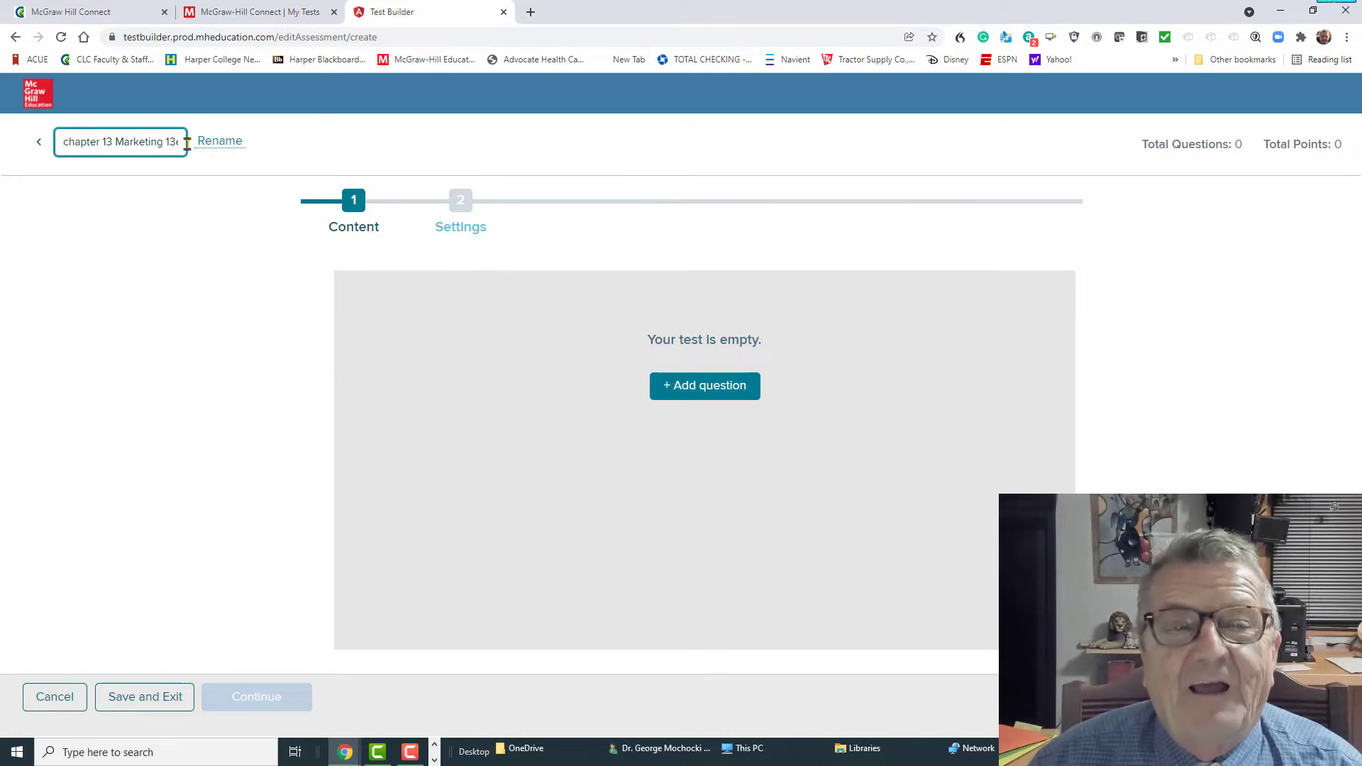
pyautogui.press('Delete')
pyautogui.write('C')
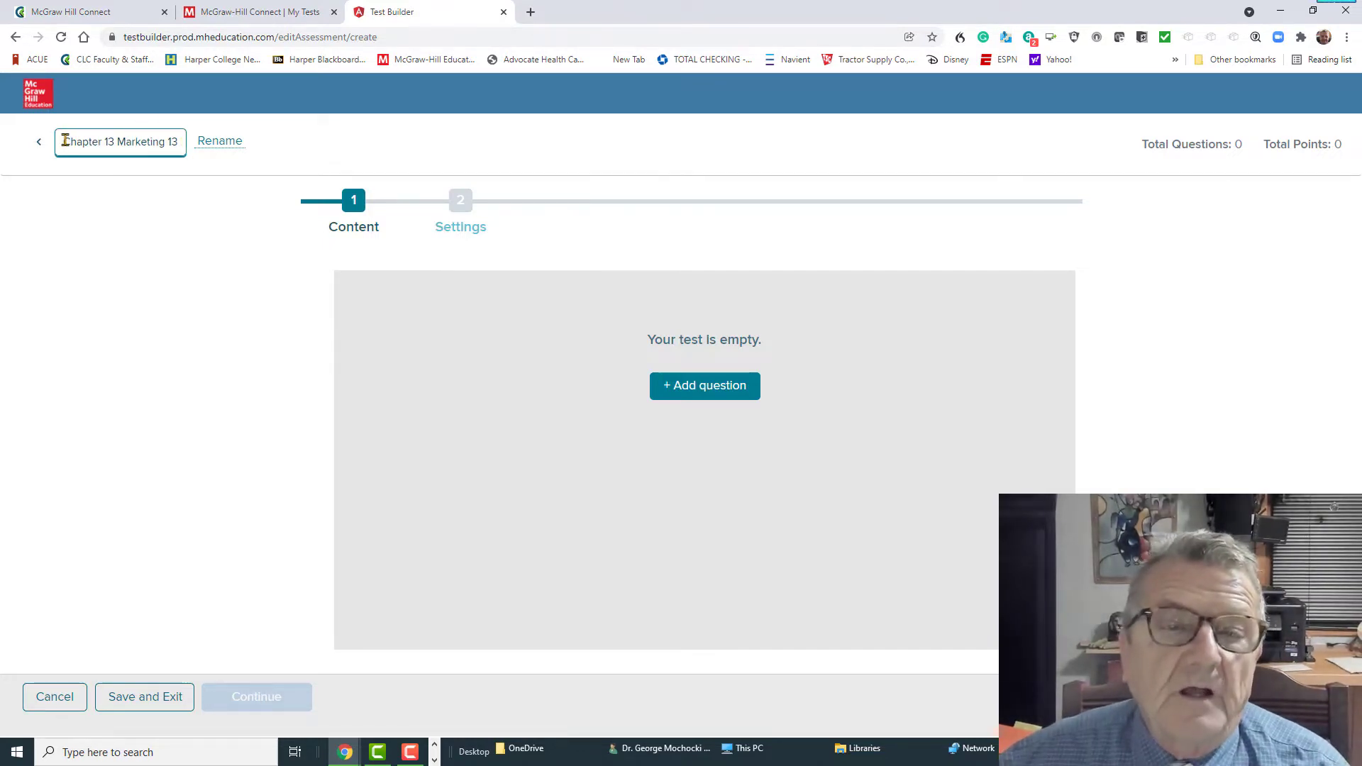
# Copy the full test name to the clipboard
pyautogui.moveTo(63, 143); pyautogui.dragTo(190, 146)
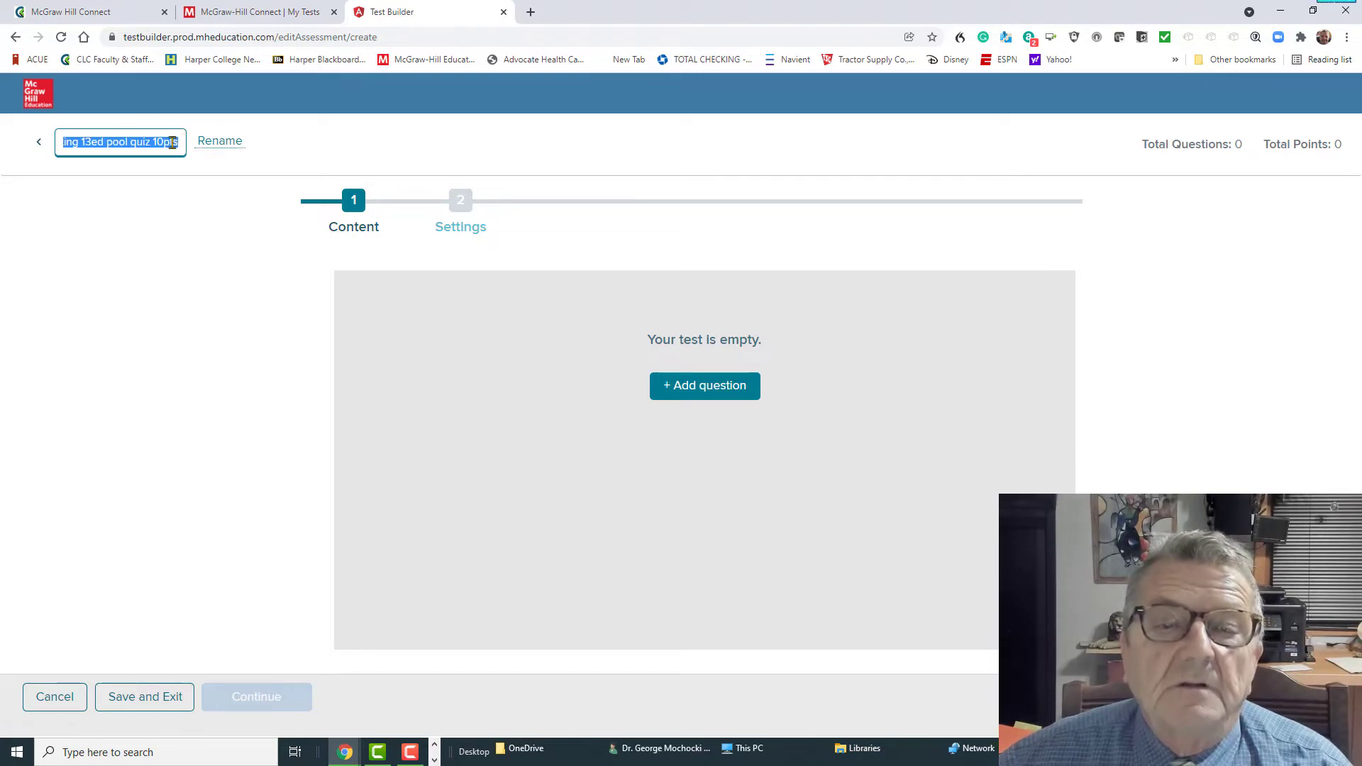
pyautogui.rightClick(183, 142)
pyautogui.click(212, 196)
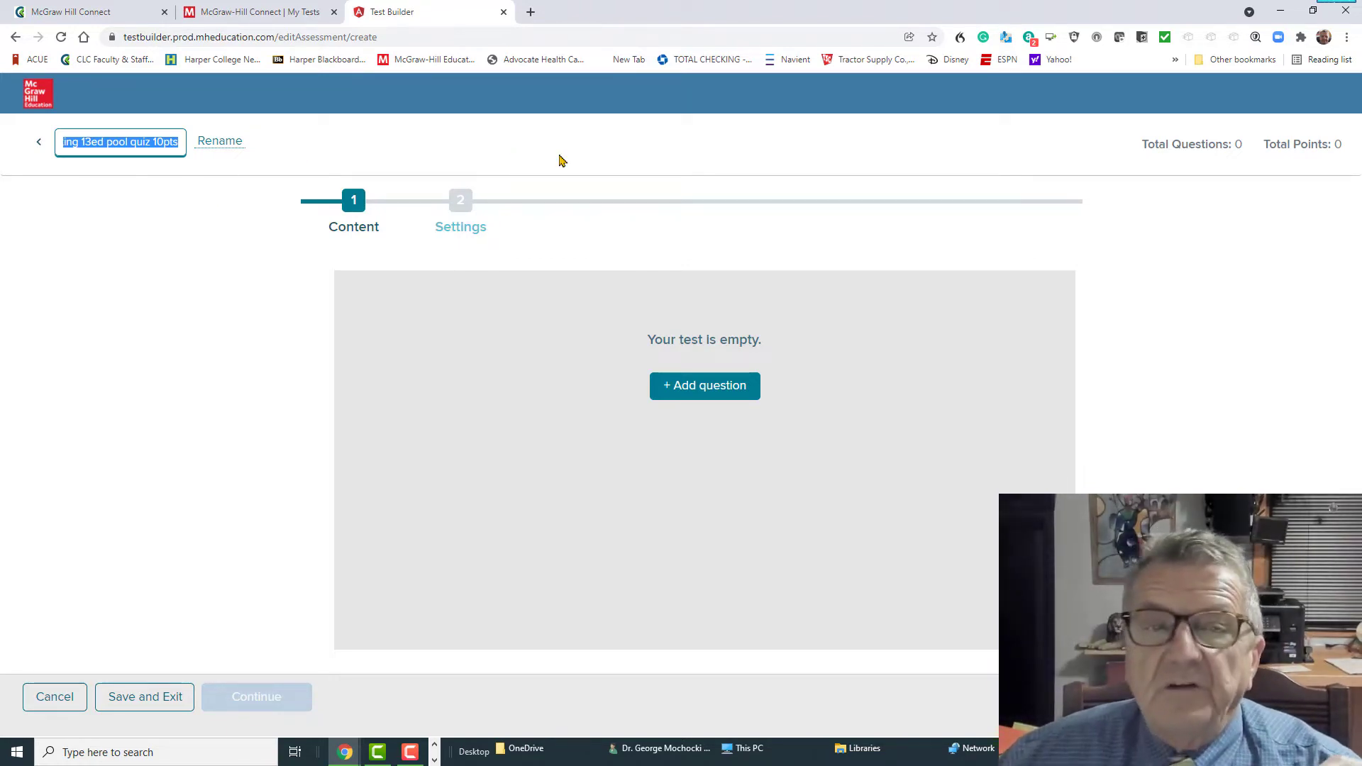
pyautogui.click(334, 161)
pyautogui.click(116, 147)
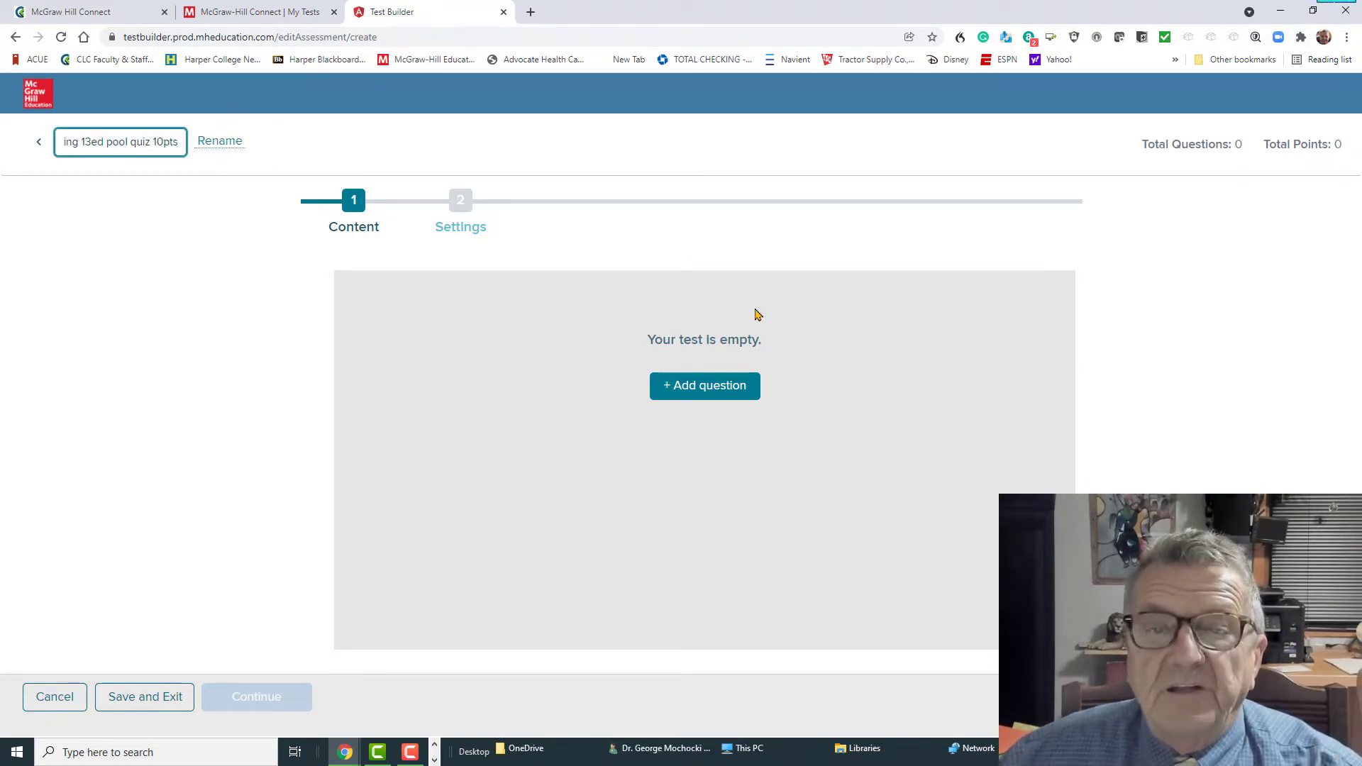
# Start adding questions to the test, using the Chapter 13 Test Bank as the source
pyautogui.click(695, 387)
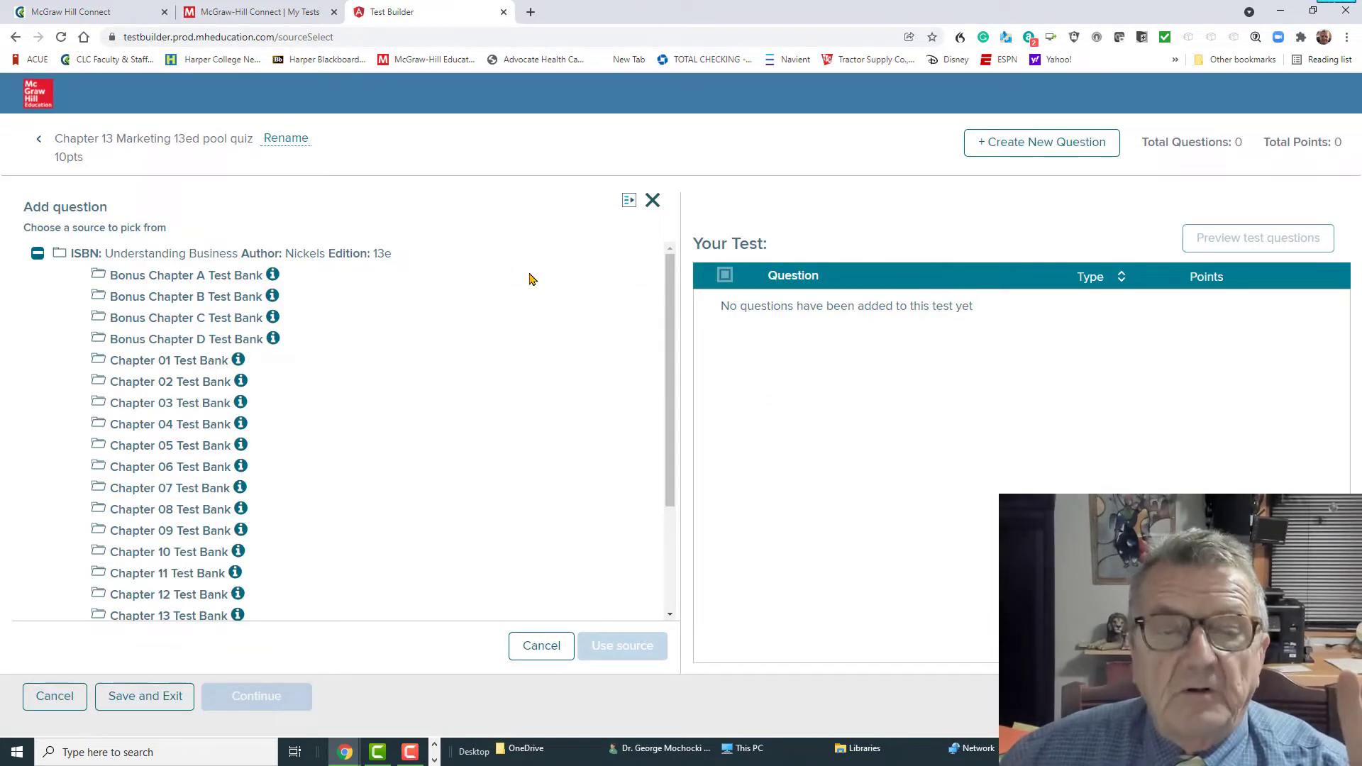
pyautogui.scroll(-2, 532, 279)
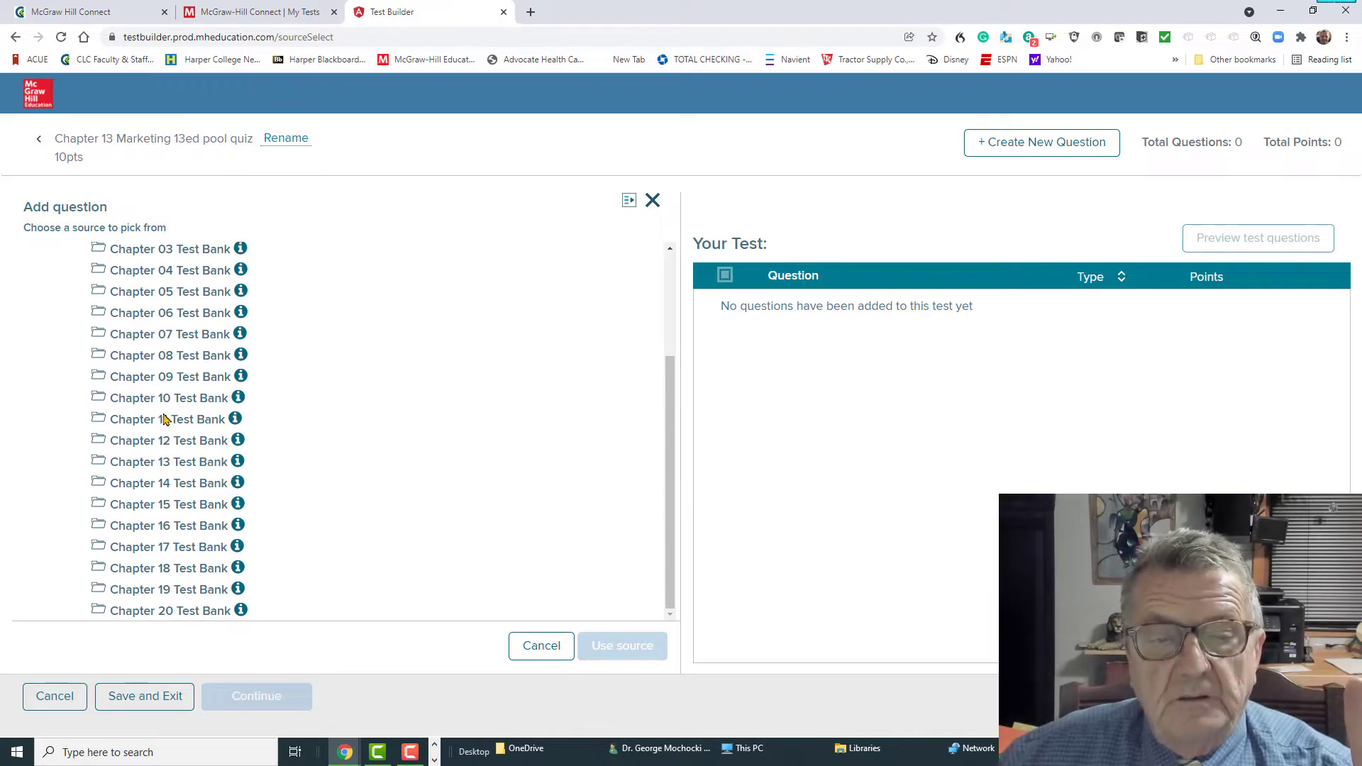
pyautogui.click(149, 468)
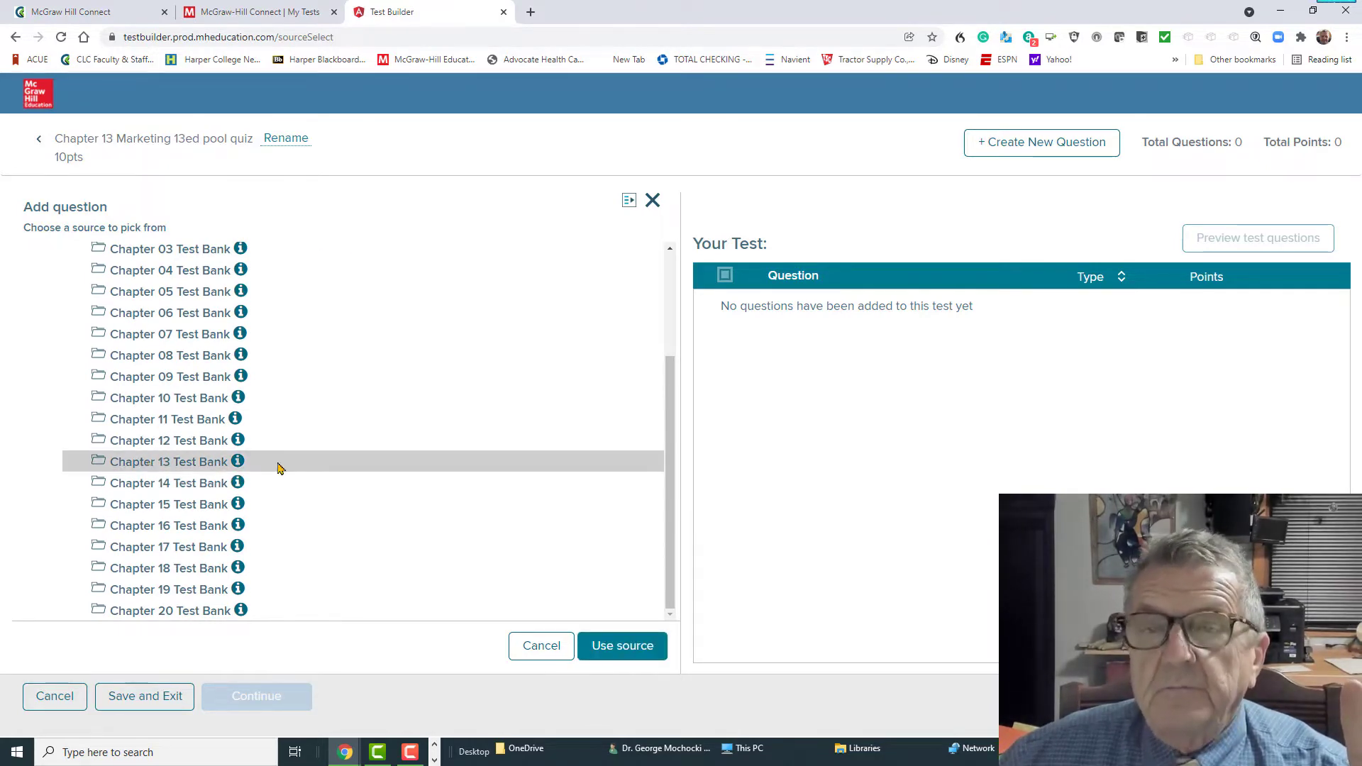
pyautogui.scroll(2, 380, 399)
pyautogui.scroll(-2, 316, 422)
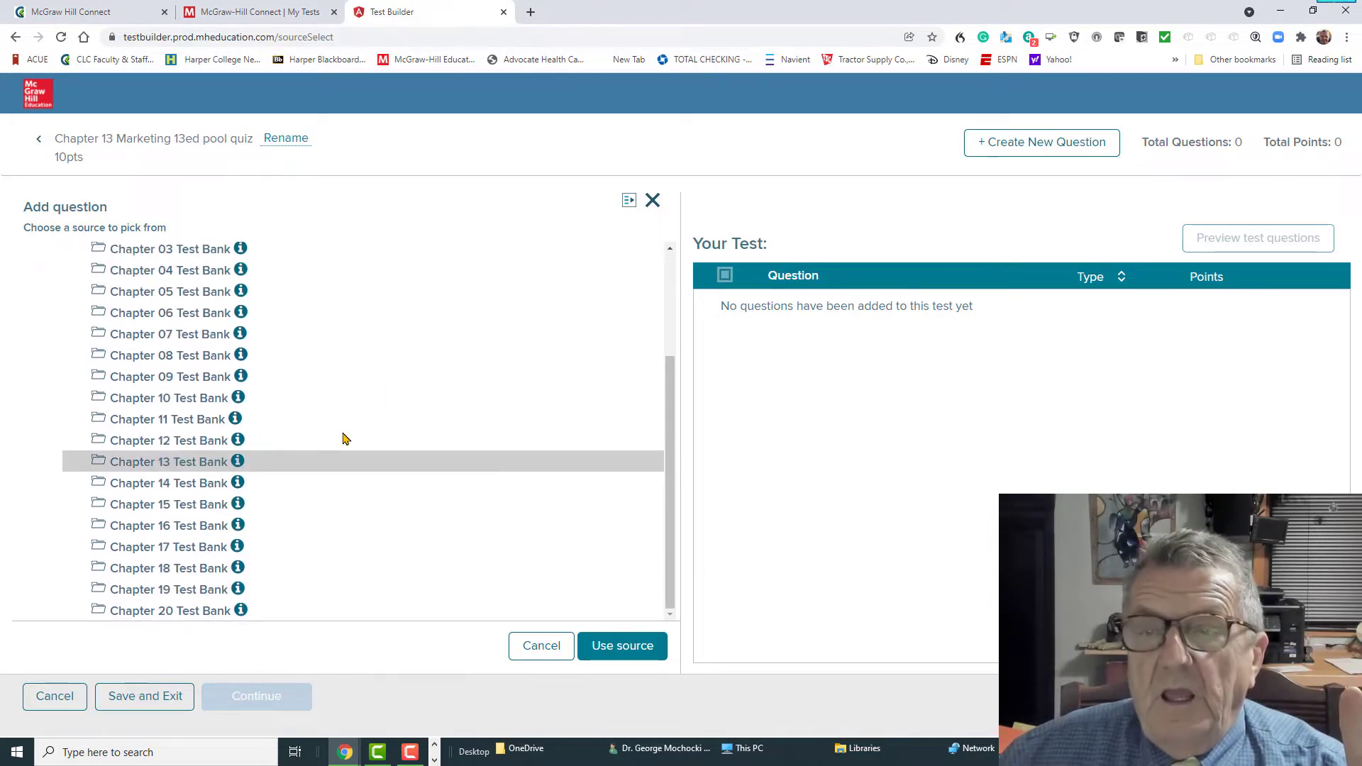
pyautogui.scroll(2, 398, 433)
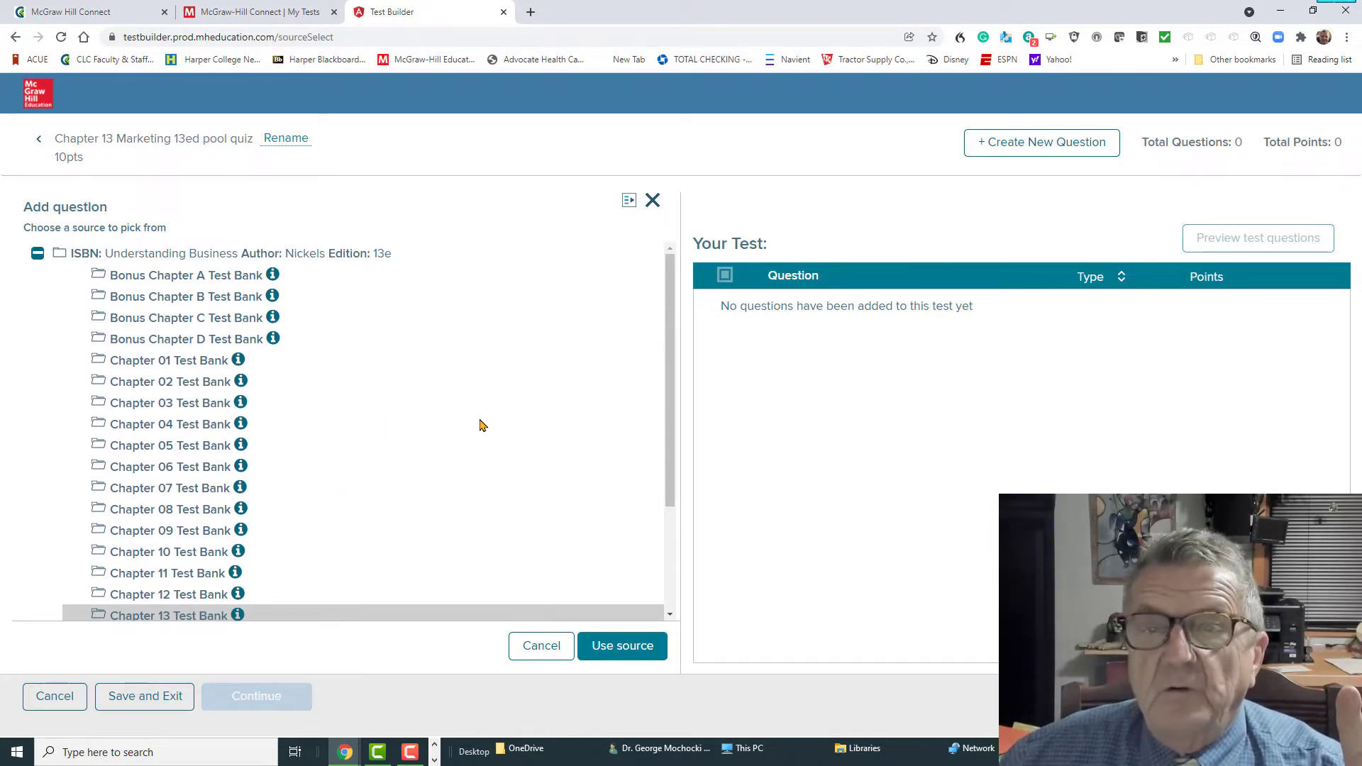
pyautogui.scroll(-2, 496, 422)
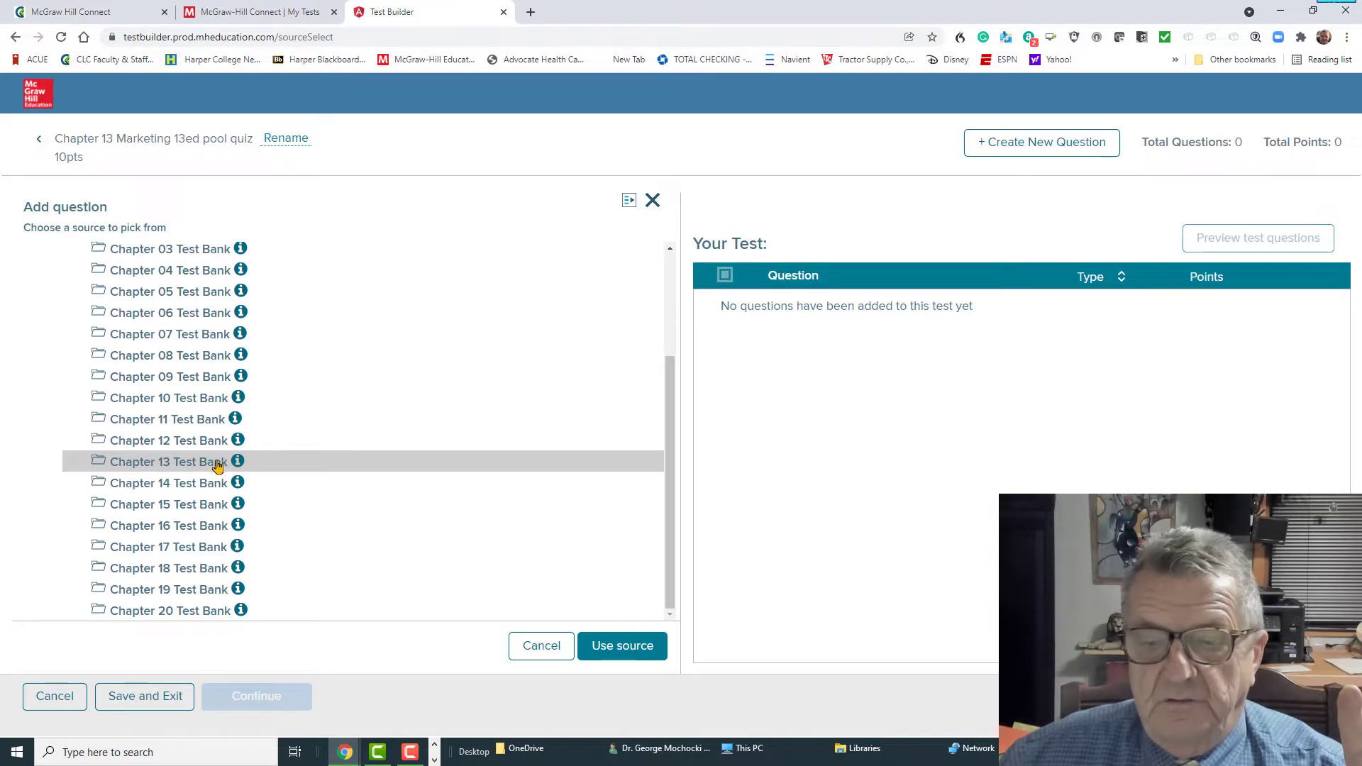
pyautogui.click(611, 650)
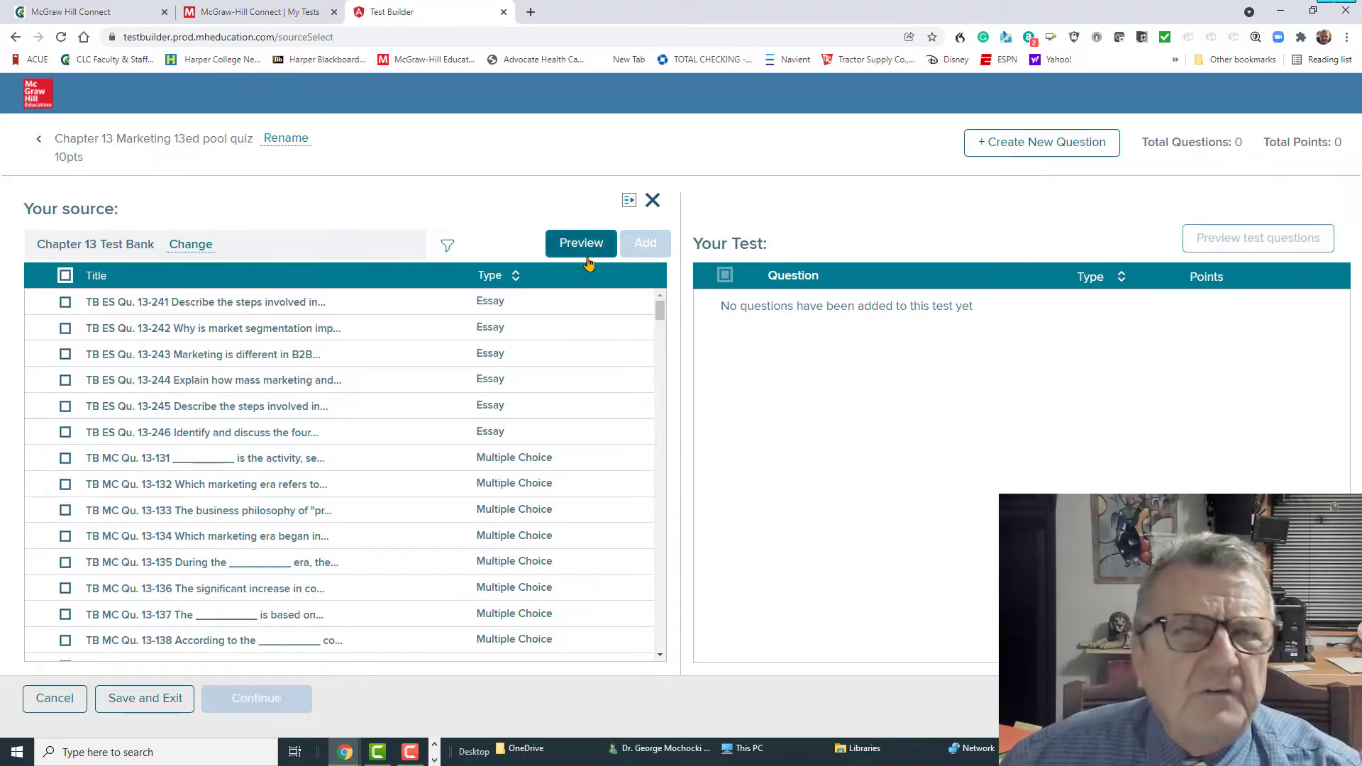
# Filter the source questions by question type Multiple Choice and difficulty 2 Medium
pyautogui.click(445, 248)
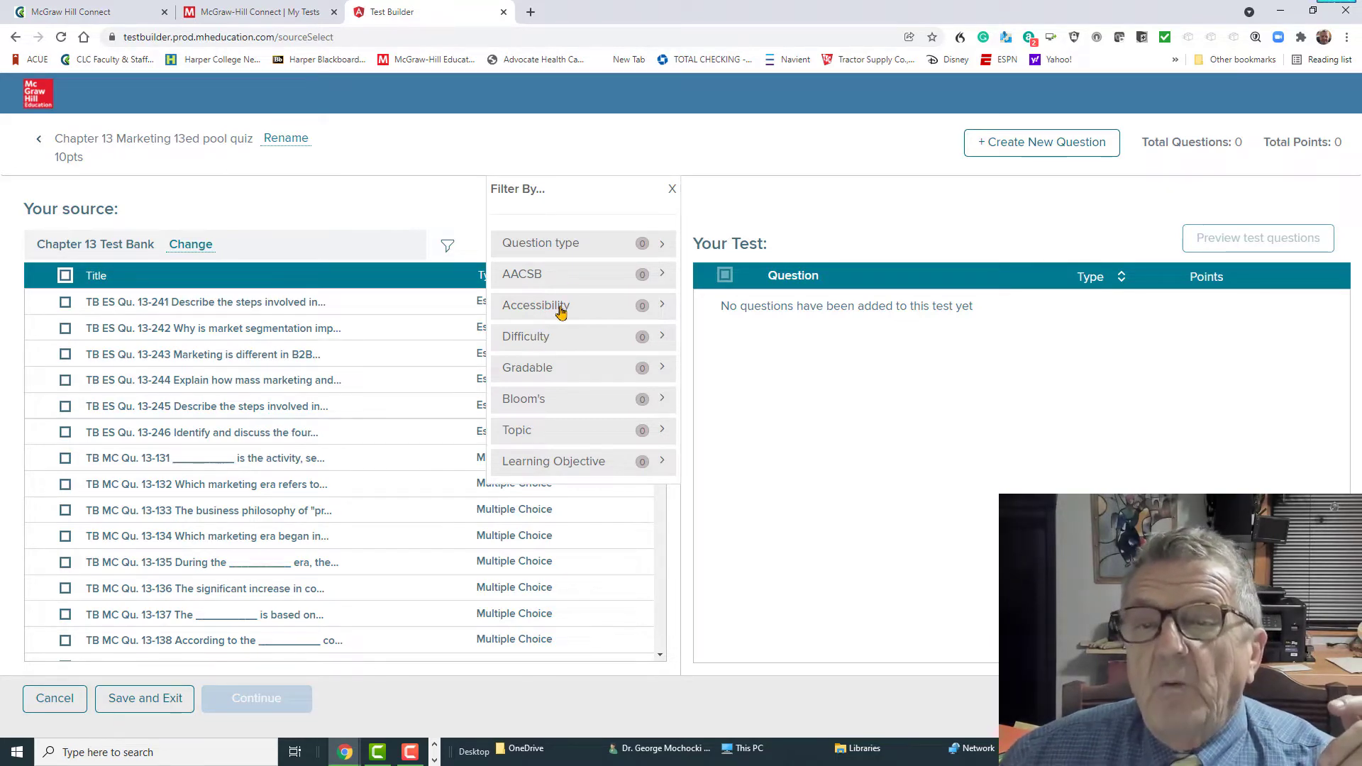
pyautogui.click(583, 247)
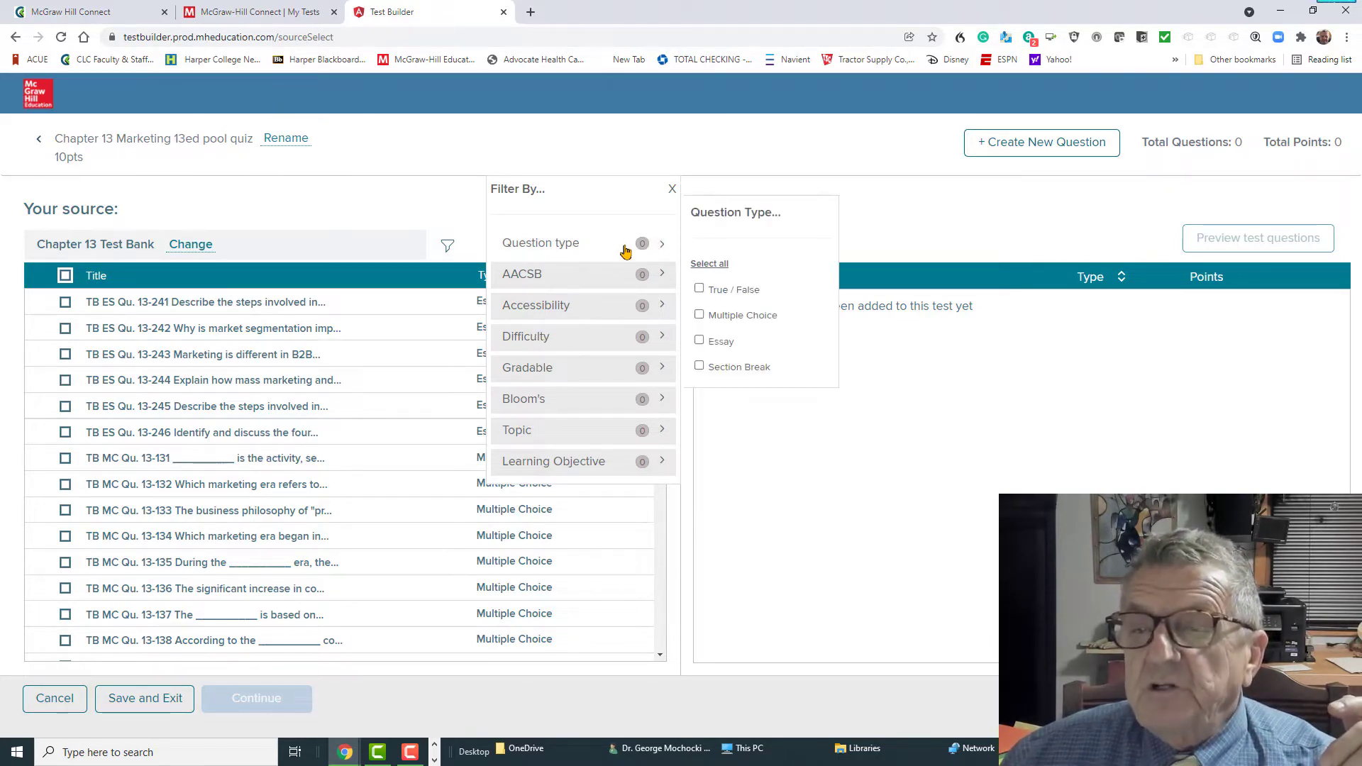
pyautogui.click(700, 316)
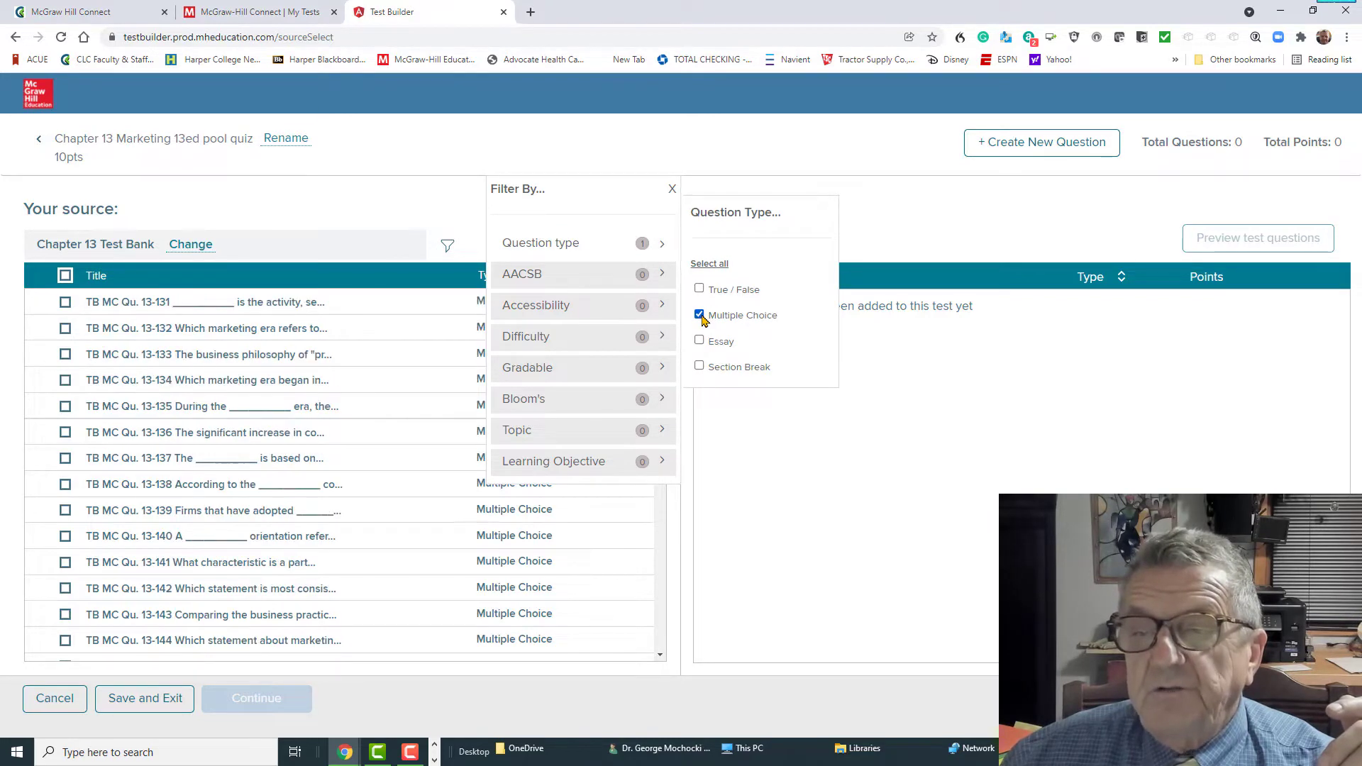
pyautogui.click(555, 346)
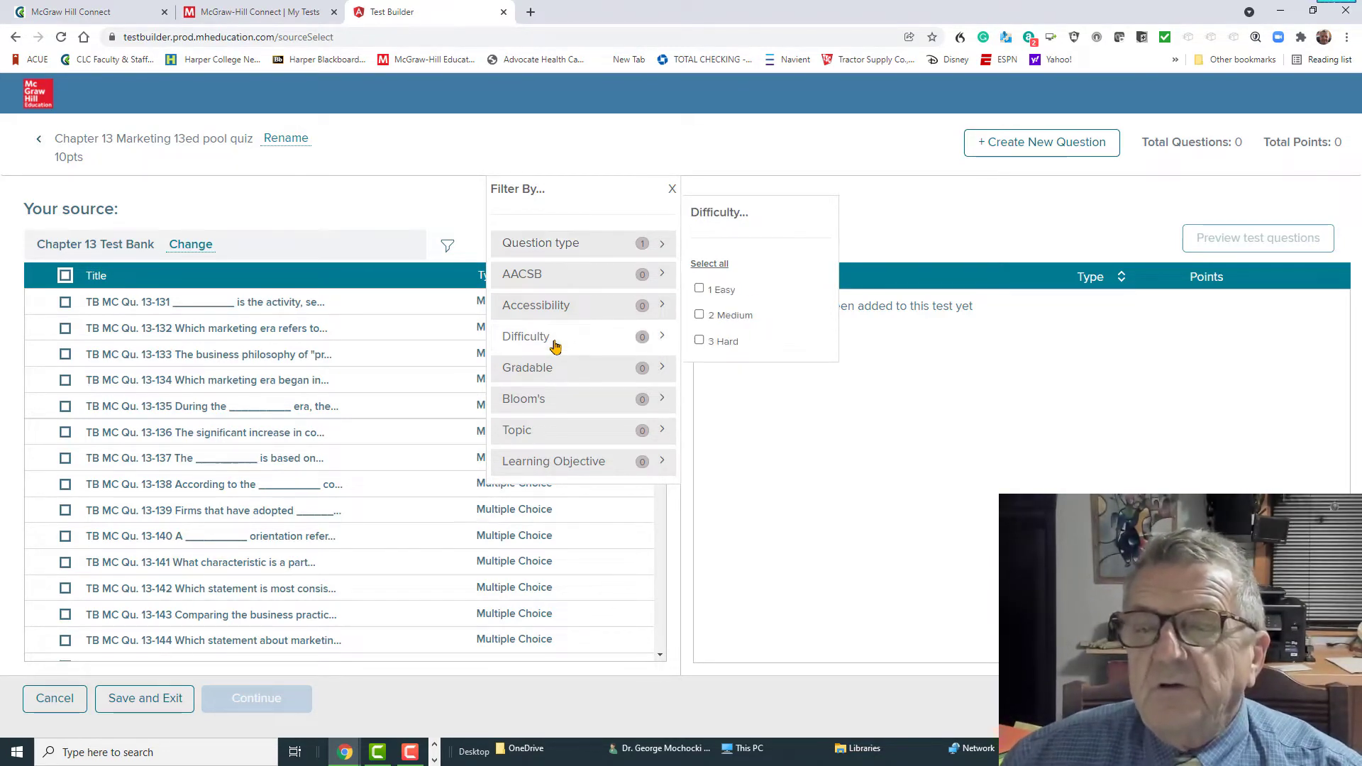
pyautogui.click(699, 315)
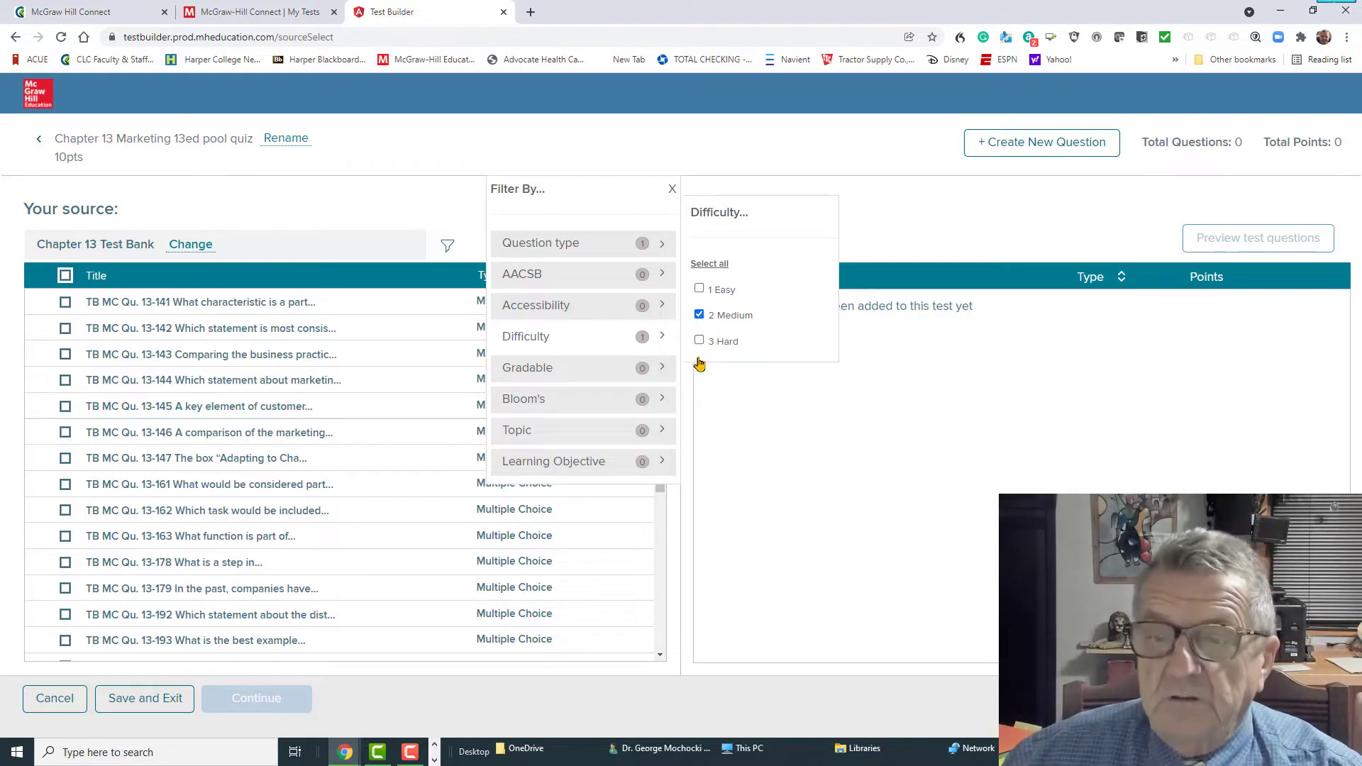
pyautogui.click(738, 438)
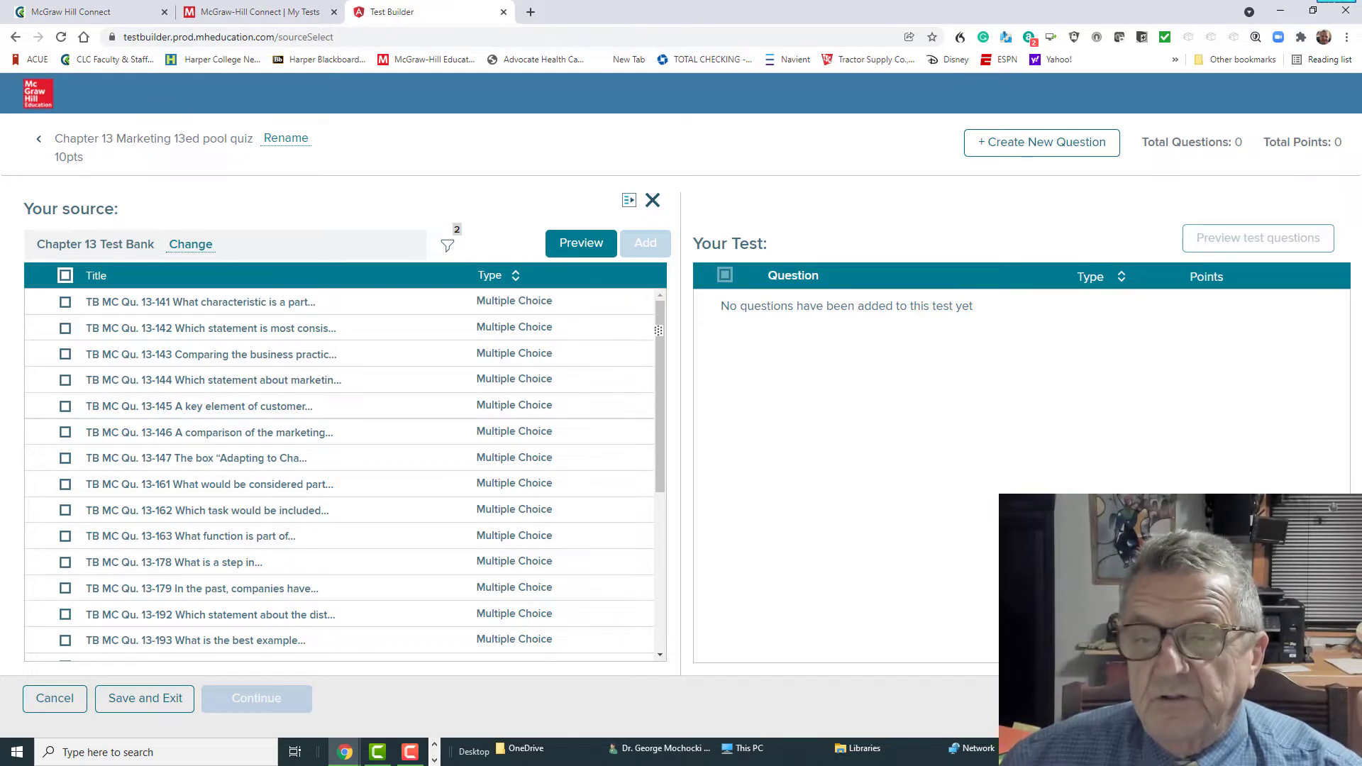
# Select all the filtered Chapter 13 questions, add them to the test and look through the added list
pyautogui.scroll(-5, 649, 380)
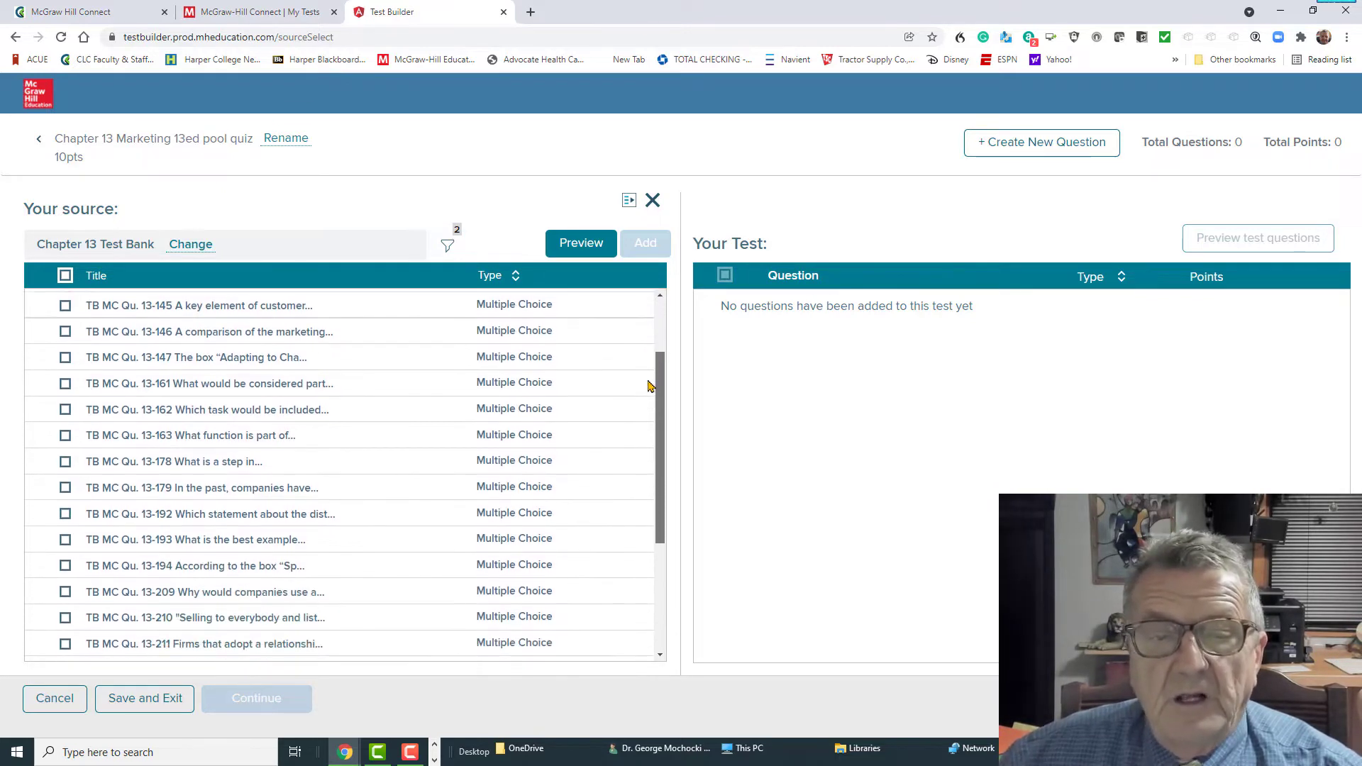
pyautogui.scroll(-1, 648, 525)
pyautogui.moveTo(665, 508); pyautogui.dragTo(664, 352)
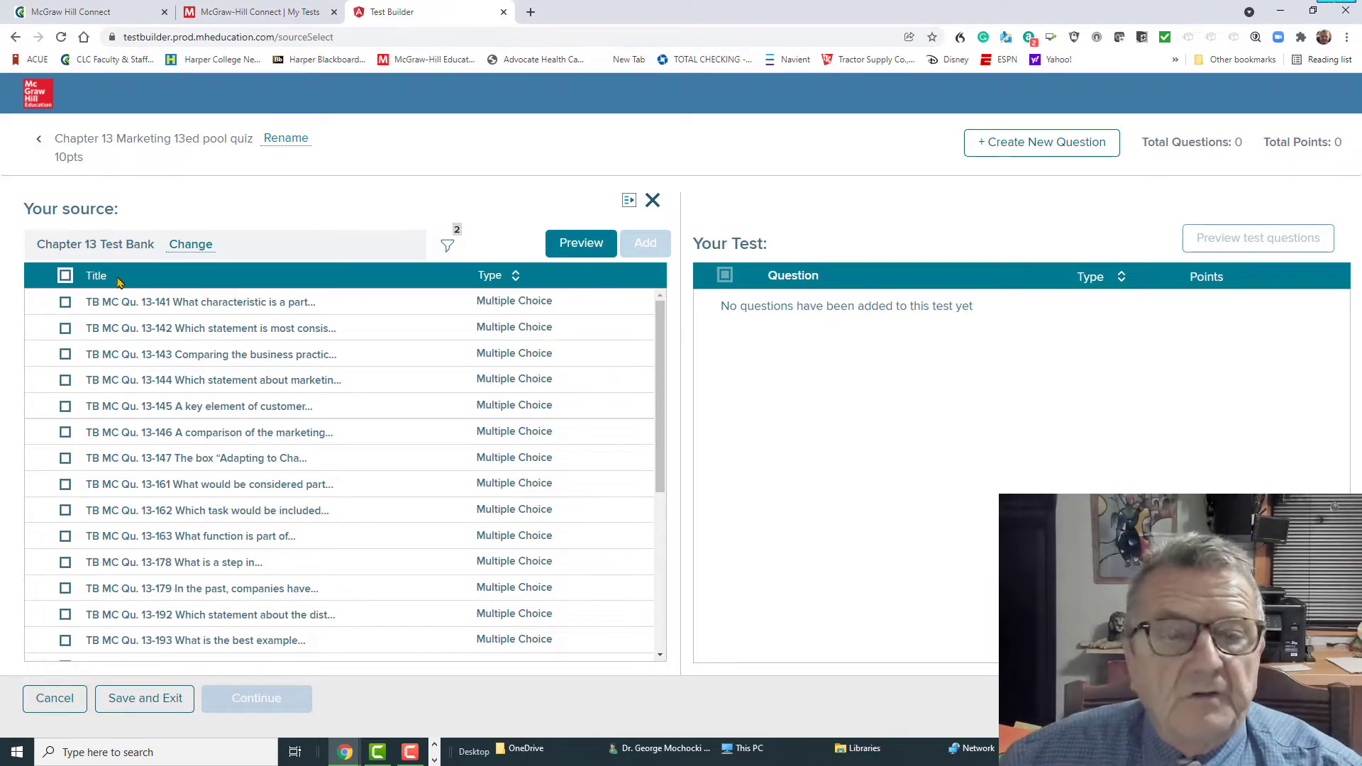
pyautogui.click(64, 276)
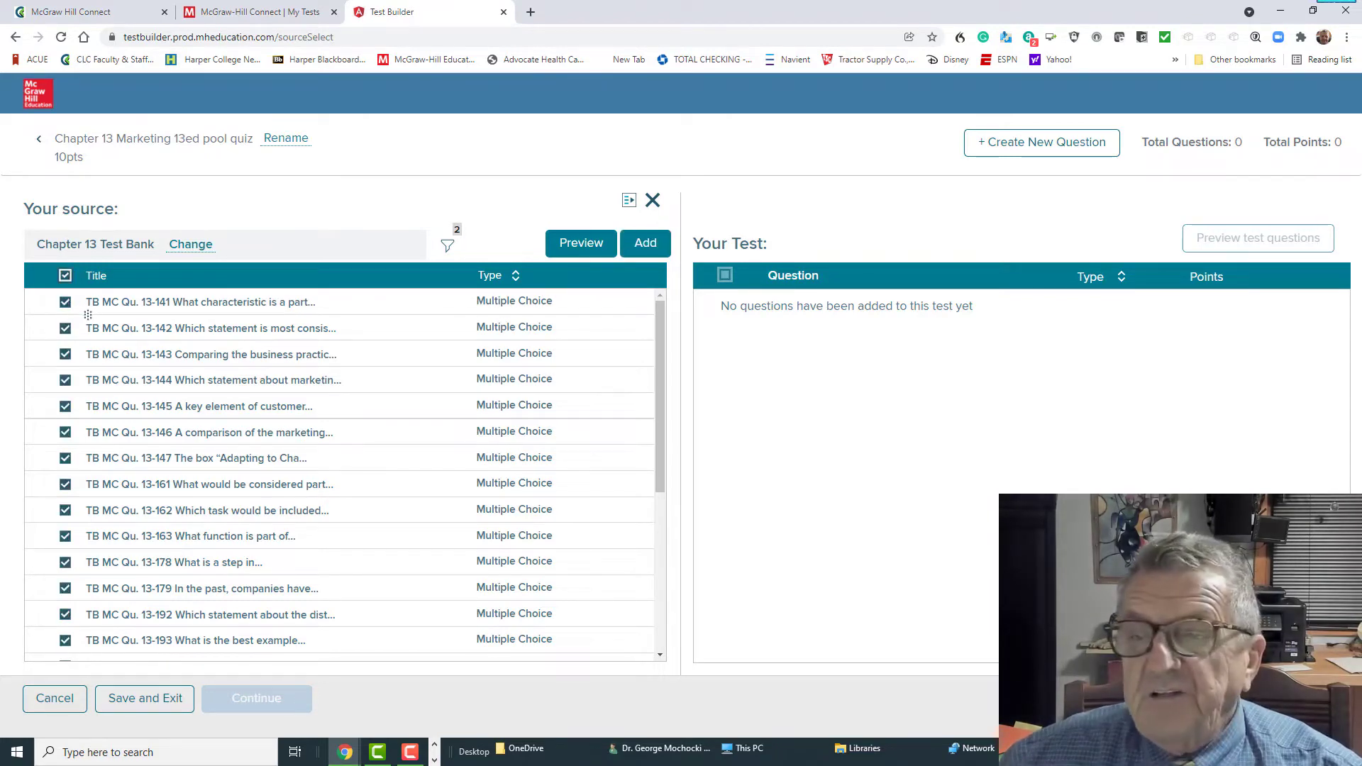
pyautogui.click(661, 246)
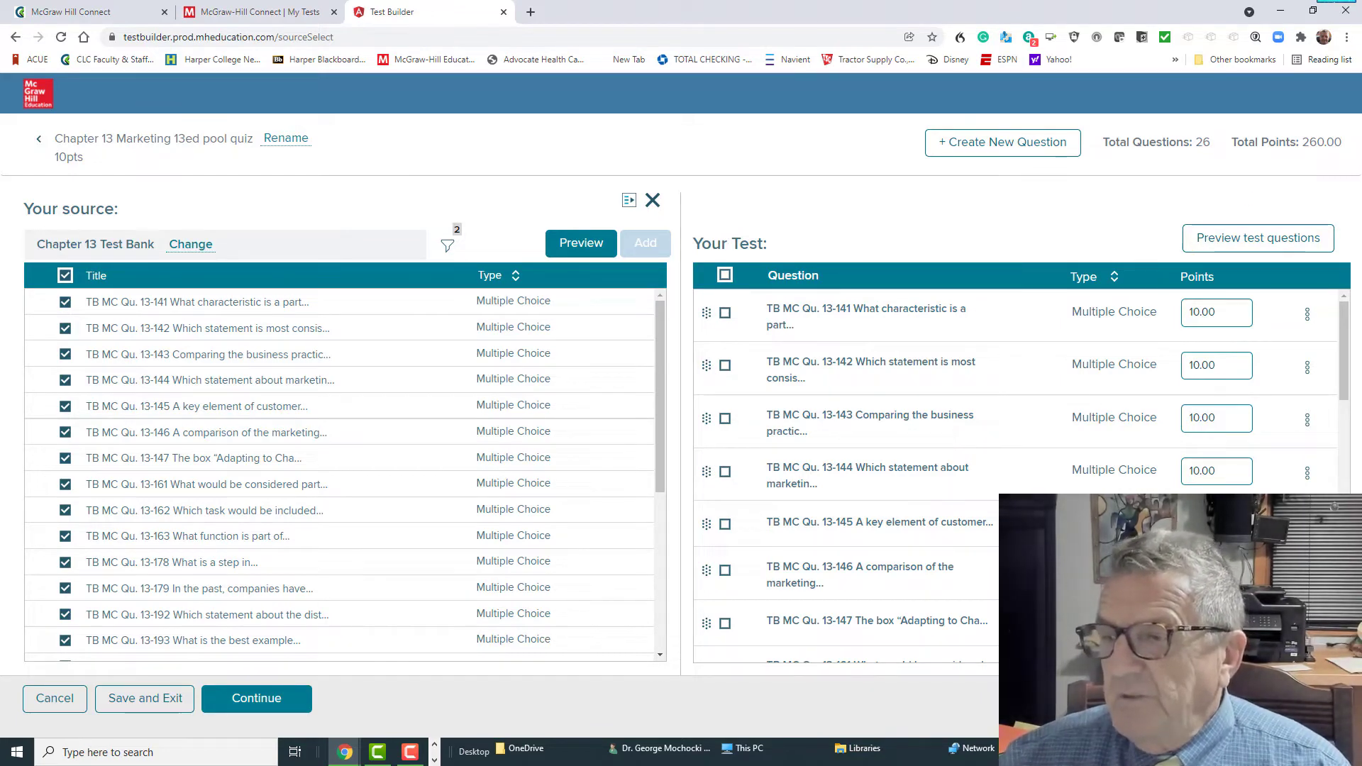
pyautogui.scroll(-3, 1015, 475)
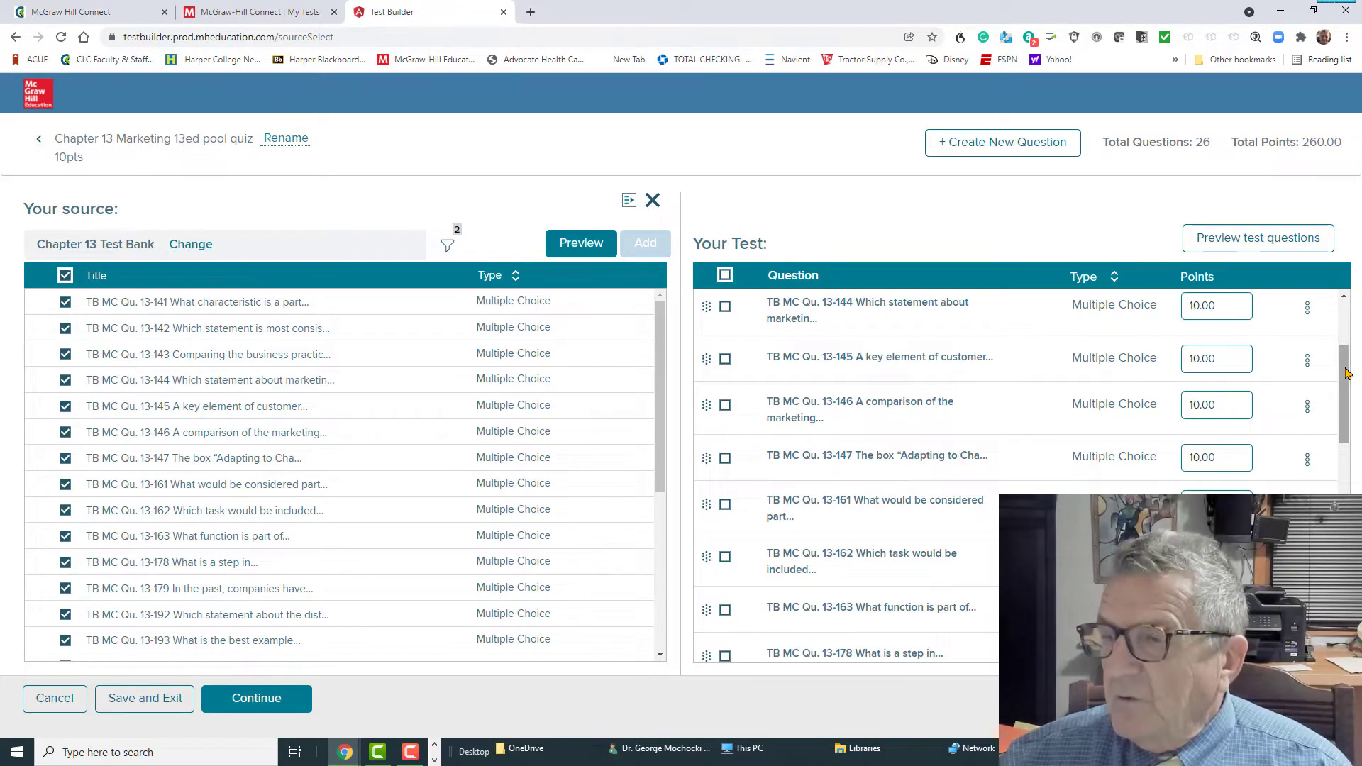
pyautogui.moveTo(1344, 356); pyautogui.dragTo(1342, 575)
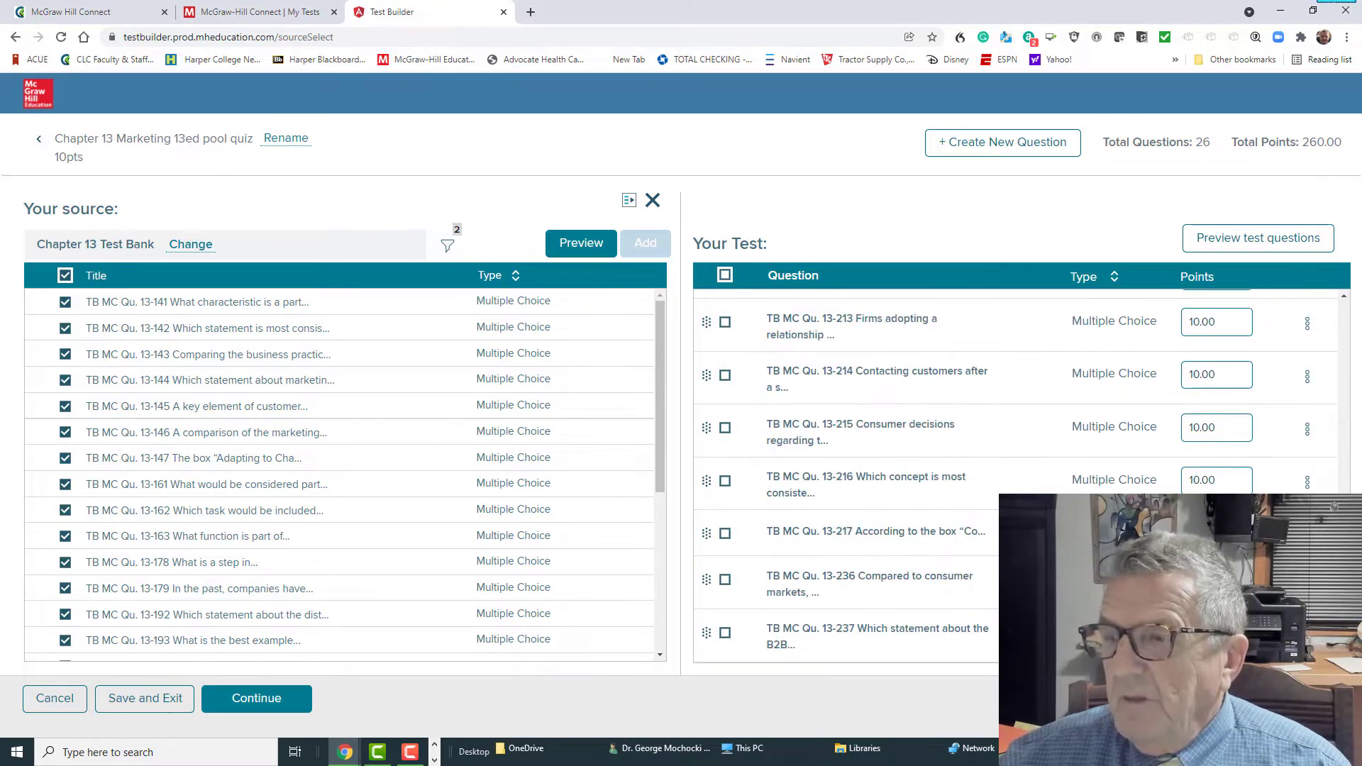
pyautogui.scroll(14, 1034, 346)
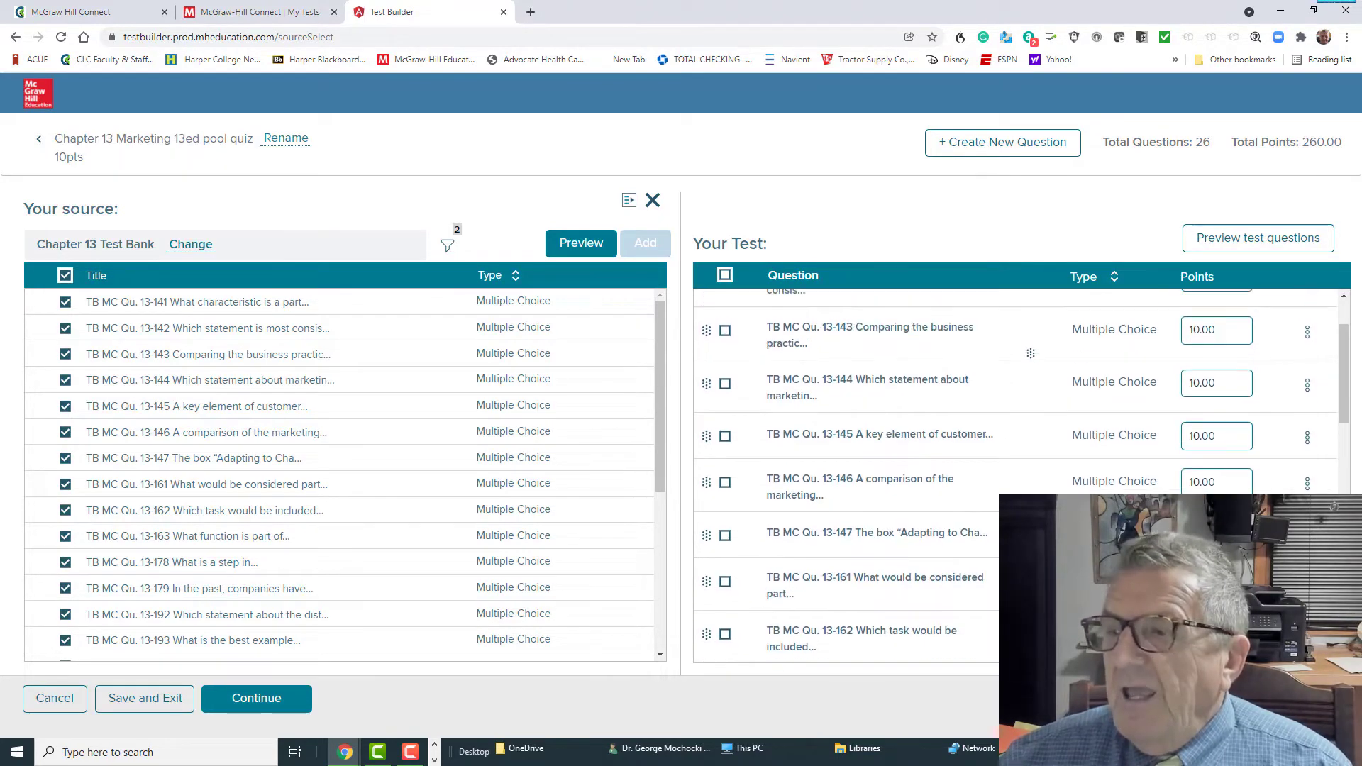
pyautogui.scroll(-12, 1022, 354)
pyautogui.scroll(-2, 1020, 356)
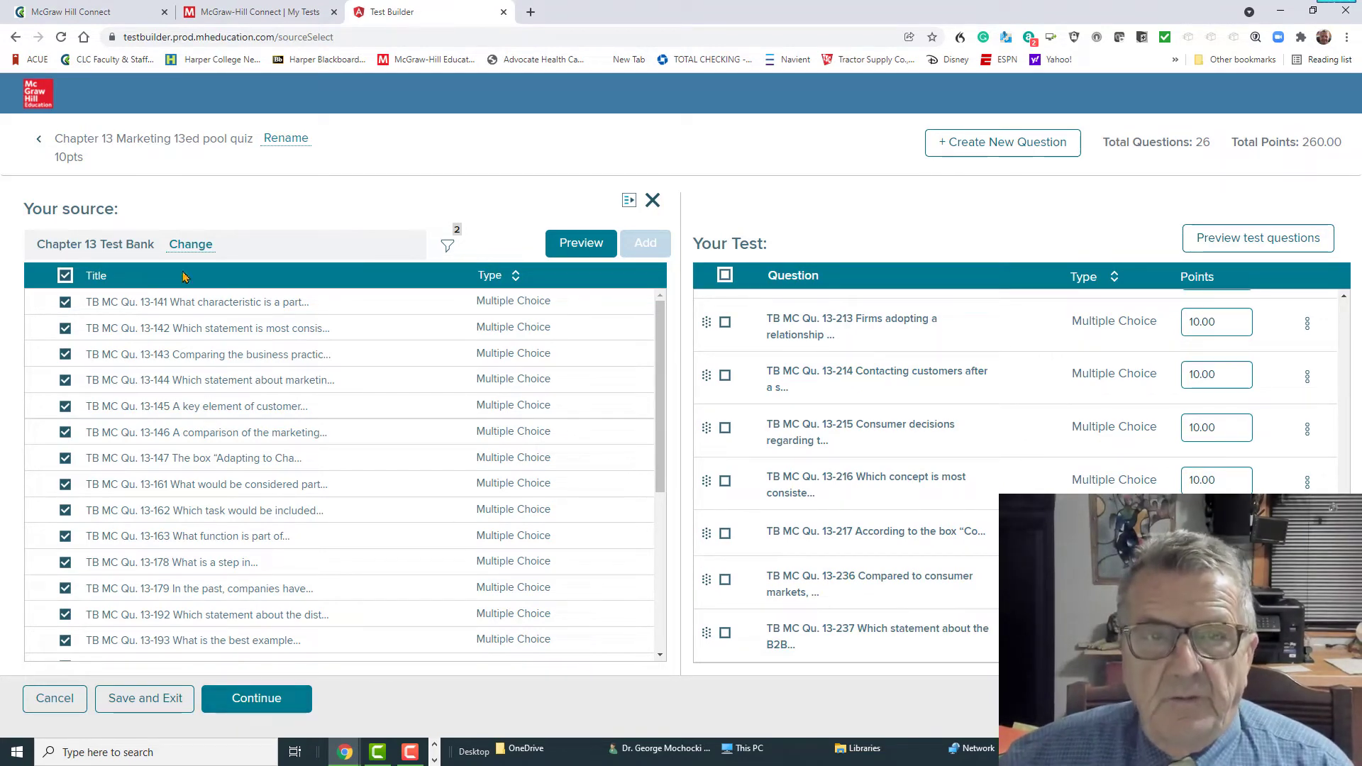
# Continue to the test's settings, choose the QTI (LMS) export for Canvas and submit the test
pyautogui.click(149, 139)
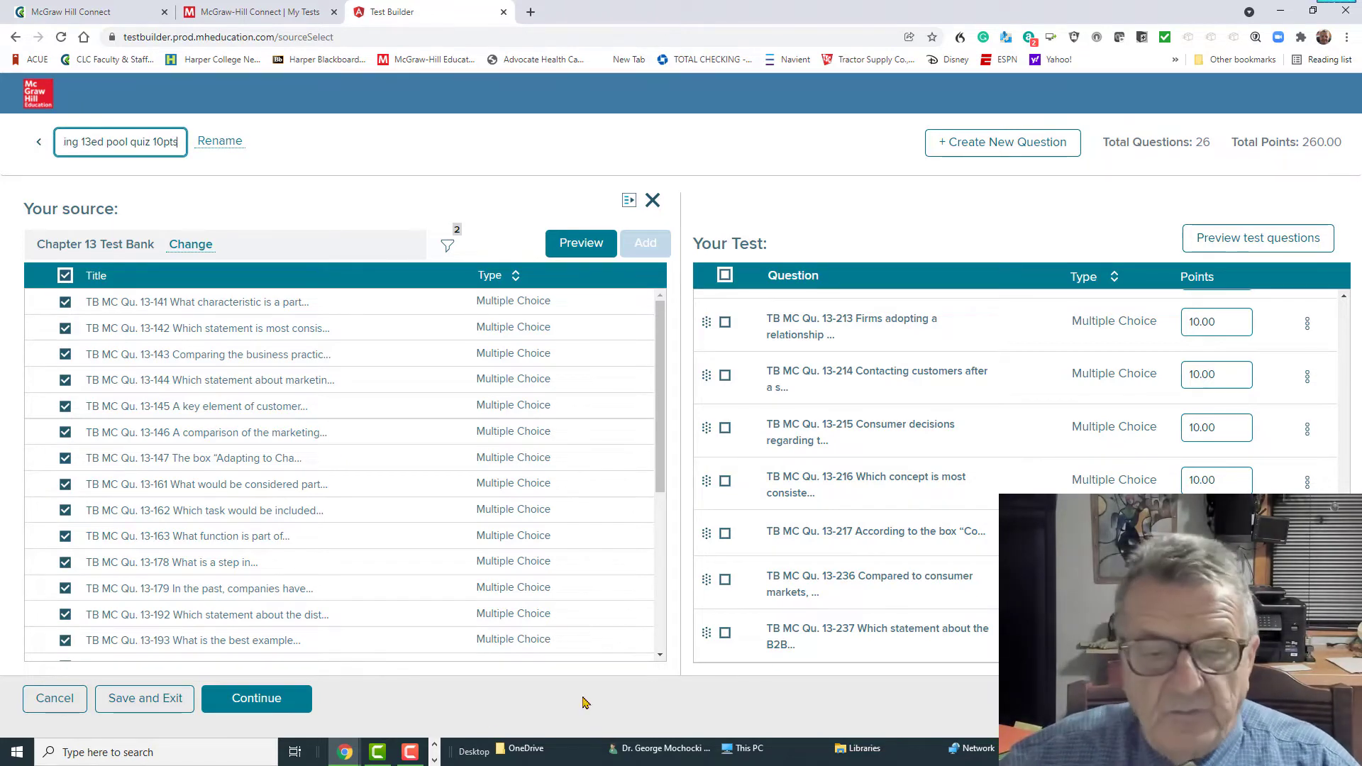
pyautogui.click(258, 700)
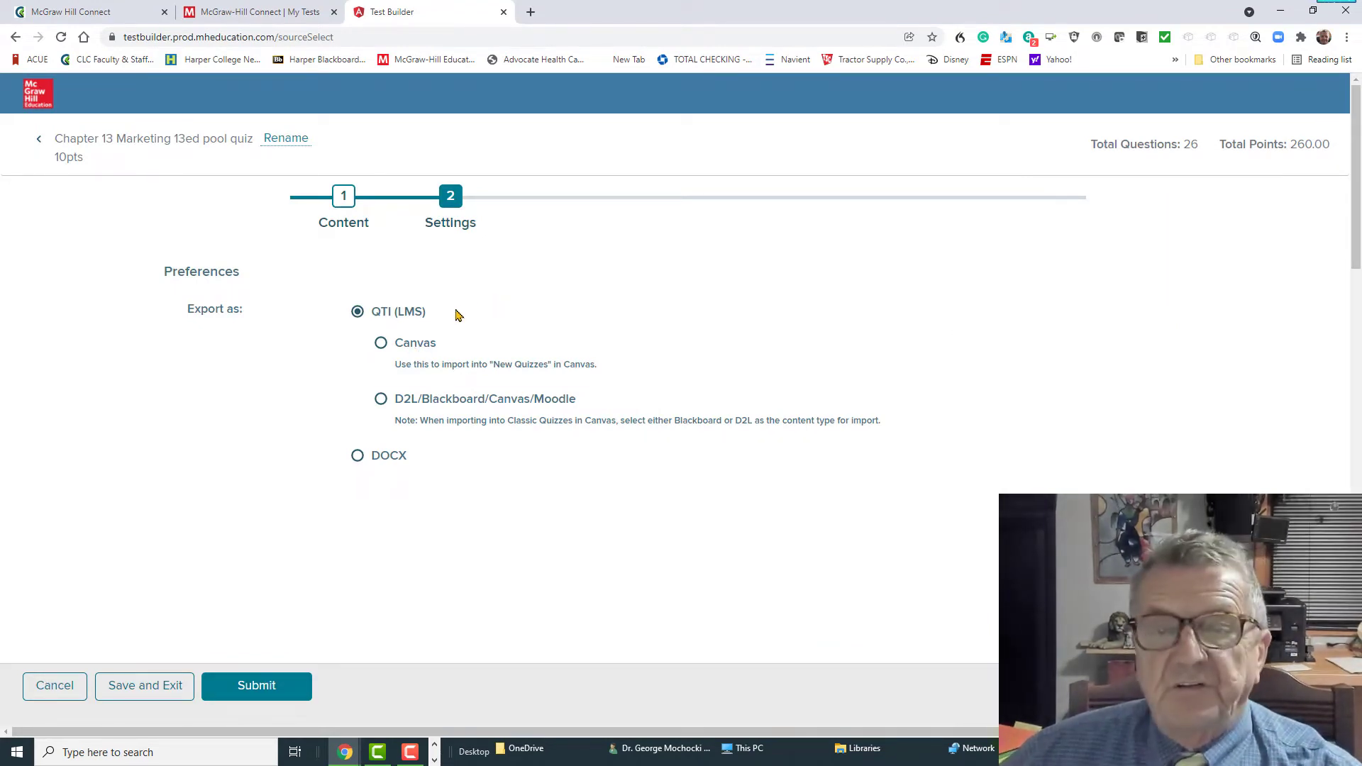
pyautogui.click(382, 343)
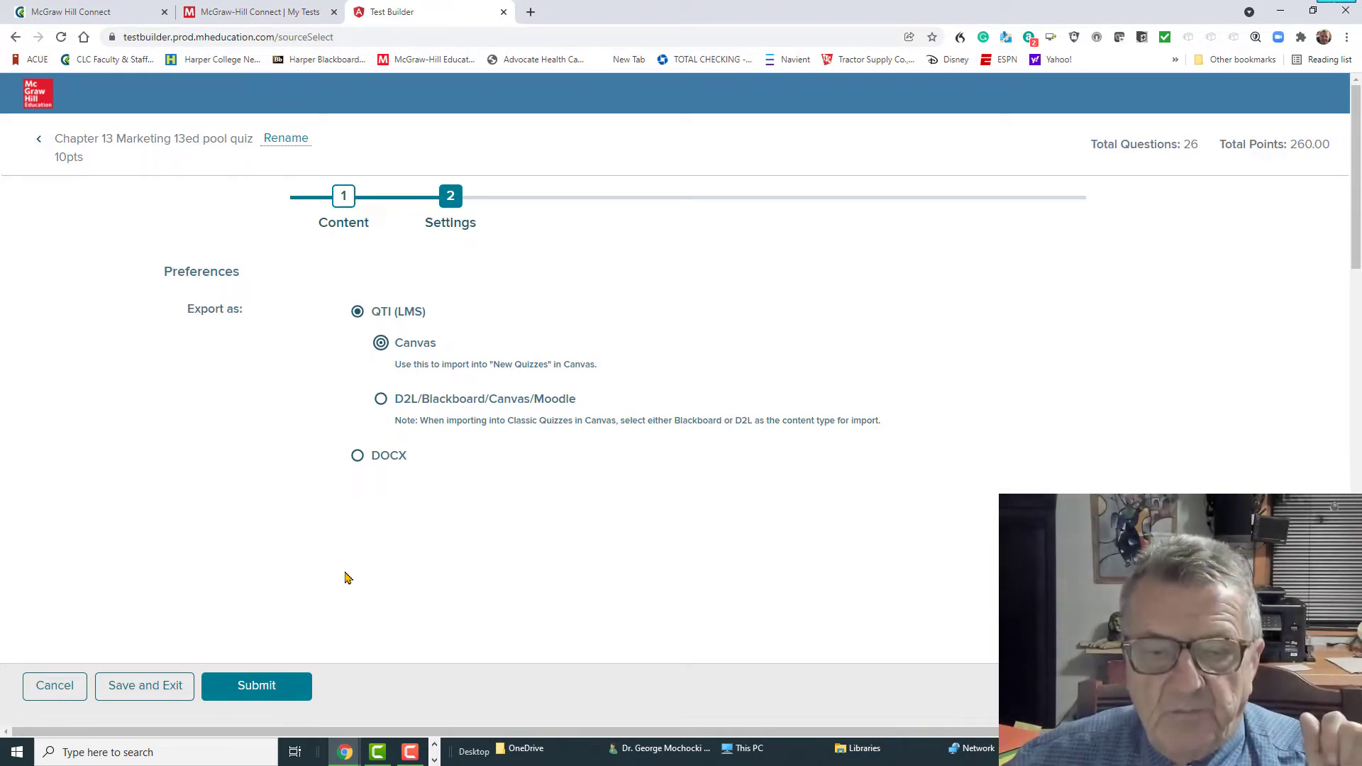
pyautogui.click(257, 685)
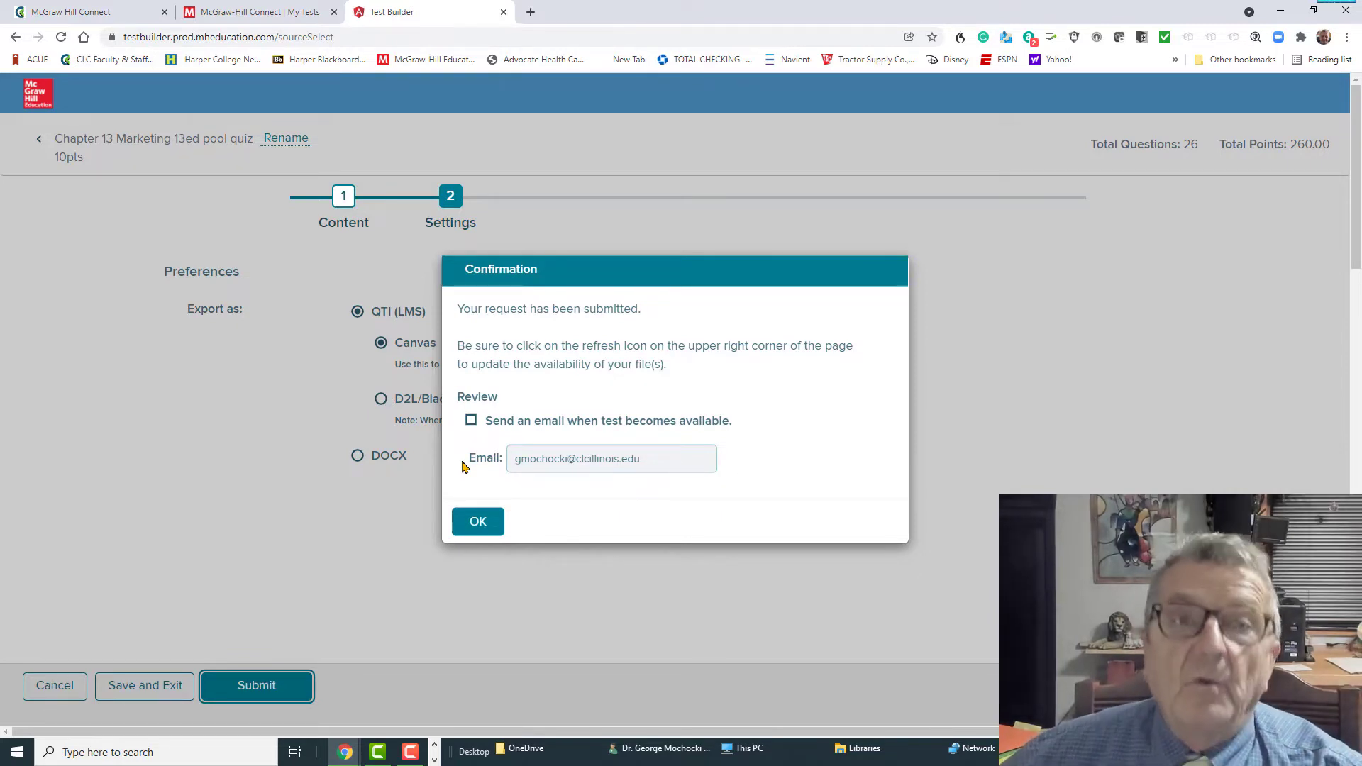
pyautogui.click(476, 523)
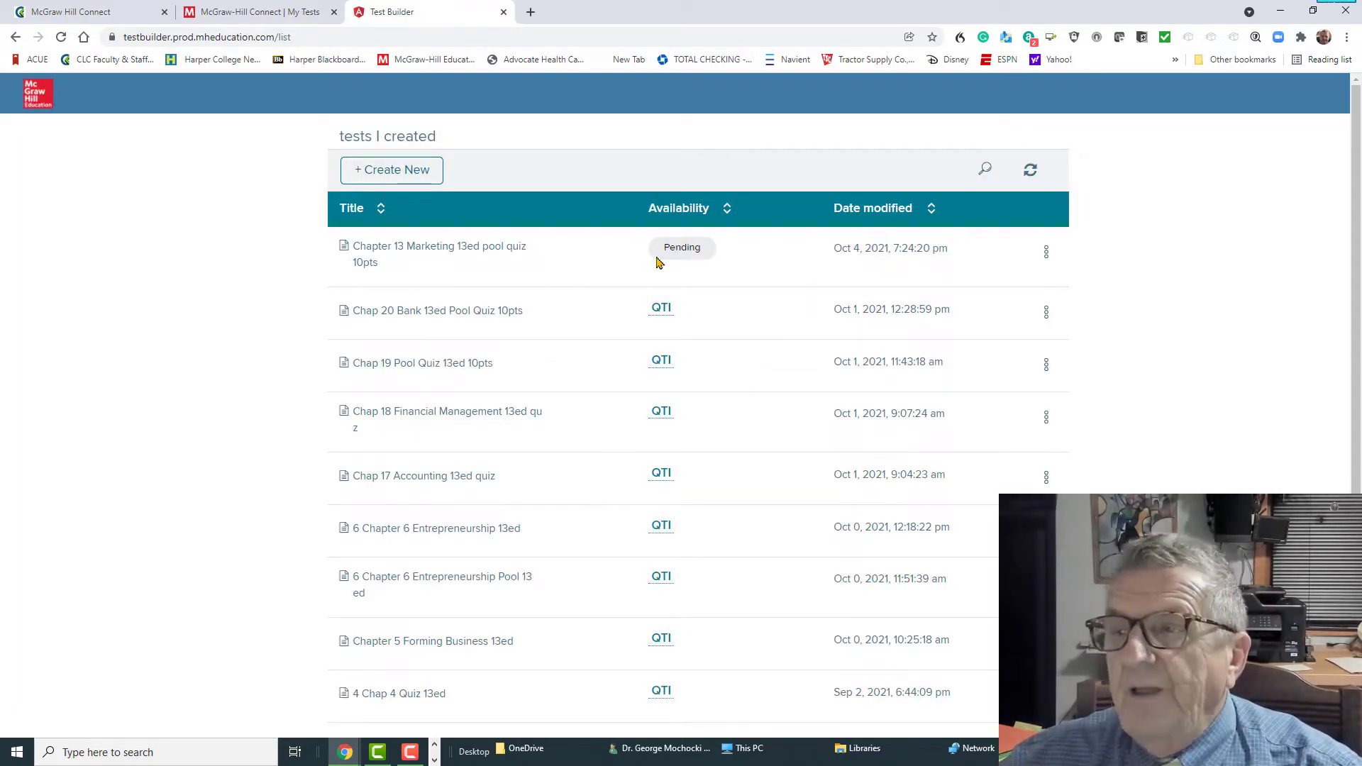
# Refresh the list of created tests, download the Chapter 13 Marketing quiz's QTI file and close the opened archive windows
pyautogui.click(1033, 179)
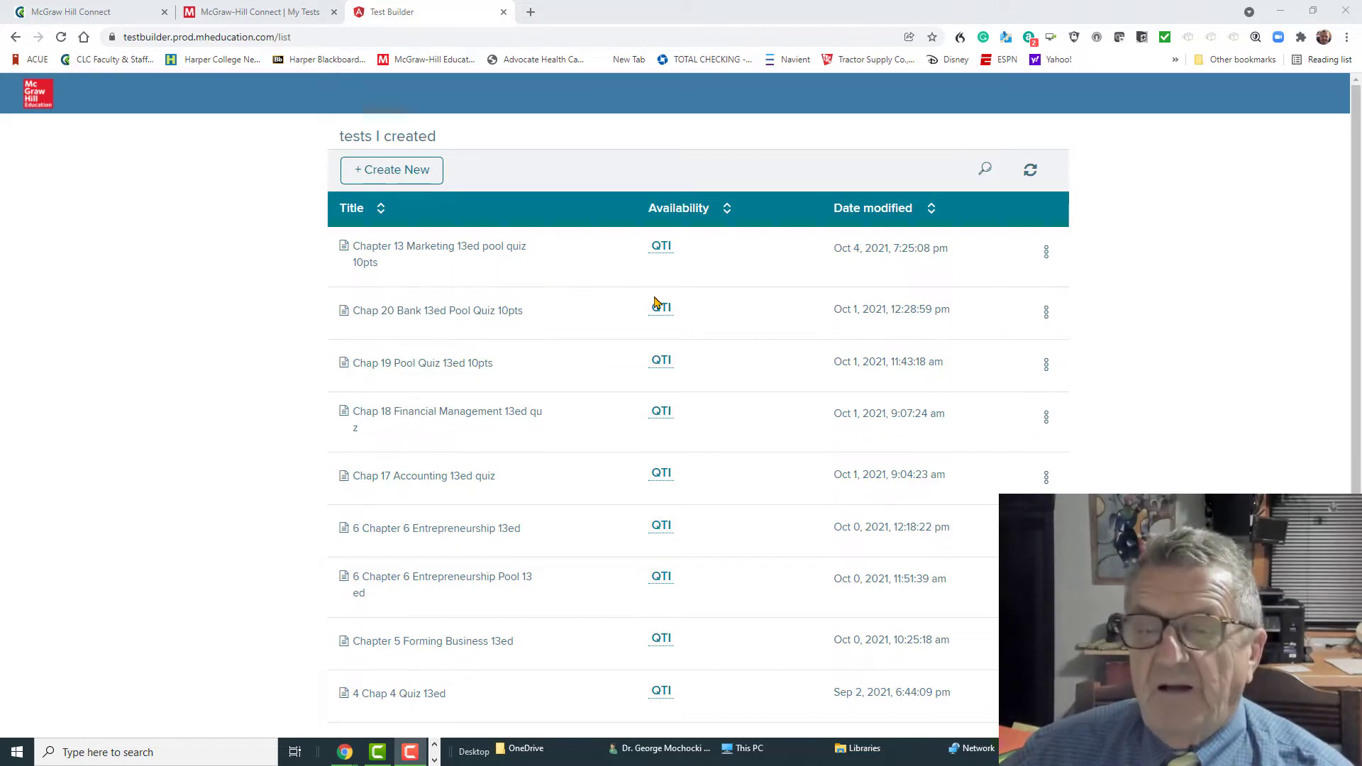
pyautogui.scroll(-2, 654, 295)
pyautogui.scroll(2, 656, 350)
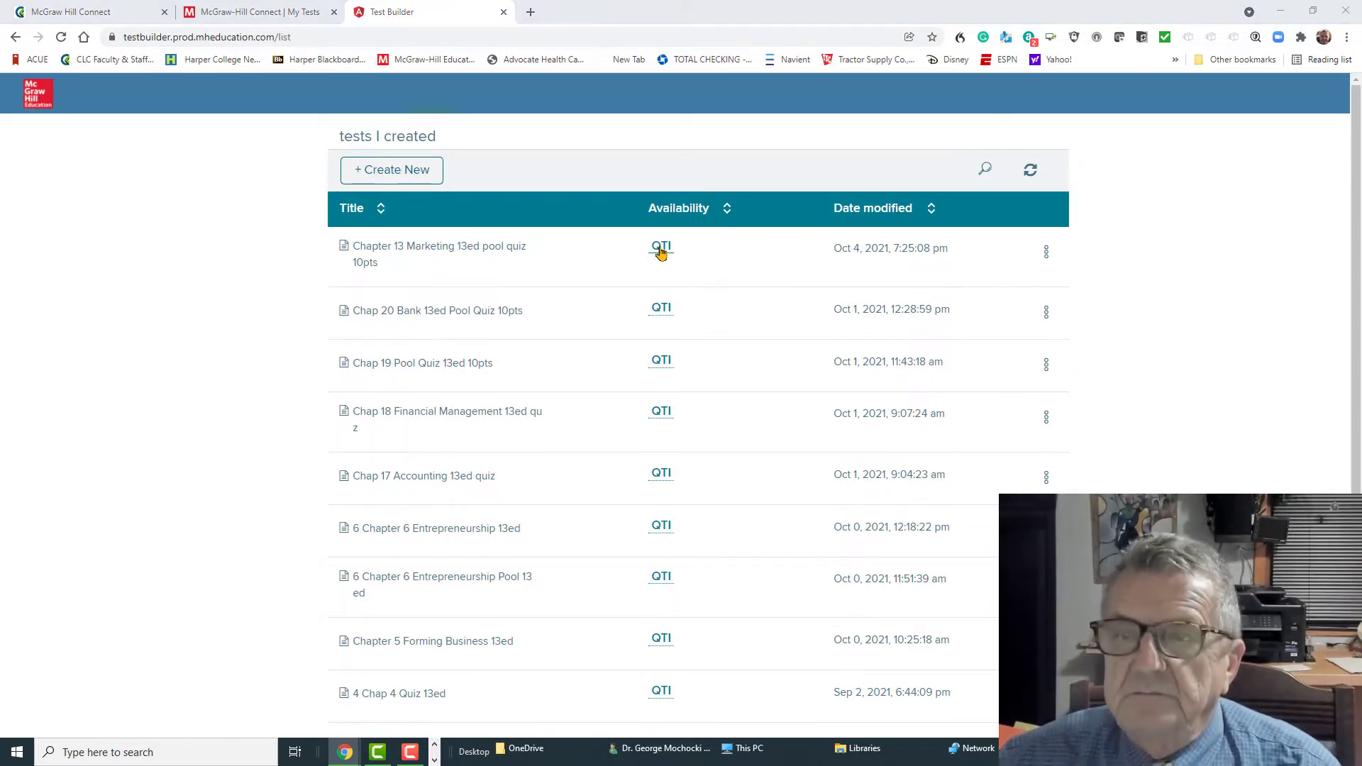
pyautogui.click(661, 248)
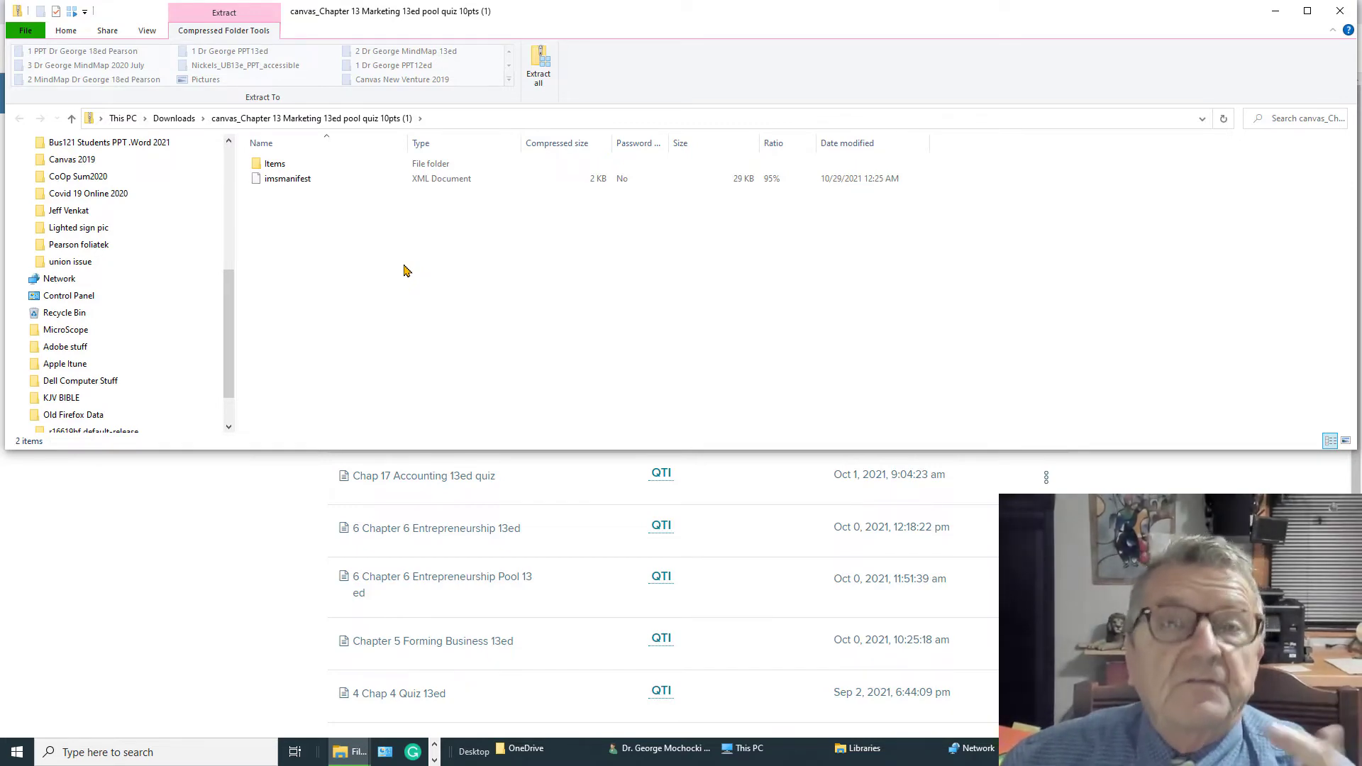
pyautogui.click(1338, 9)
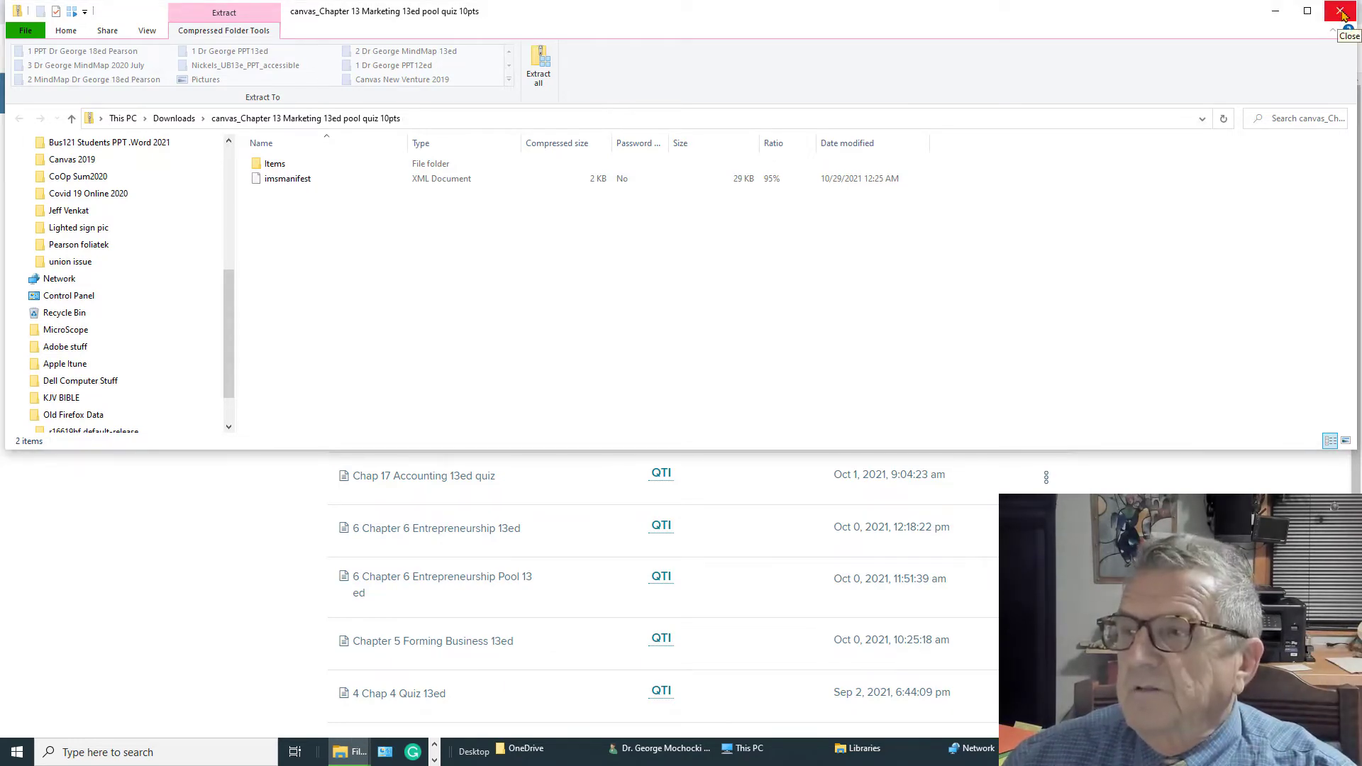
pyautogui.click(1340, 10)
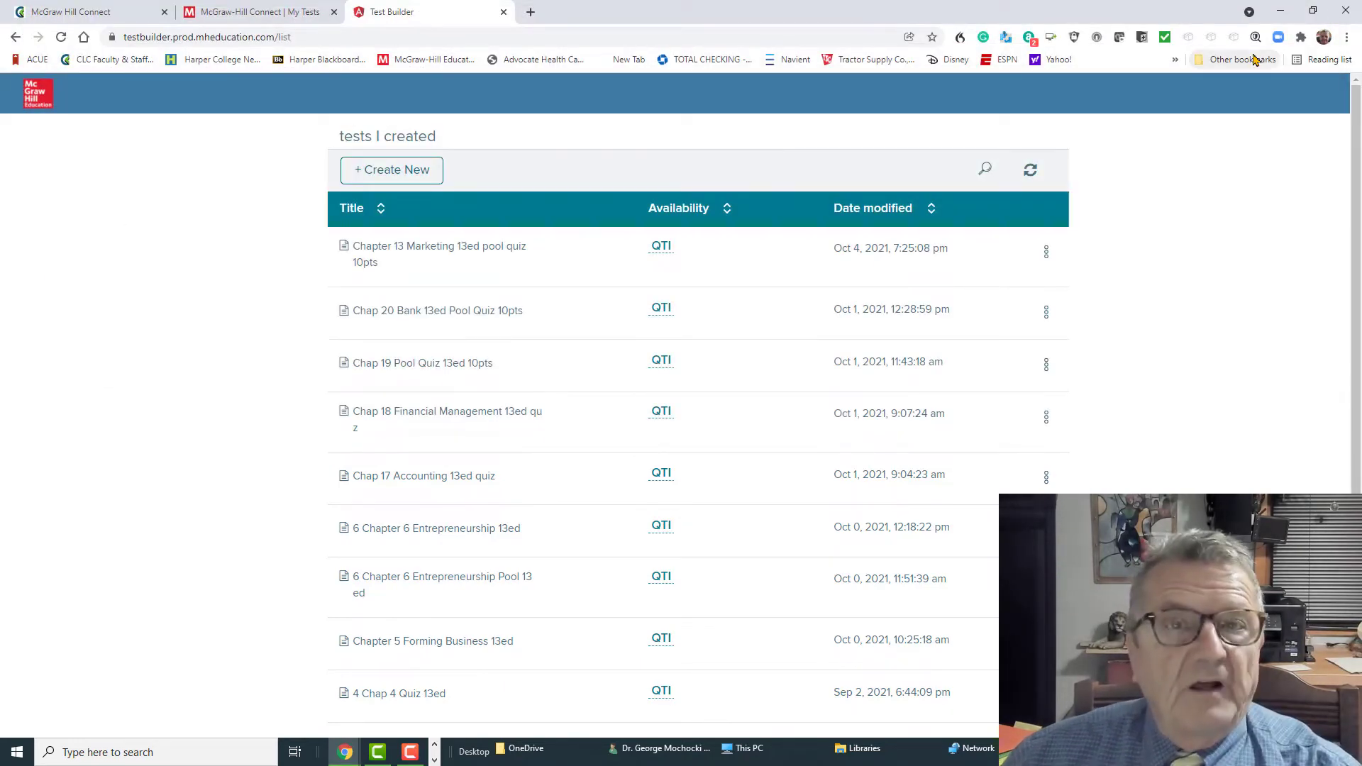
# Close the stray Small Business Sense window, then leave Test Builder and return to the Canvas course
pyautogui.scroll(-2, 542, 212)
pyautogui.scroll(2, 599, 98)
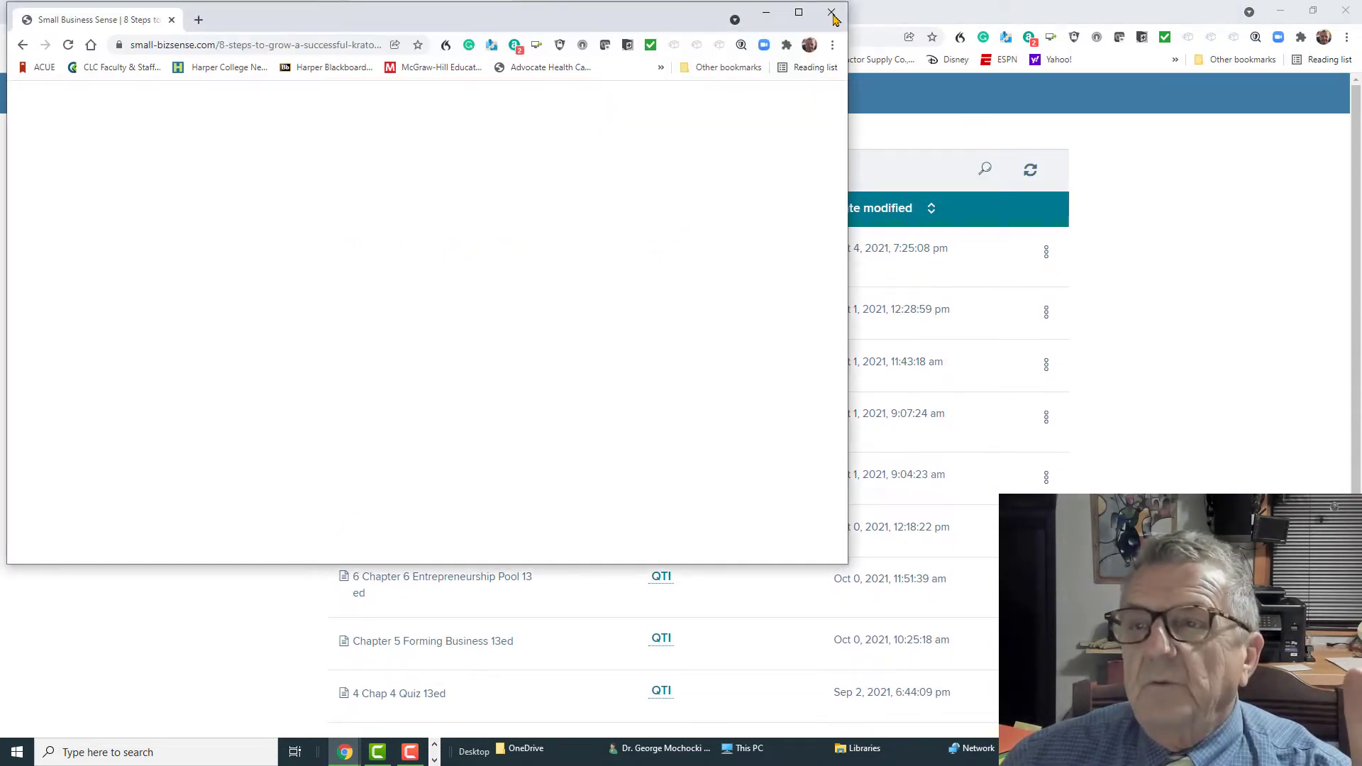
pyautogui.click(832, 14)
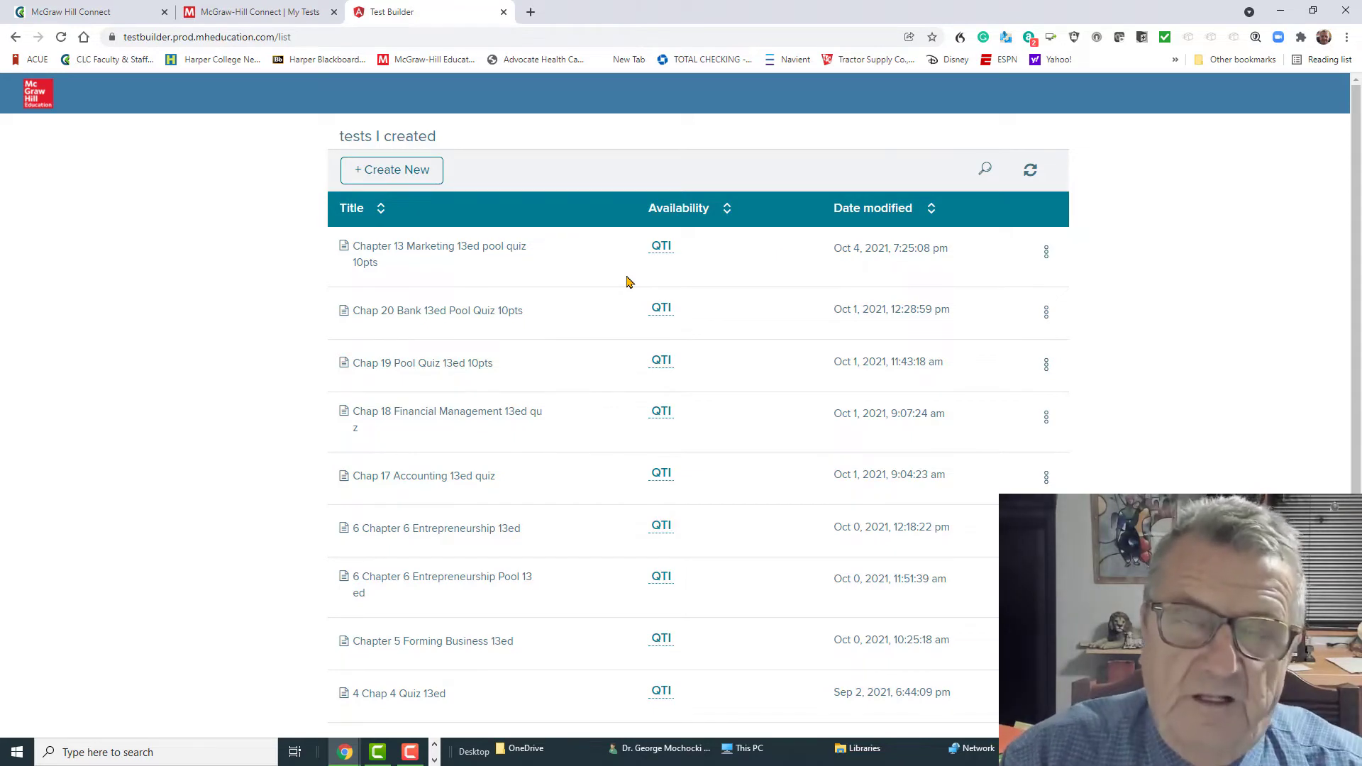
pyautogui.click(504, 12)
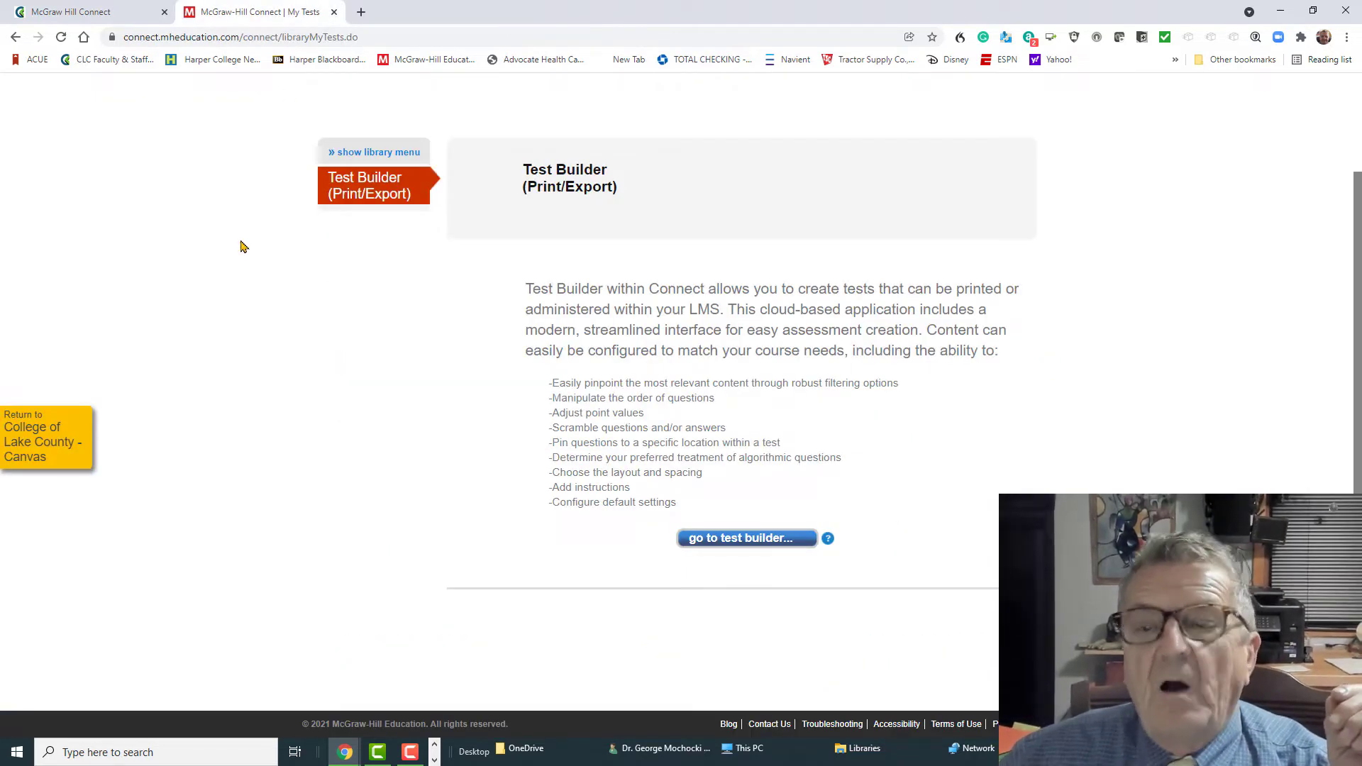
pyautogui.click(47, 440)
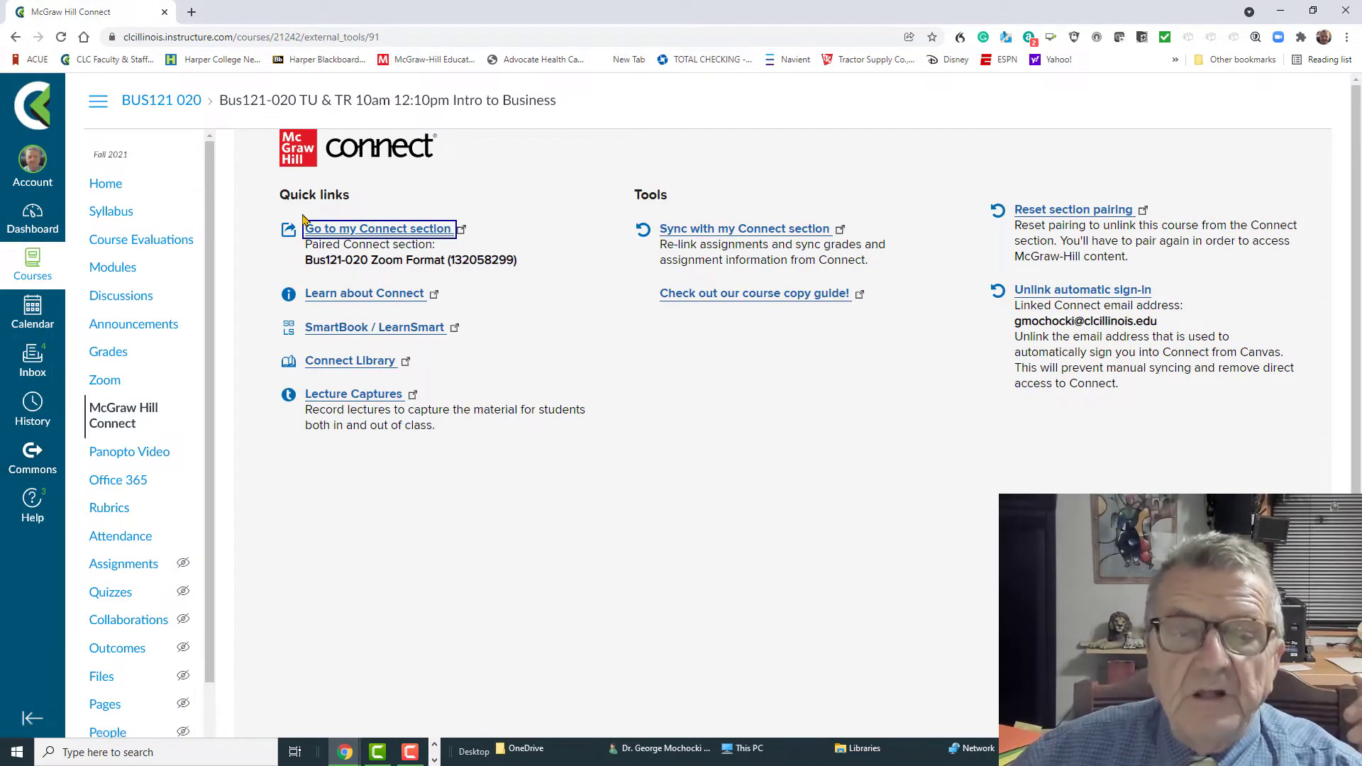
# Open the course's settings and go to importing course content
pyautogui.scroll(-3, 201, 298)
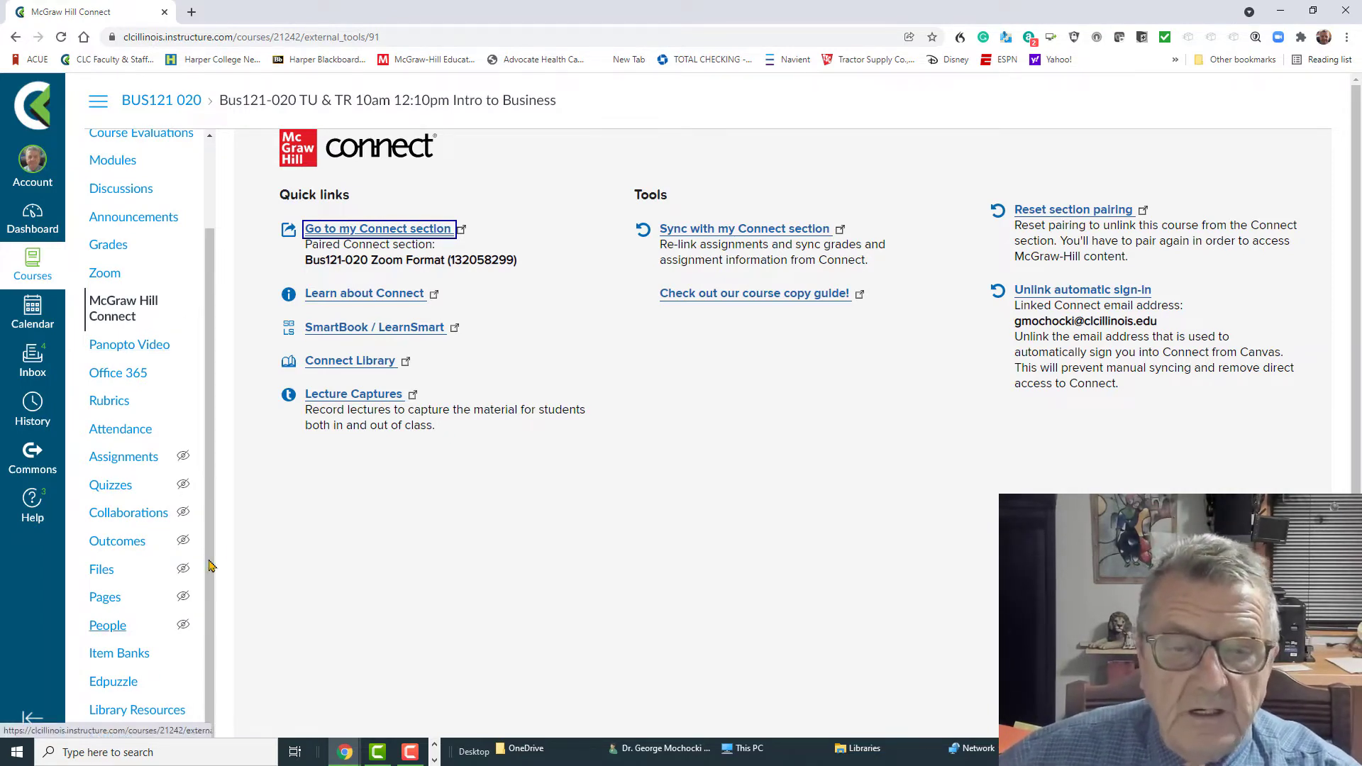
pyautogui.scroll(-1, 206, 568)
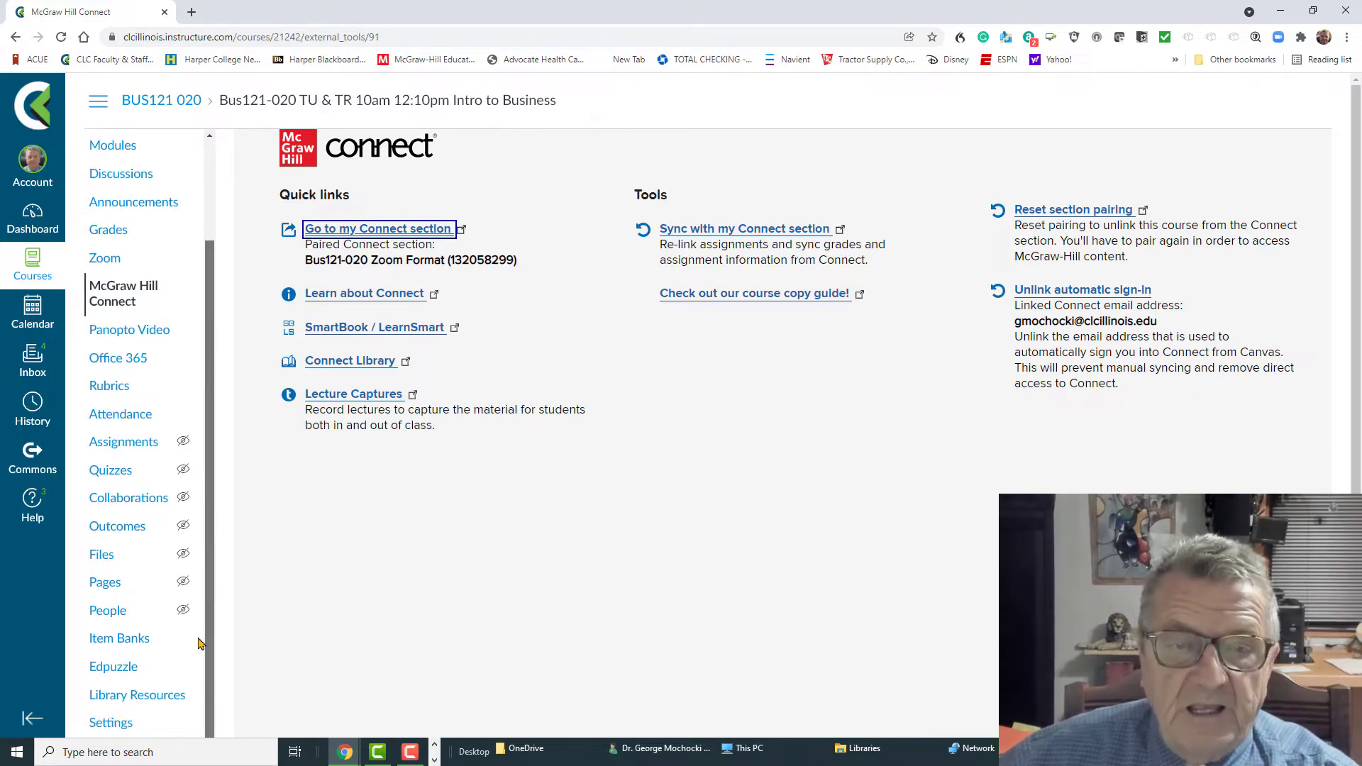
pyautogui.click(114, 725)
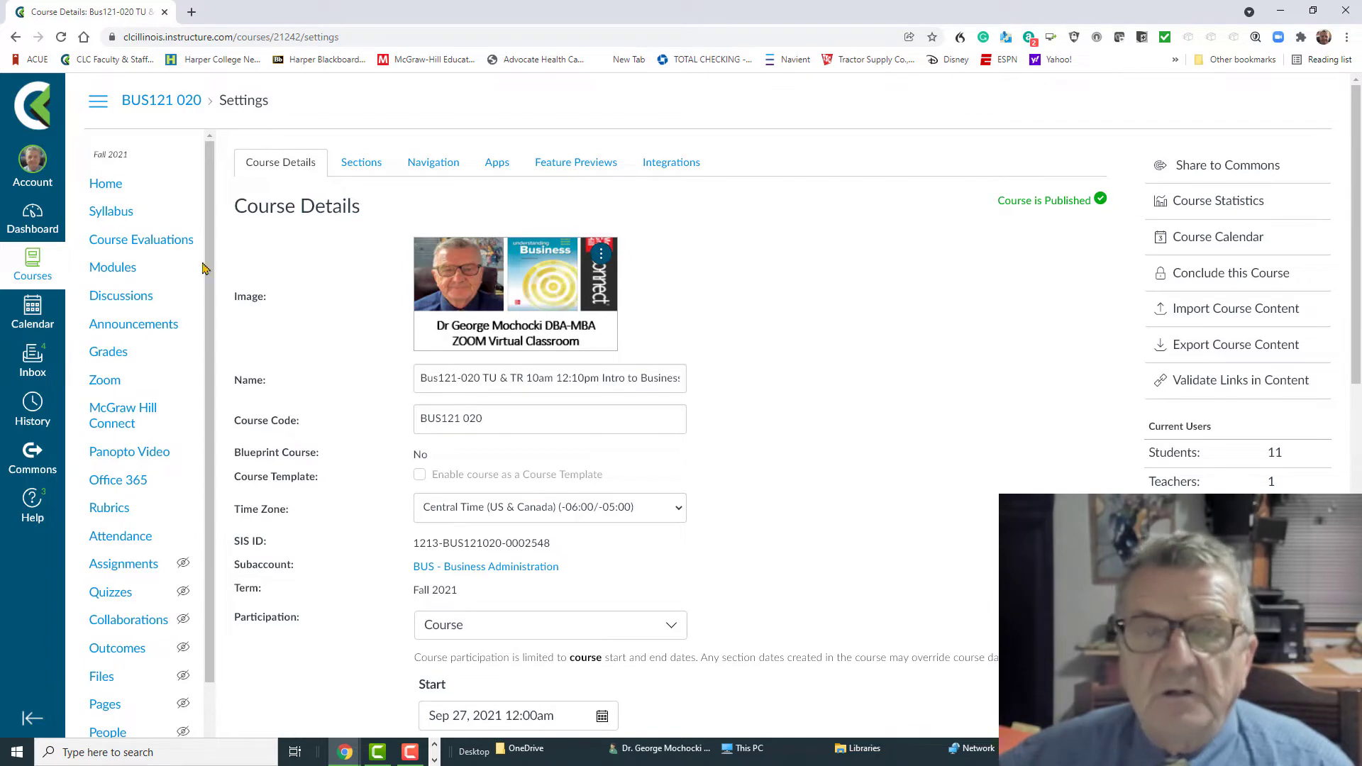
pyautogui.scroll(-2, 183, 283)
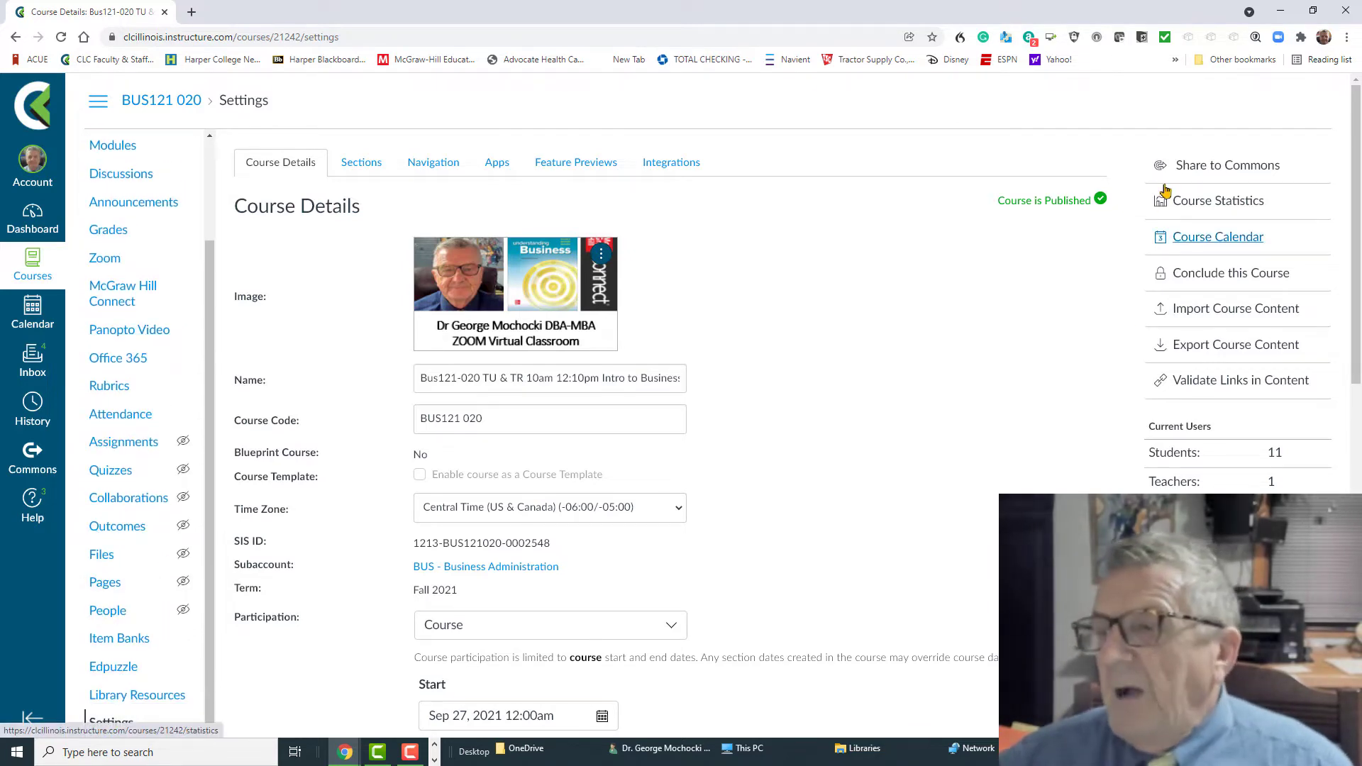
pyautogui.click(1197, 310)
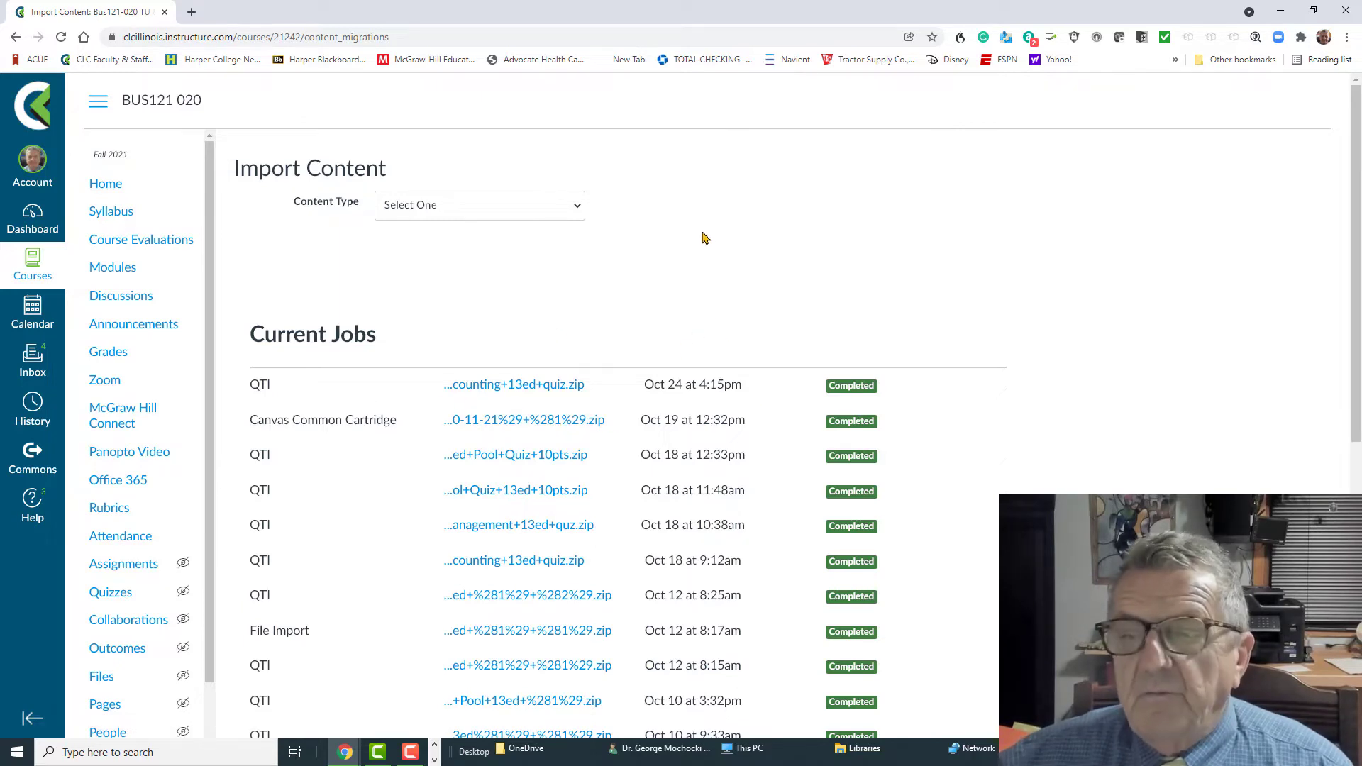
# Set the import's content type to QTI .zip file and choose the newest Chapter 13 Marketing 13ed pool quiz zip as its source
pyautogui.click(579, 215)
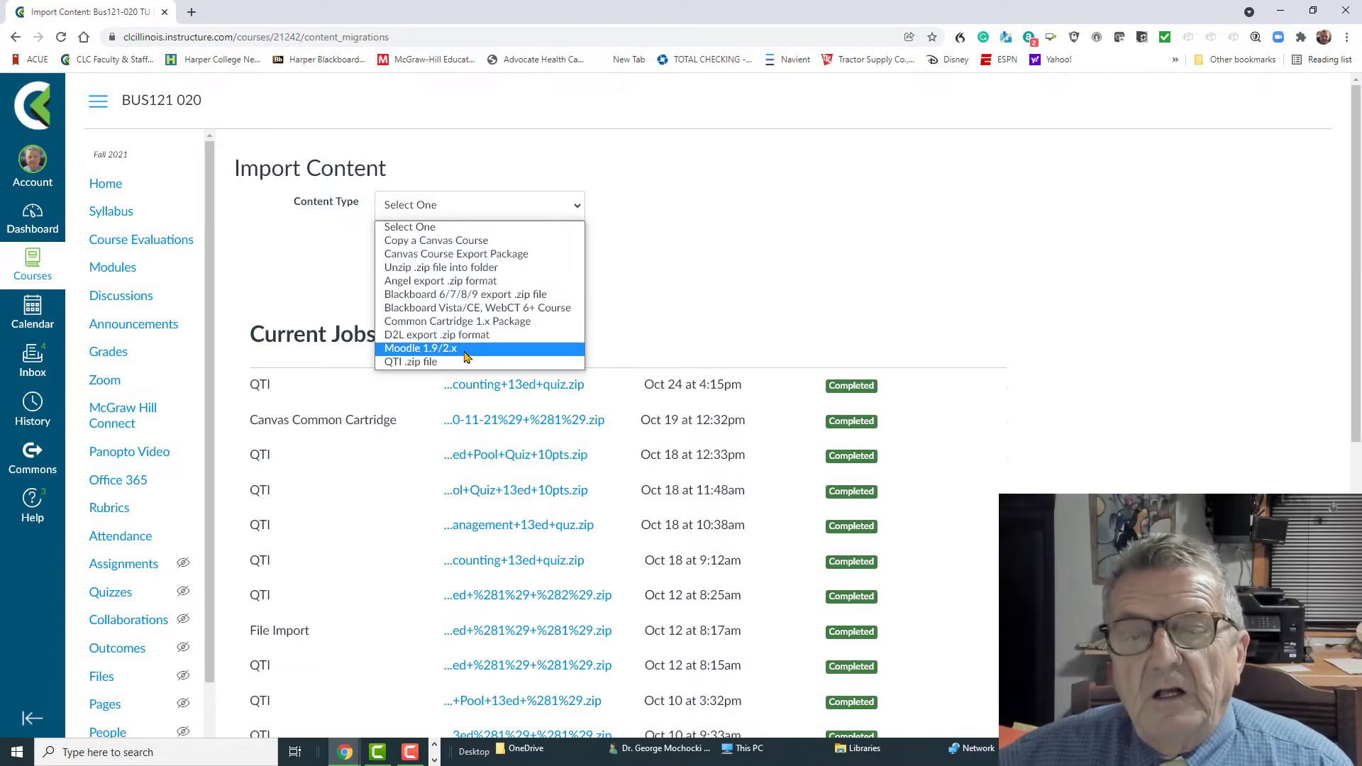
pyautogui.click(432, 364)
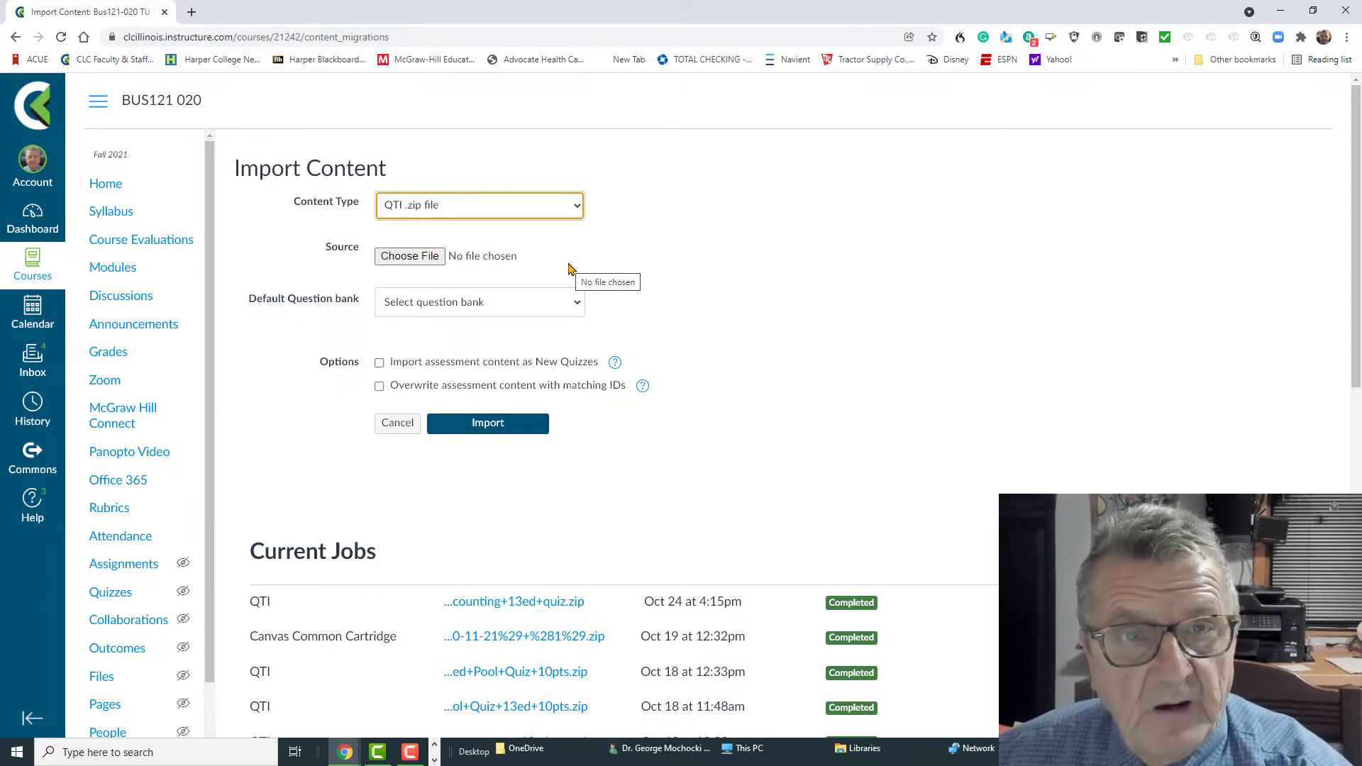
pyautogui.click(433, 262)
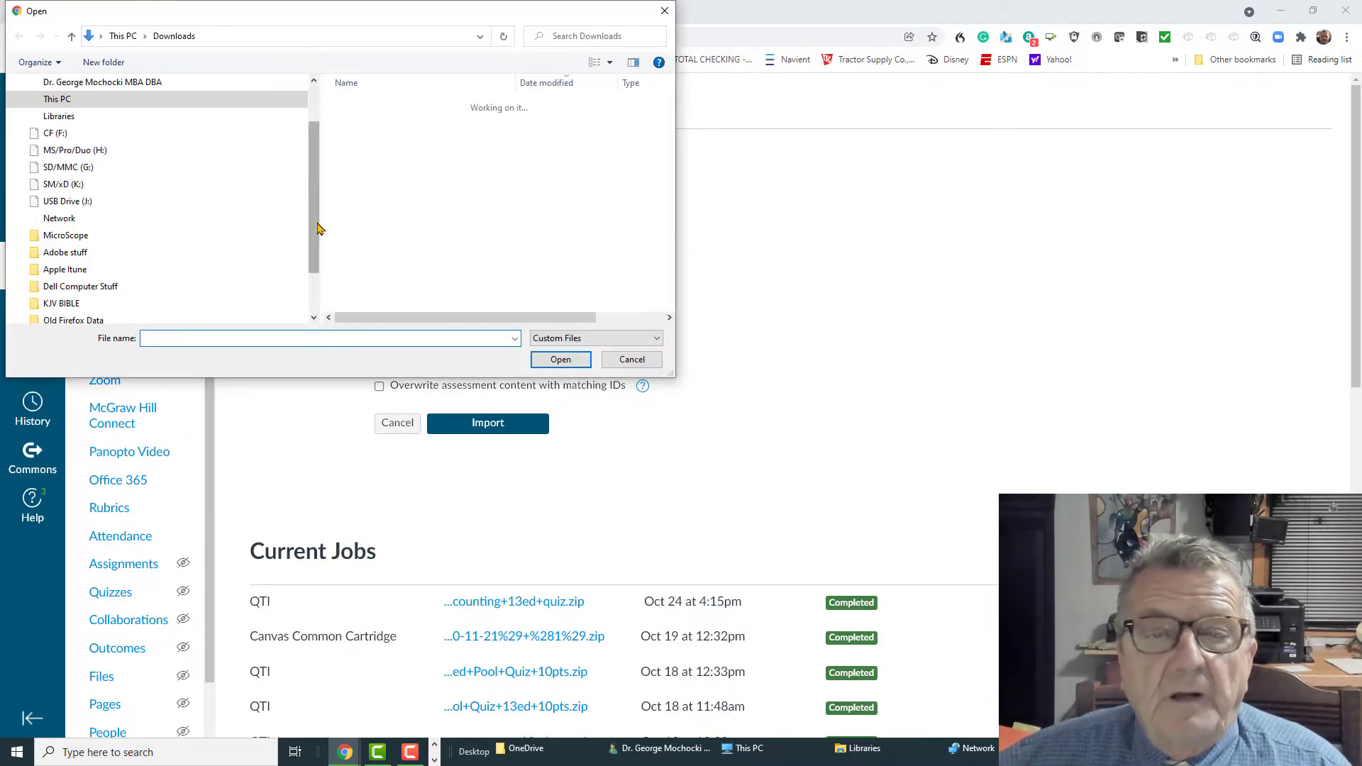
pyautogui.moveTo(316, 228); pyautogui.dragTo(325, 170)
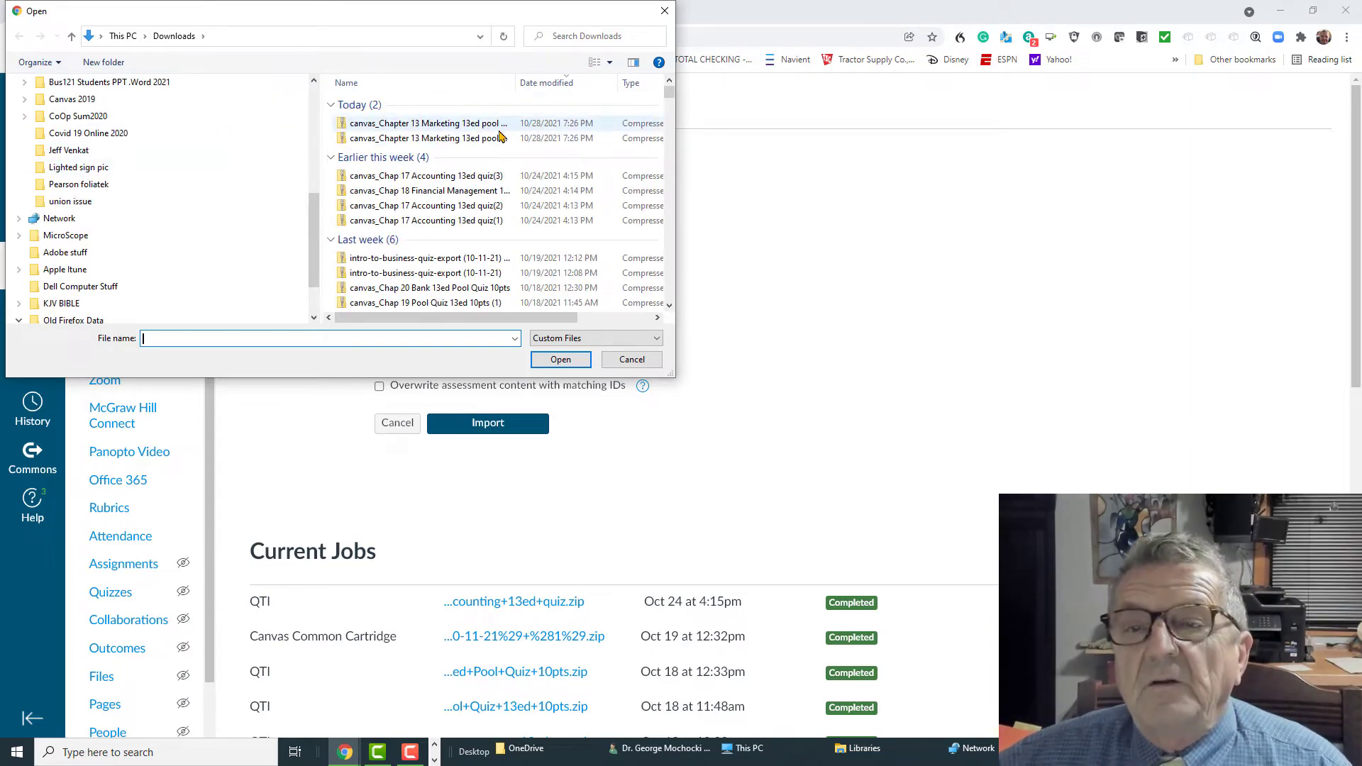
pyautogui.doubleClick(415, 125)
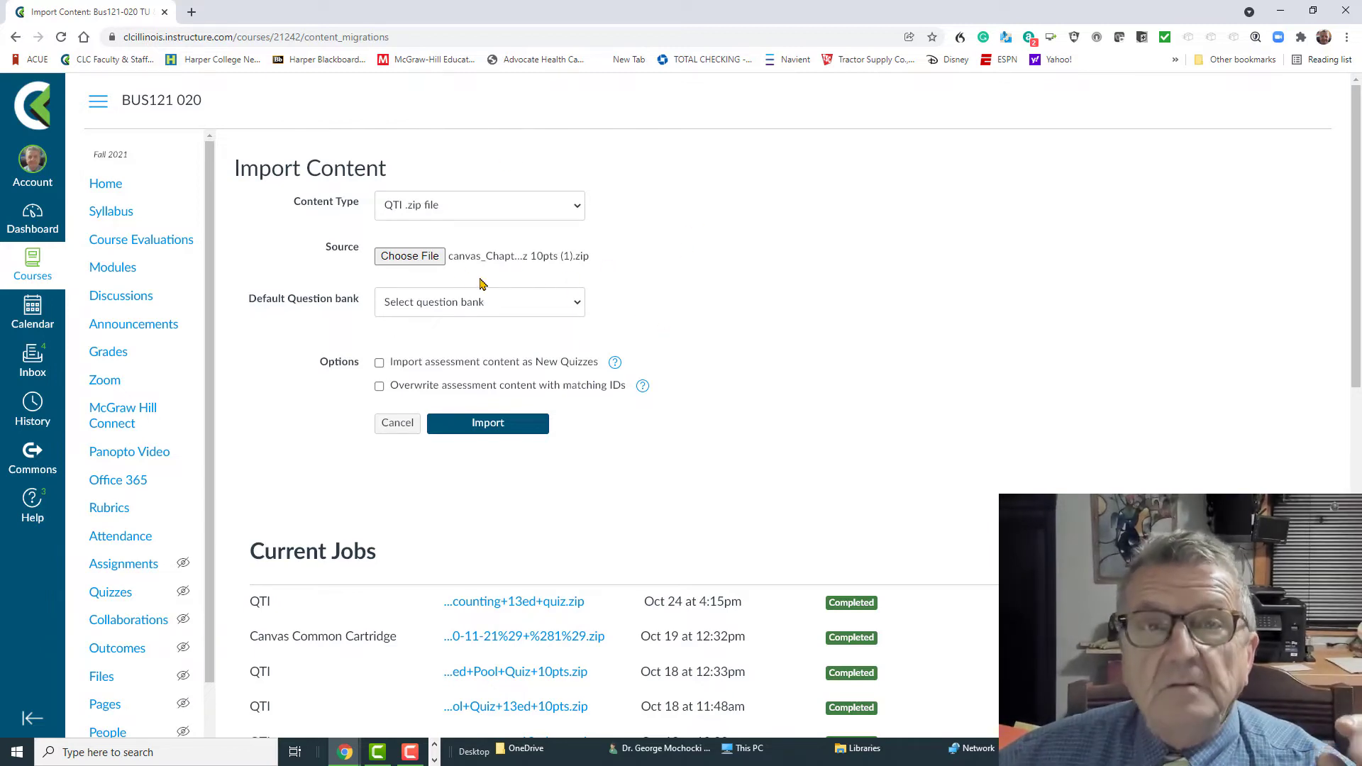
# Choose to create a new default question bank for the import, named Chapter 13 Marketing 13ed pool quiz 10pts
pyautogui.click(577, 306)
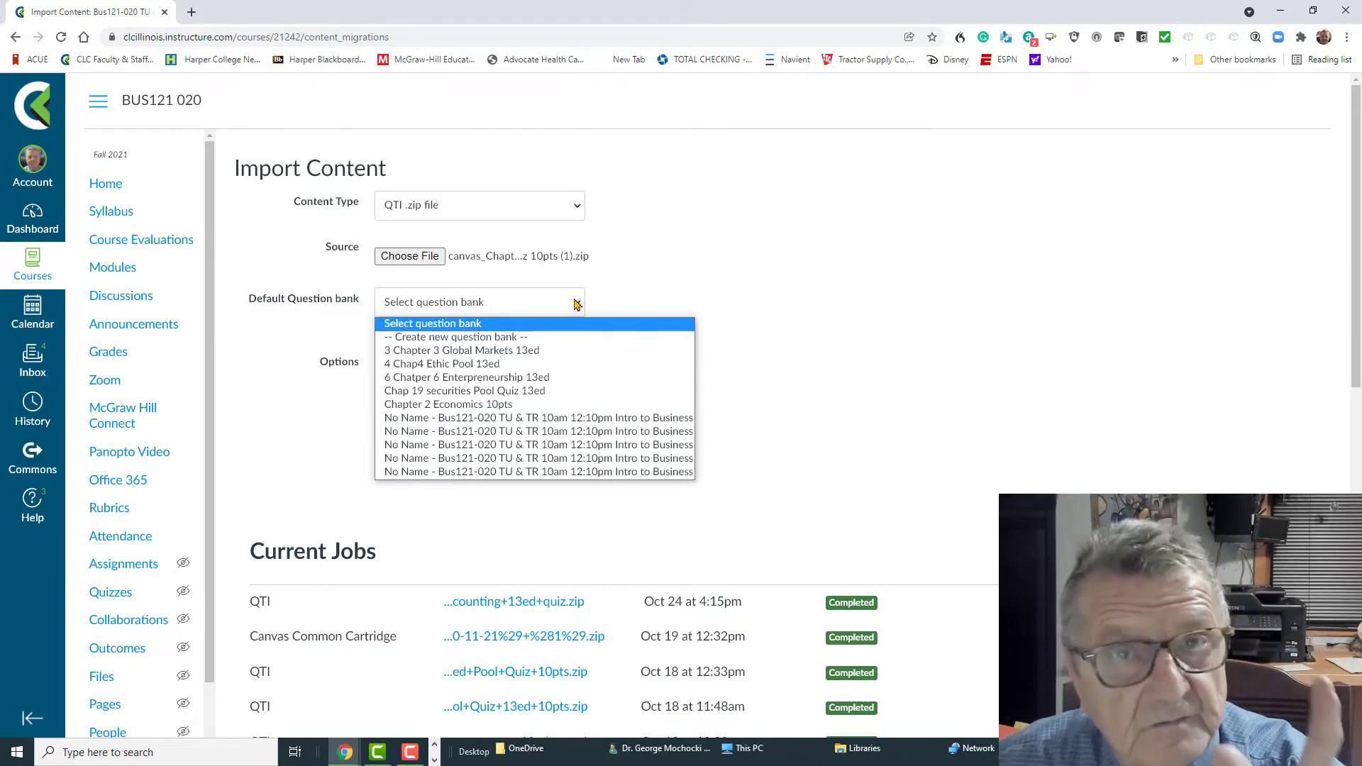
pyautogui.click(514, 338)
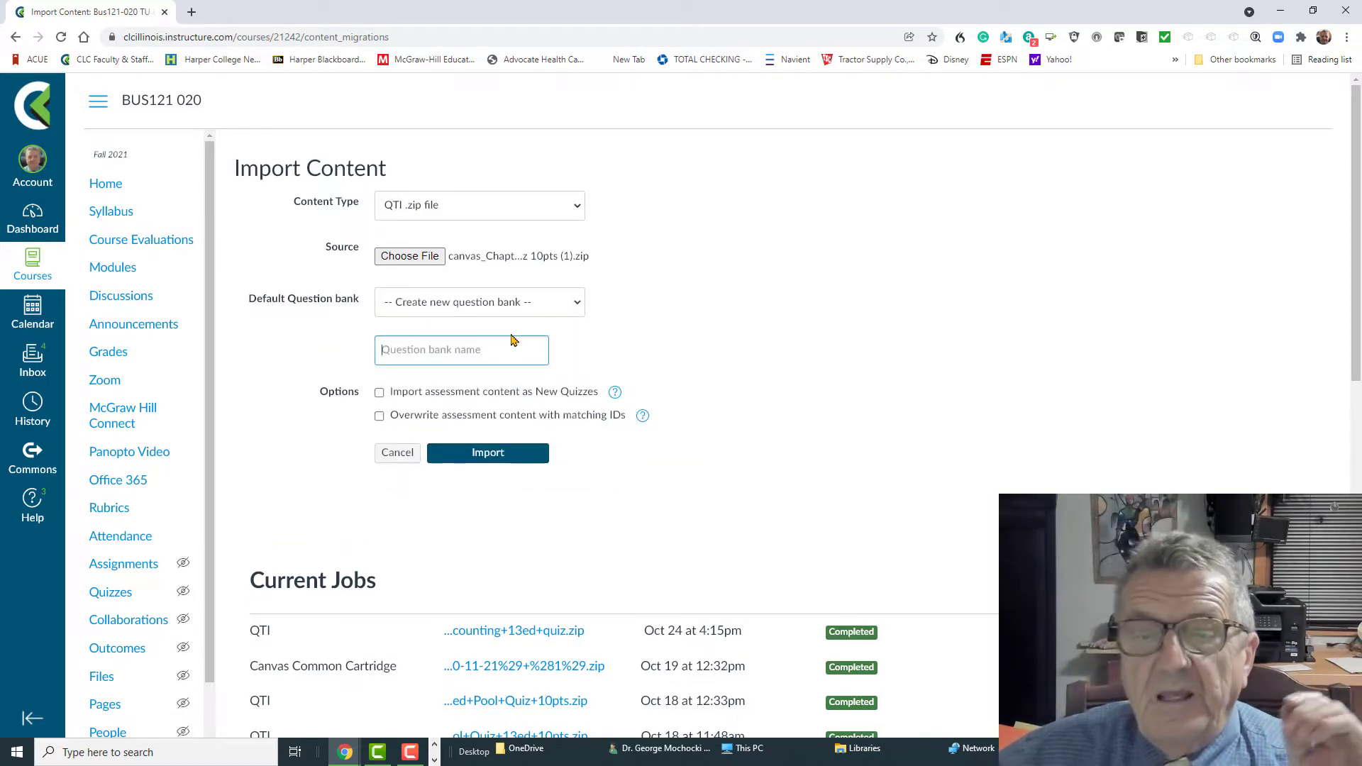
pyautogui.rightClick(437, 350)
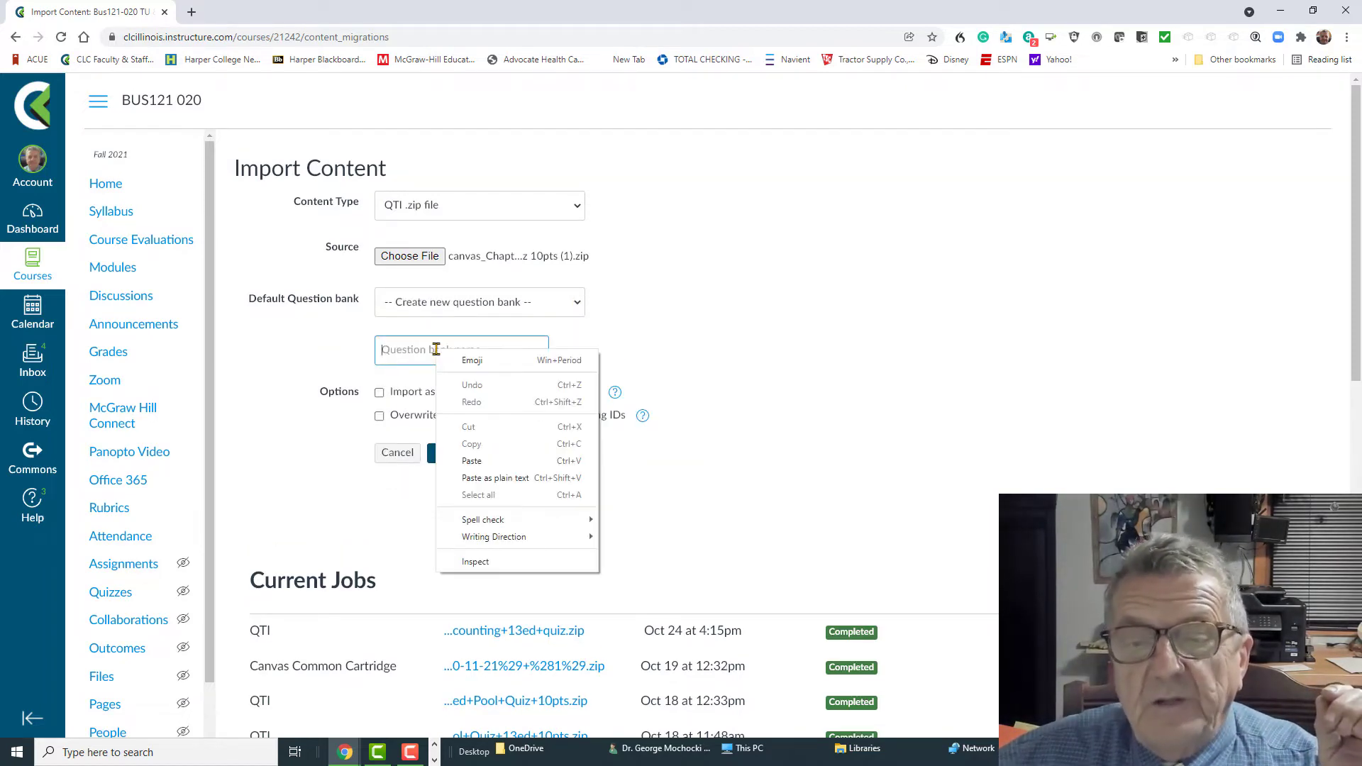
pyautogui.click(471, 461)
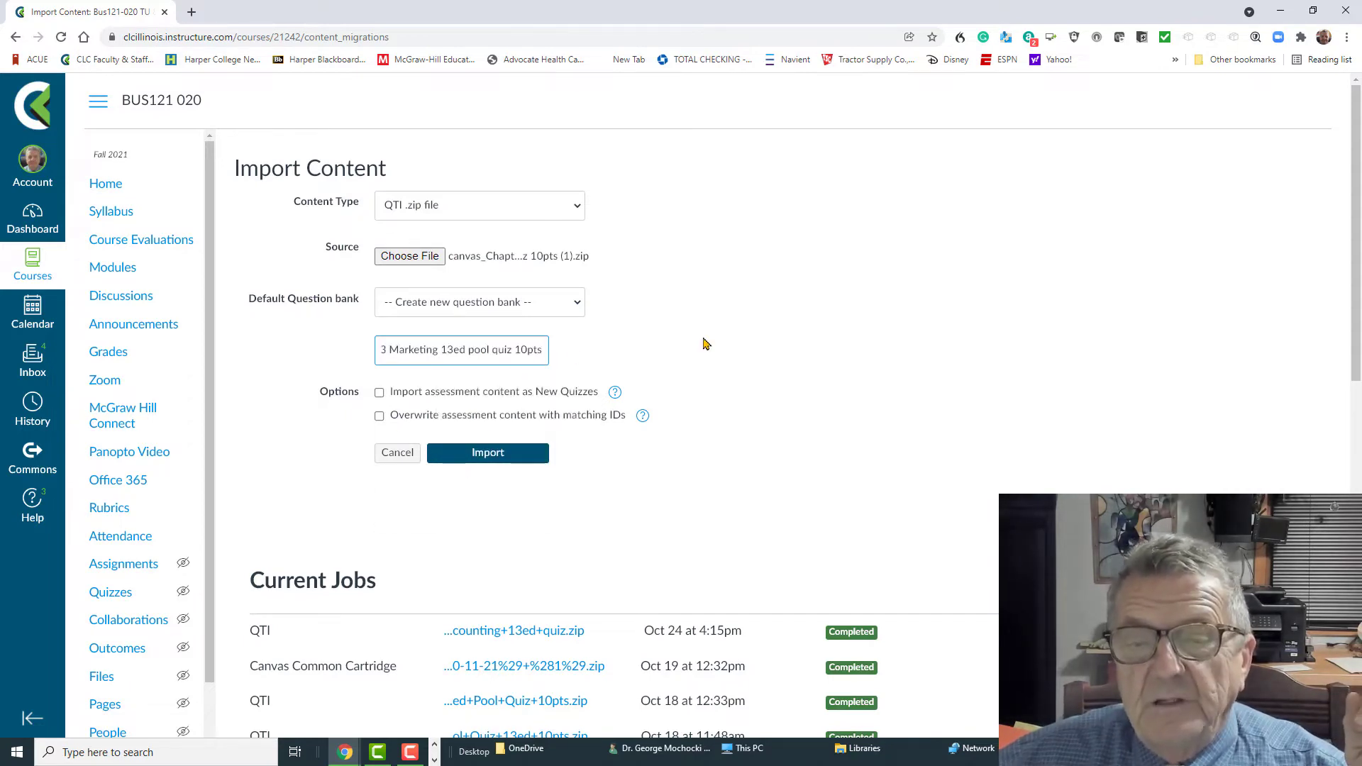
# Set the assessment content to import as New Quizzes, run the import and check its entry among the current jobs
pyautogui.click(379, 393)
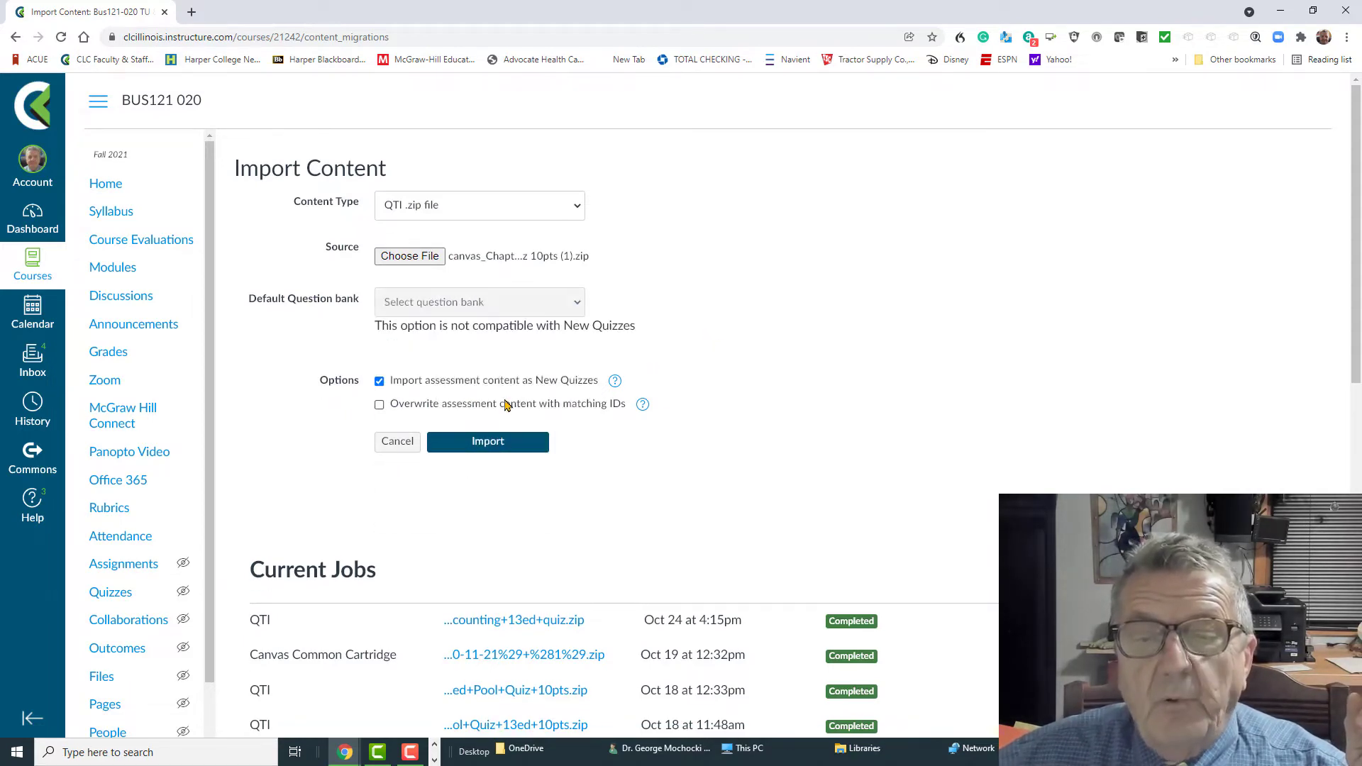
pyautogui.scroll(-3, 802, 384)
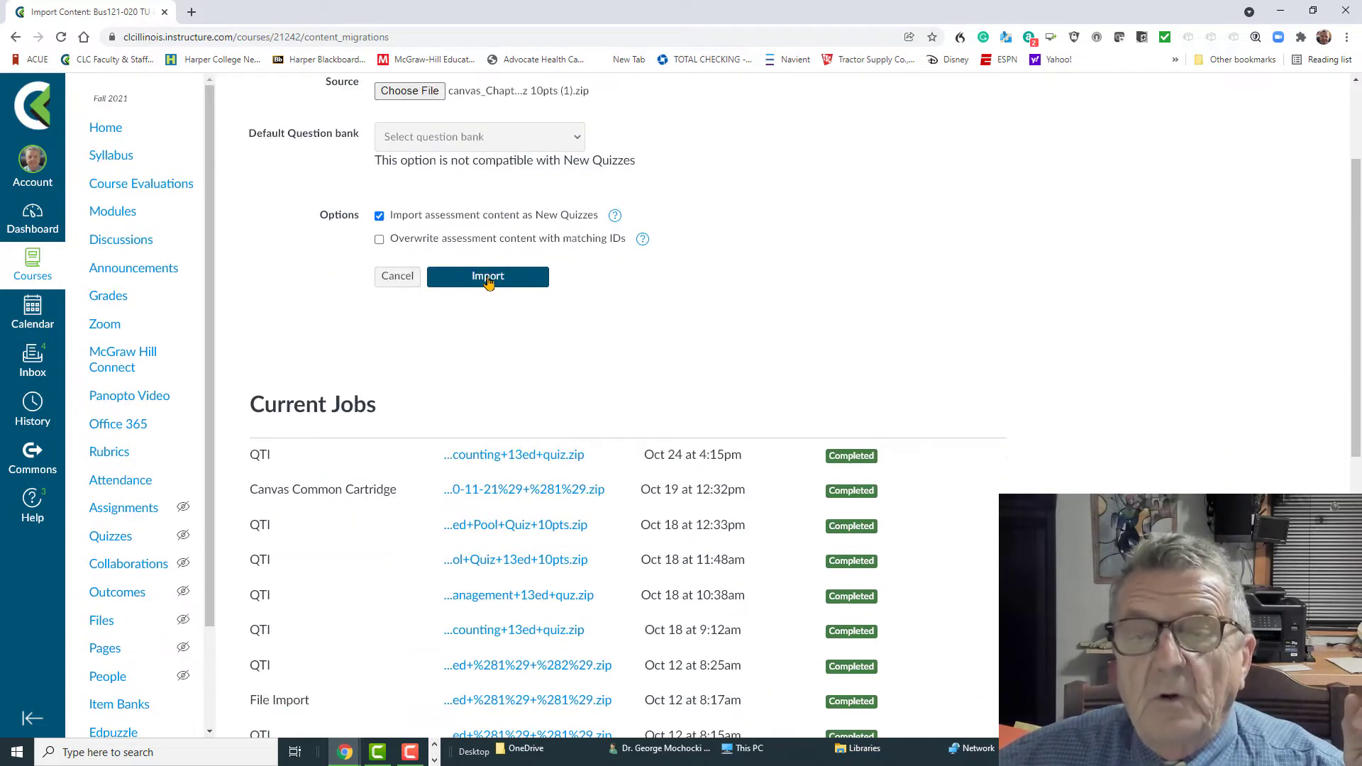
pyautogui.click(488, 279)
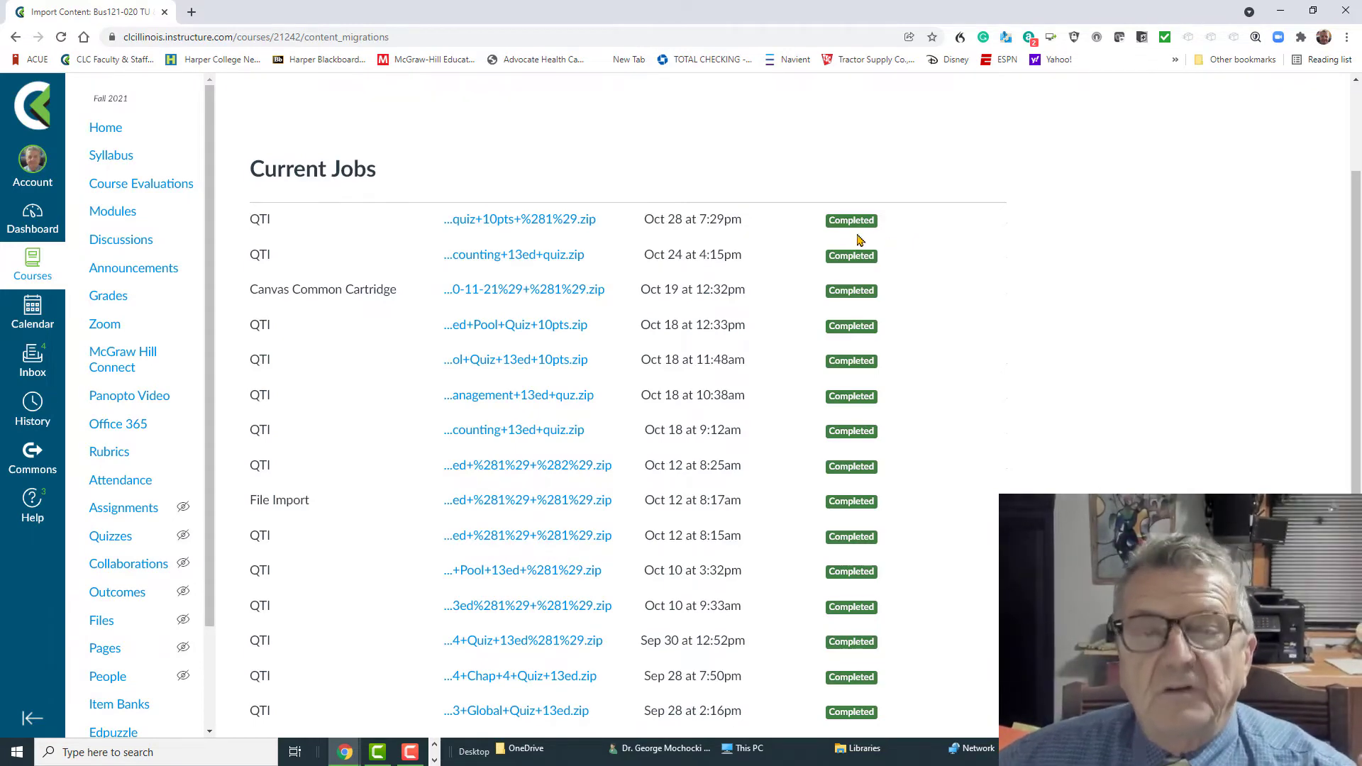
pyautogui.scroll(3, 676, 178)
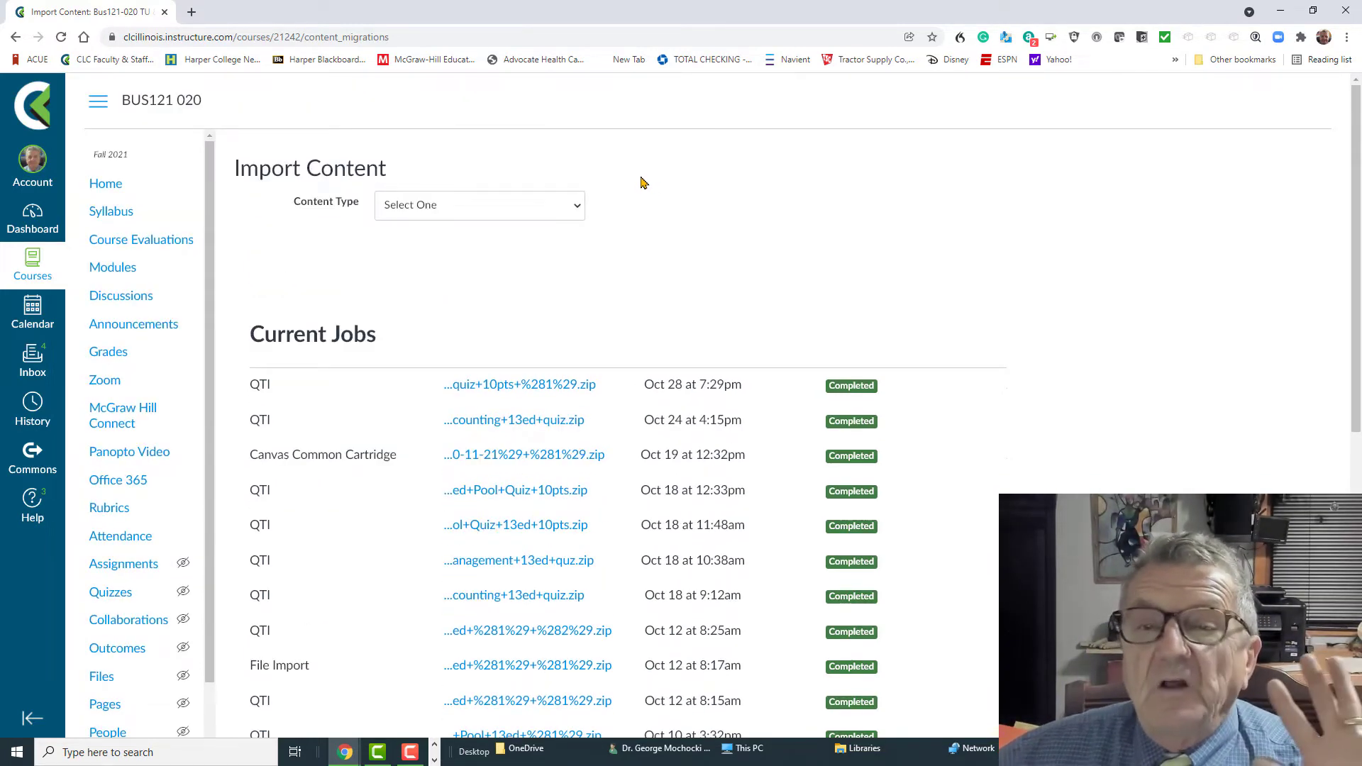
pyautogui.scroll(-3, 639, 183)
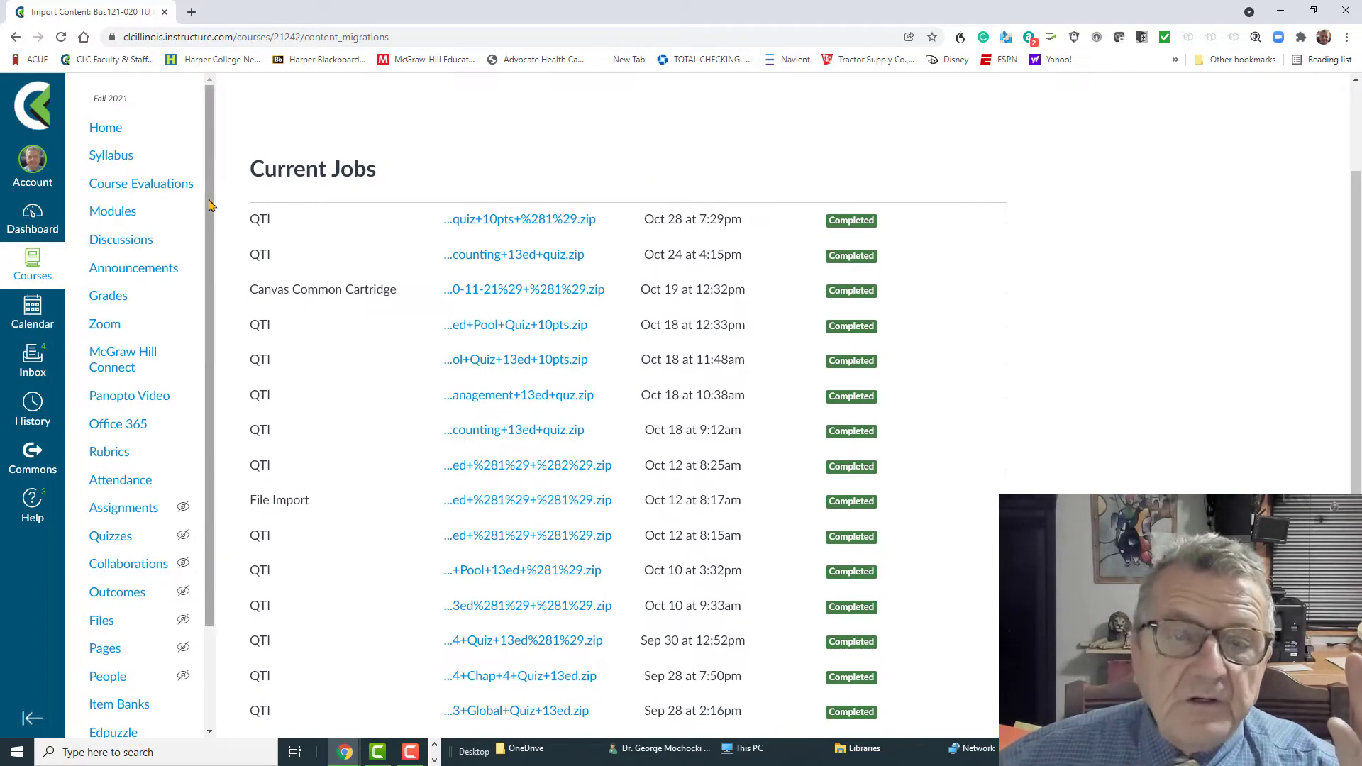
# Open the course's list of quizzes and close the stray contractor leads advertisement
pyautogui.scroll(-2, 210, 228)
pyautogui.scroll(-2, 209, 229)
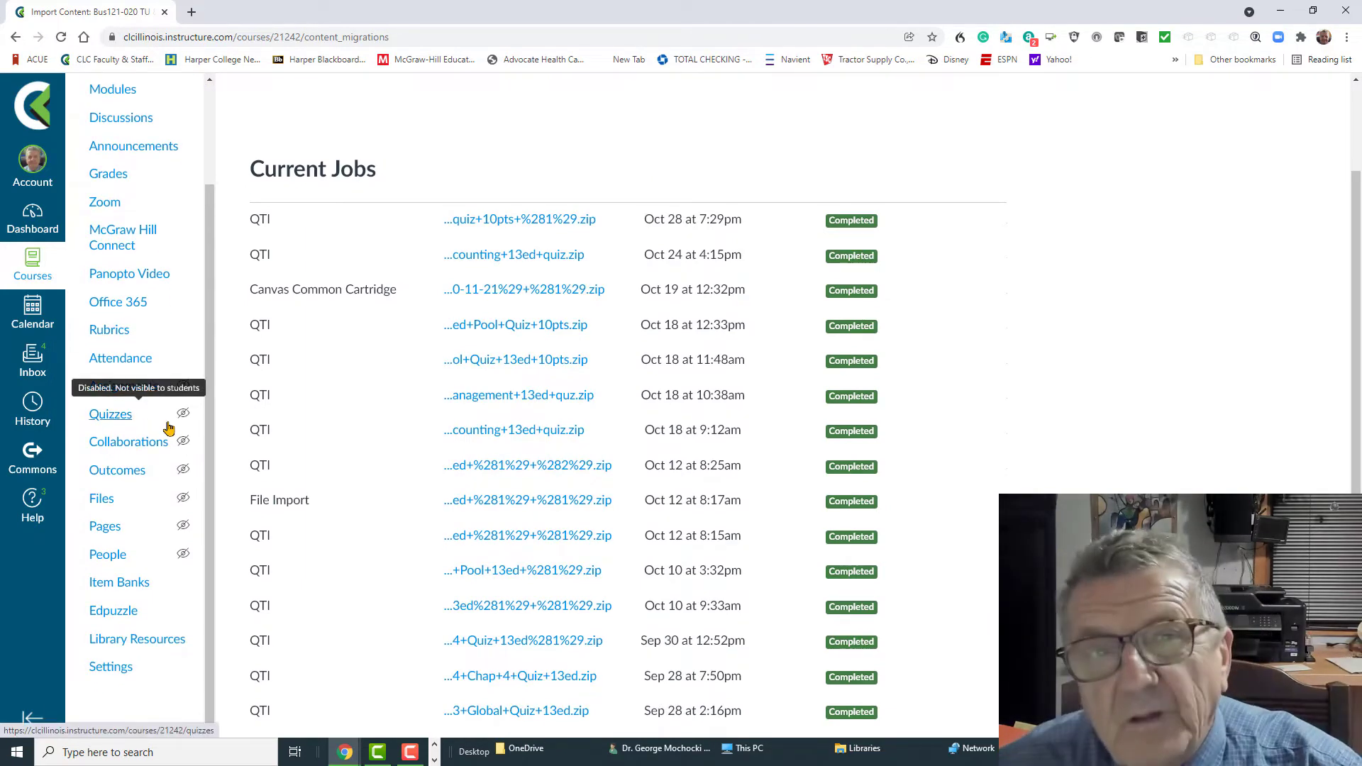
pyautogui.click(116, 420)
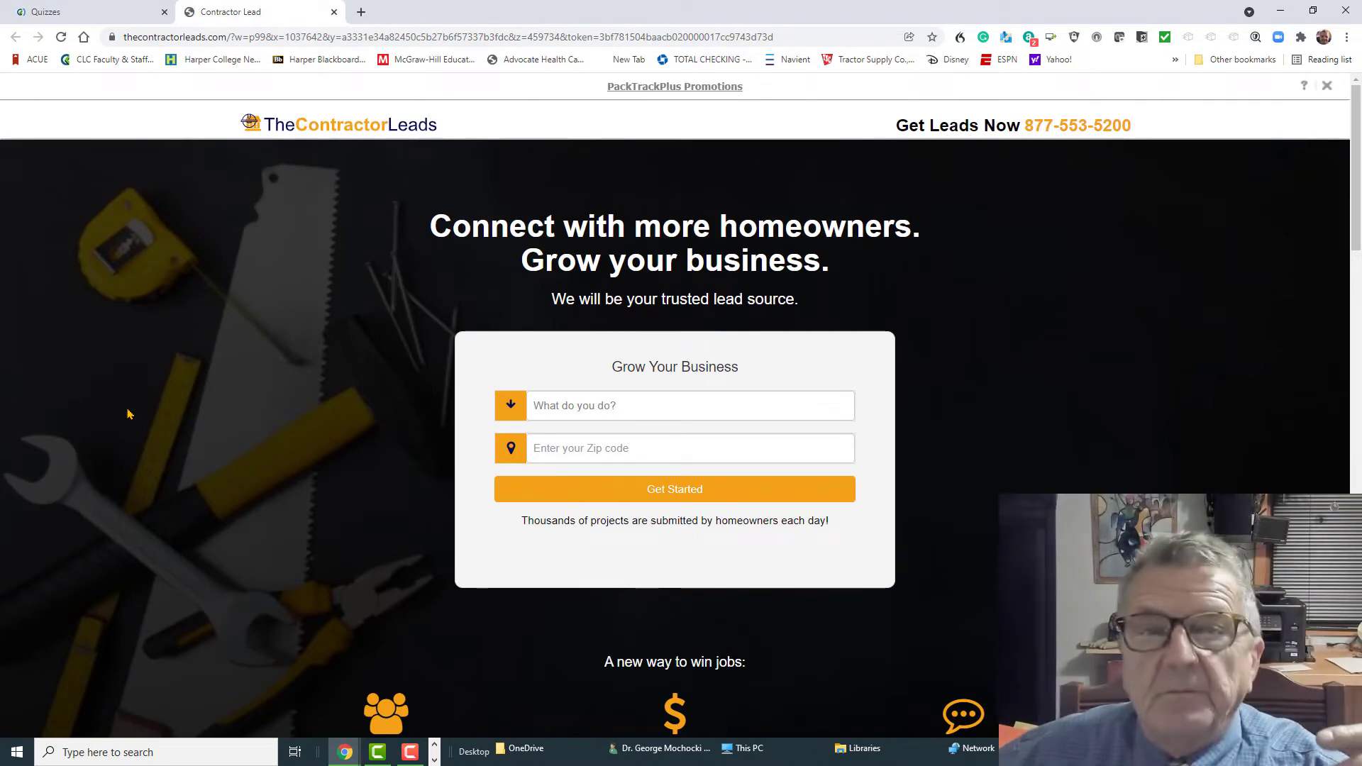
pyautogui.click(334, 12)
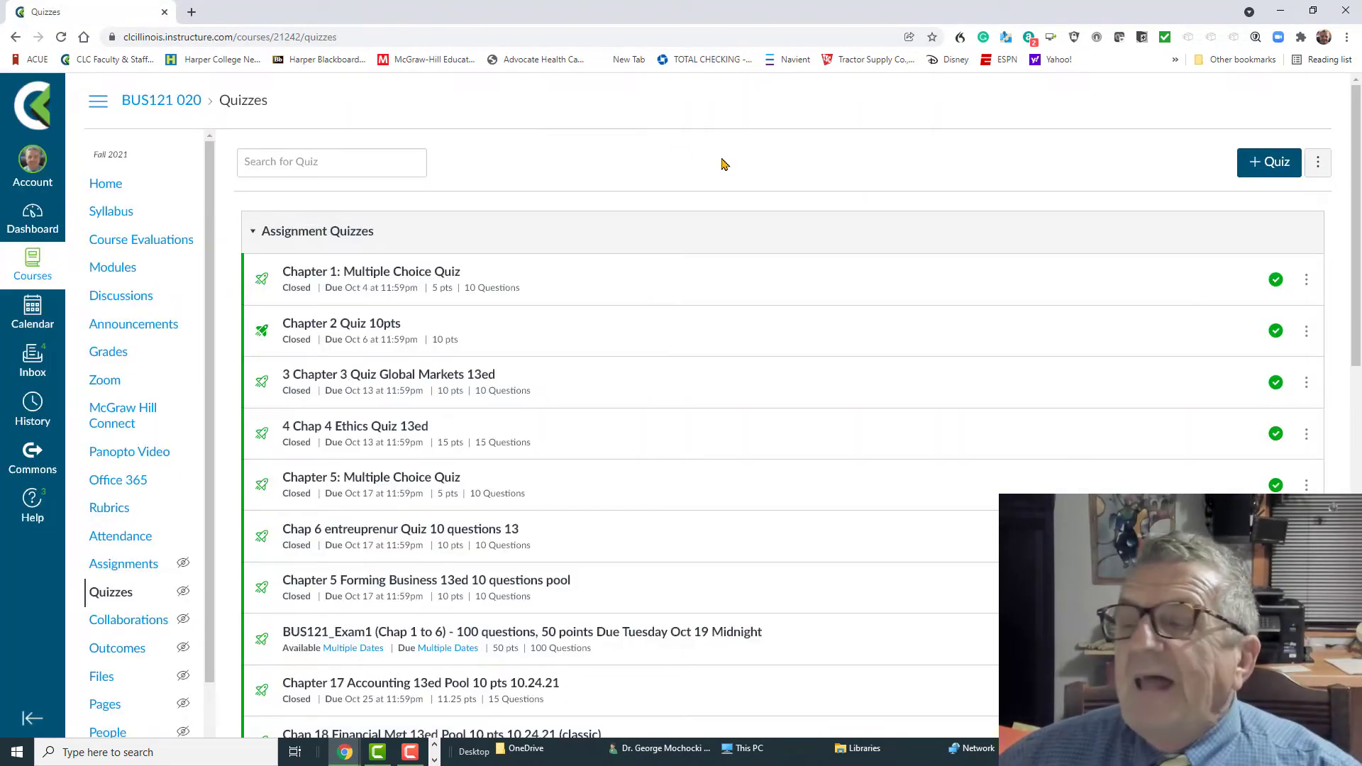
# Create a new quiz titled Chapter 13 Marketing 13ed pool quiz 10pts
pyautogui.click(1265, 172)
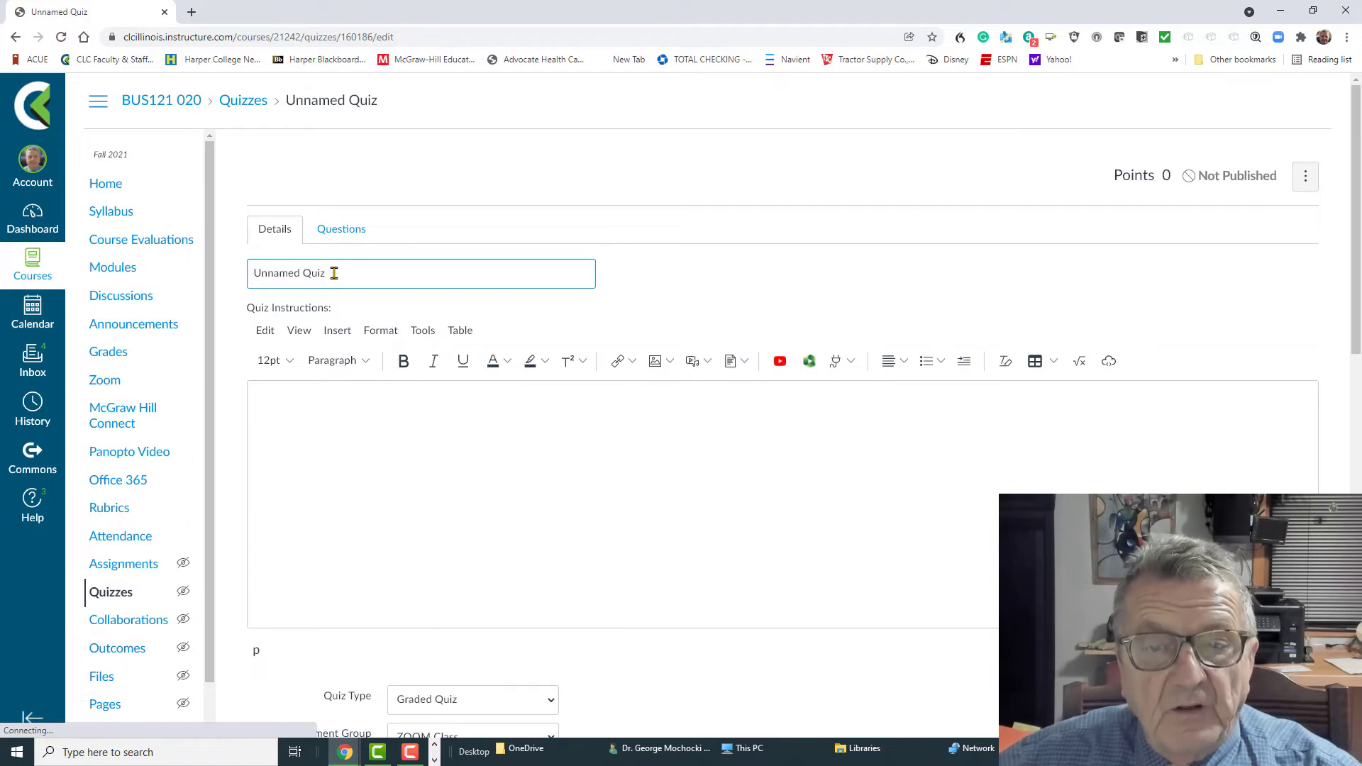
pyautogui.moveTo(334, 274); pyautogui.dragTo(237, 282)
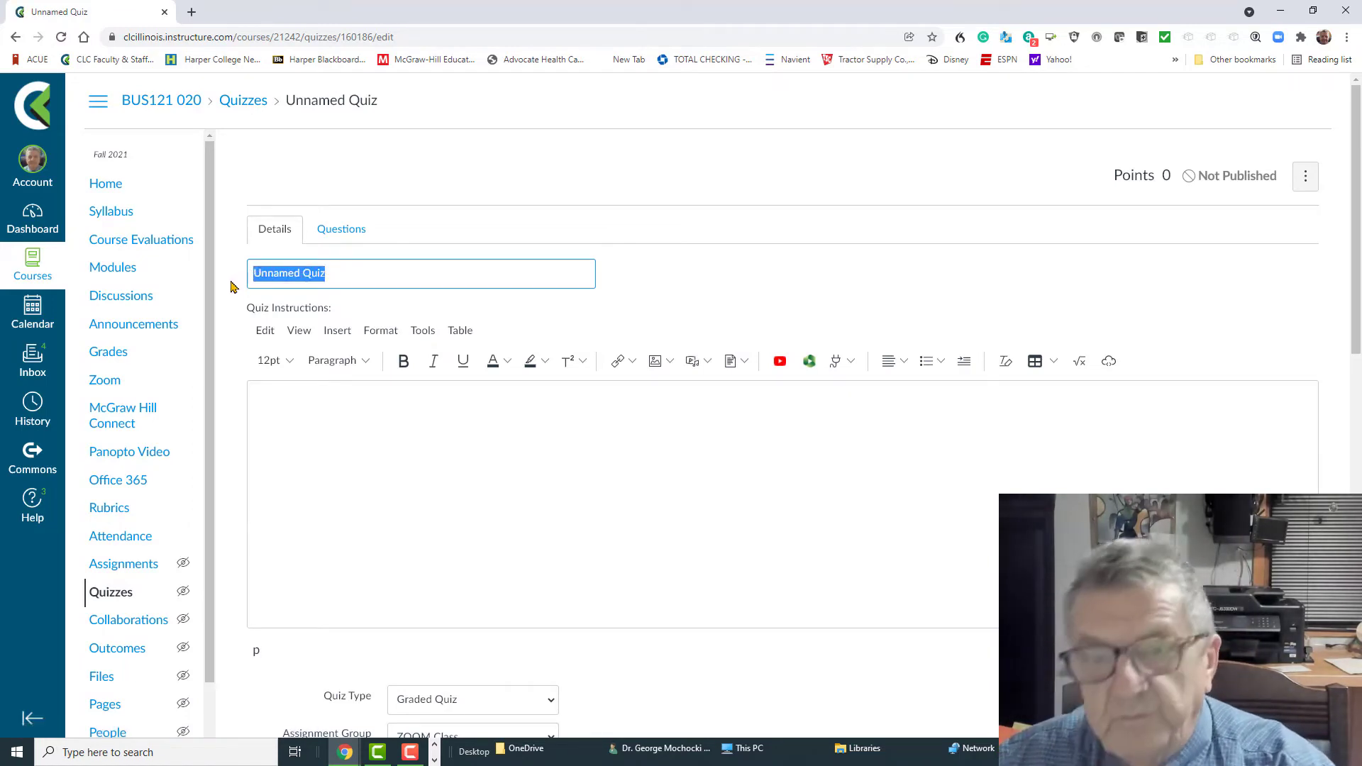
pyautogui.press('BackSpace')
pyautogui.rightClick(268, 273)
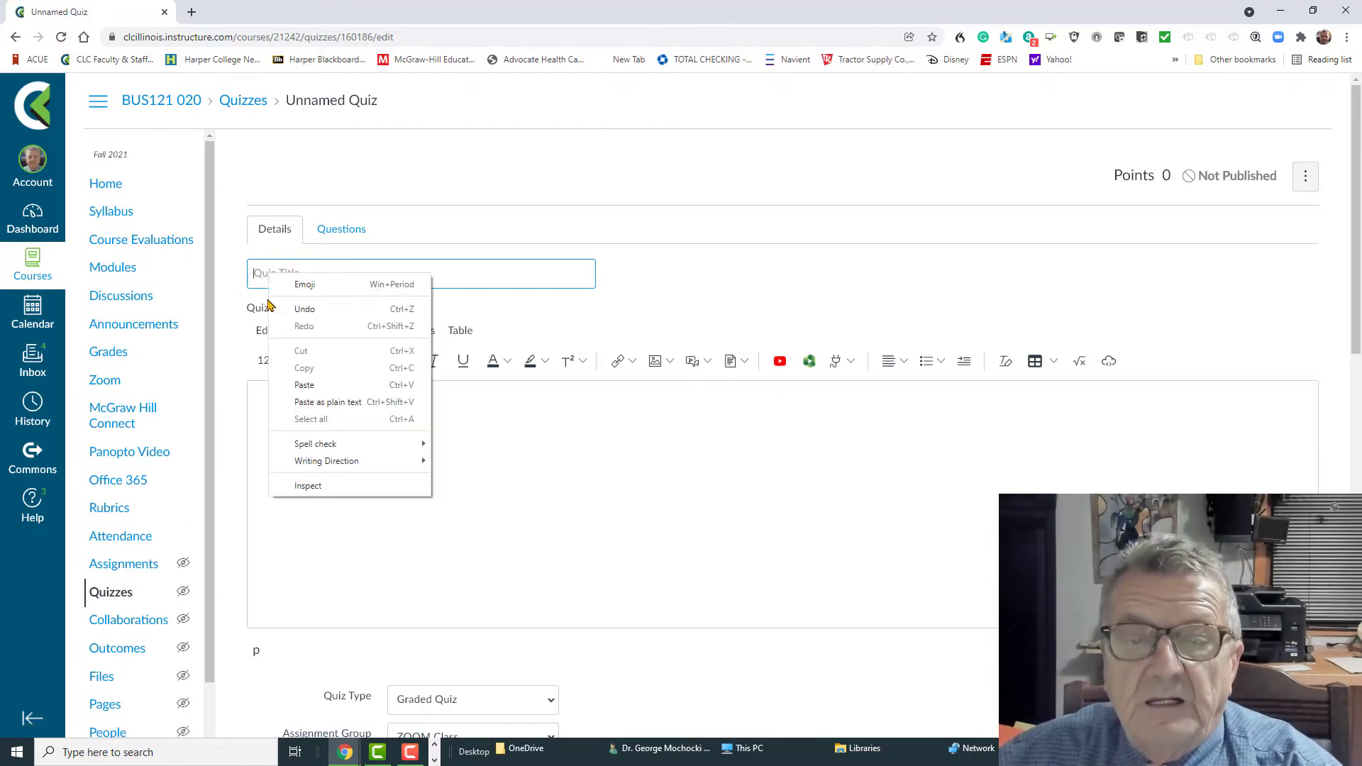
pyautogui.click(302, 386)
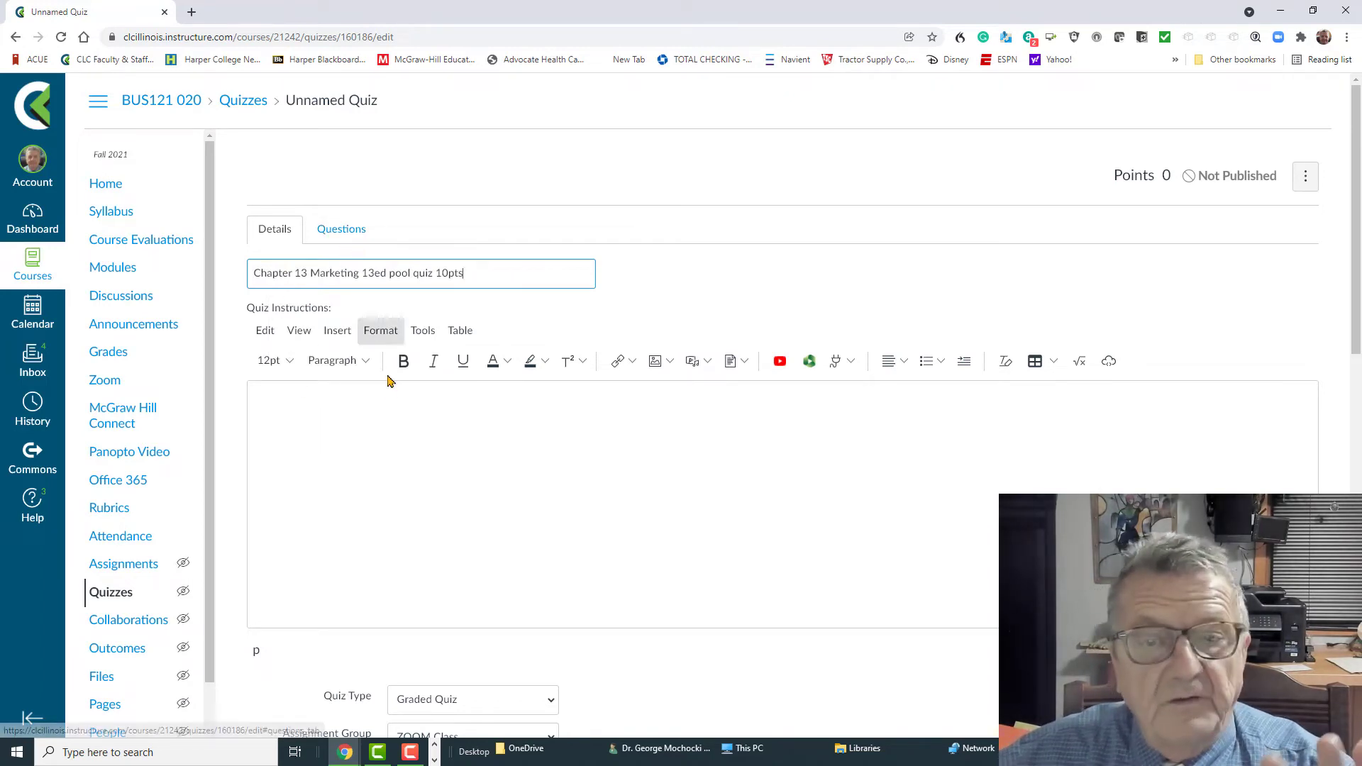
# Put the new graded quiz into the Quizzes assignment group
pyautogui.scroll(-5, 424, 432)
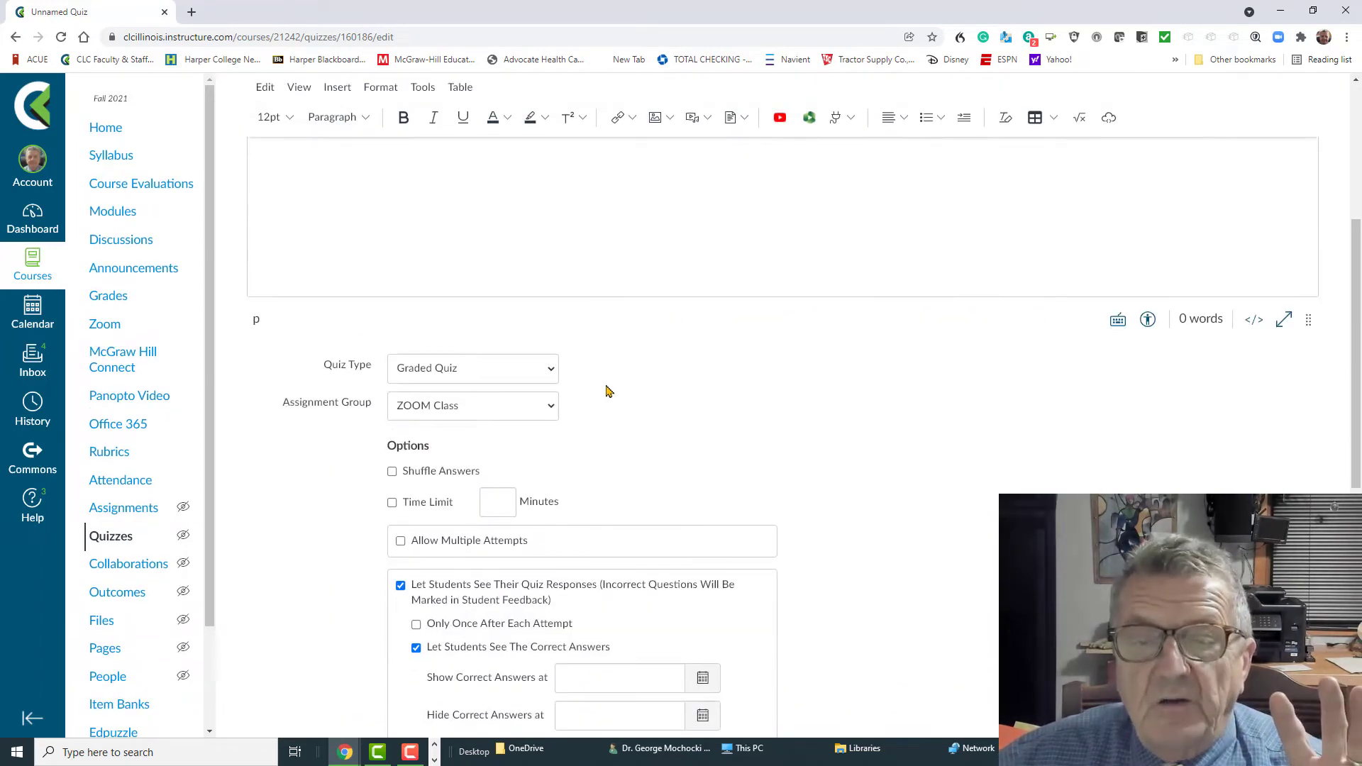
pyautogui.click(553, 408)
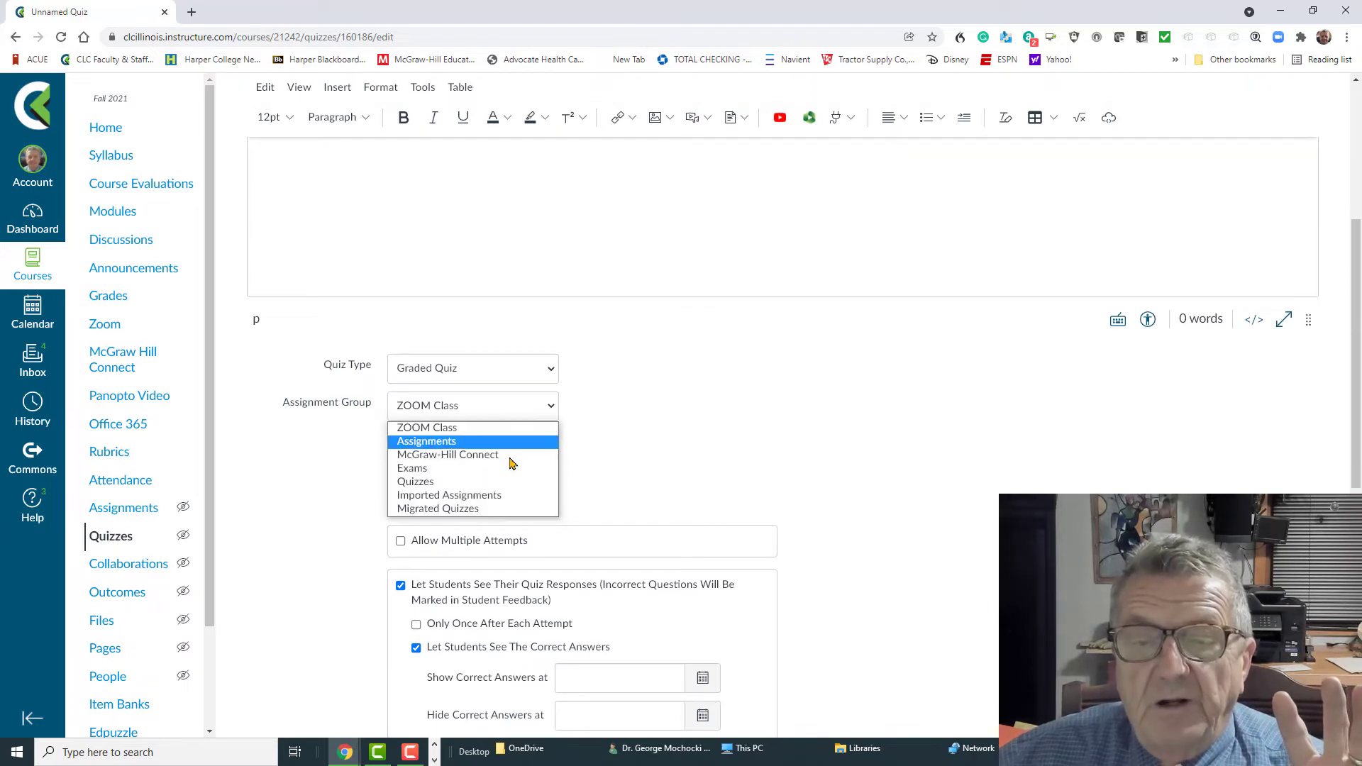
pyautogui.click(474, 483)
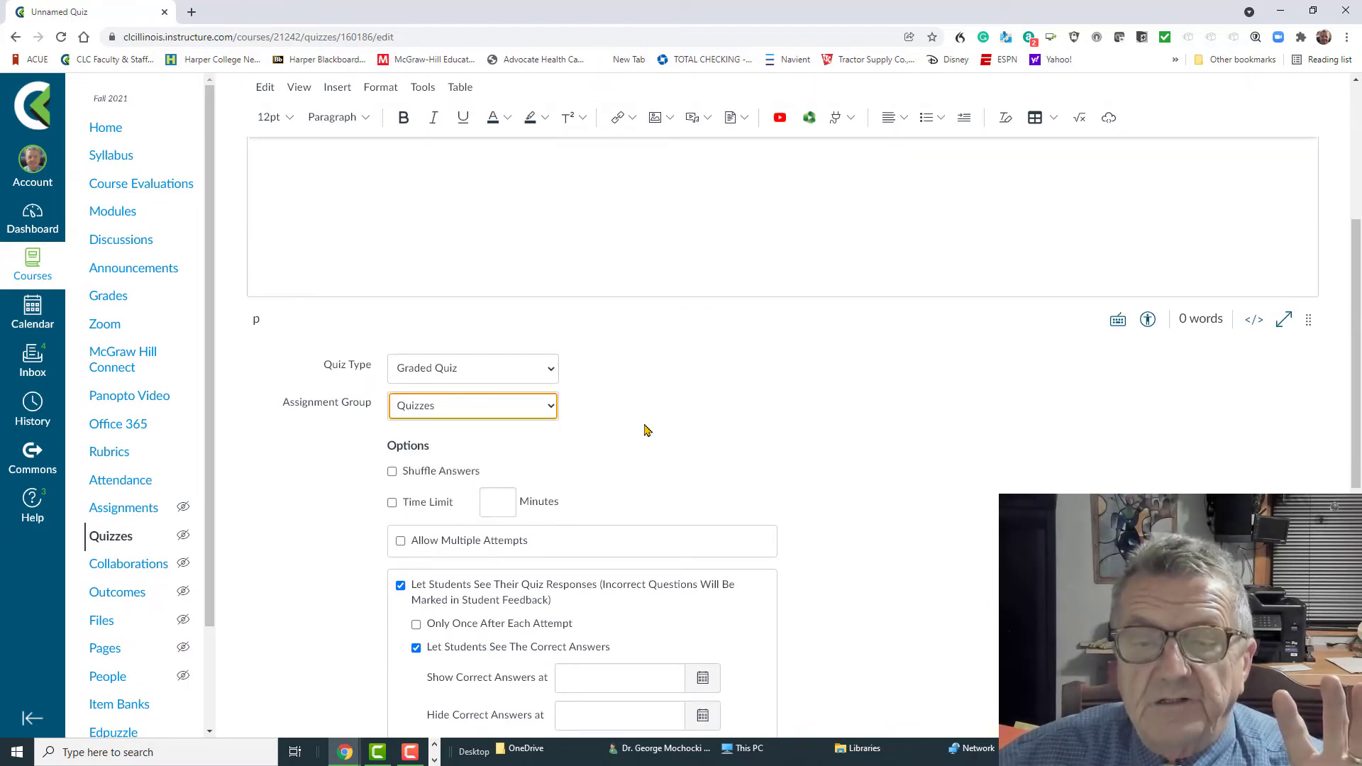
# Set the quiz's due date for everyone to November 7, 2021
pyautogui.scroll(-1, 646, 429)
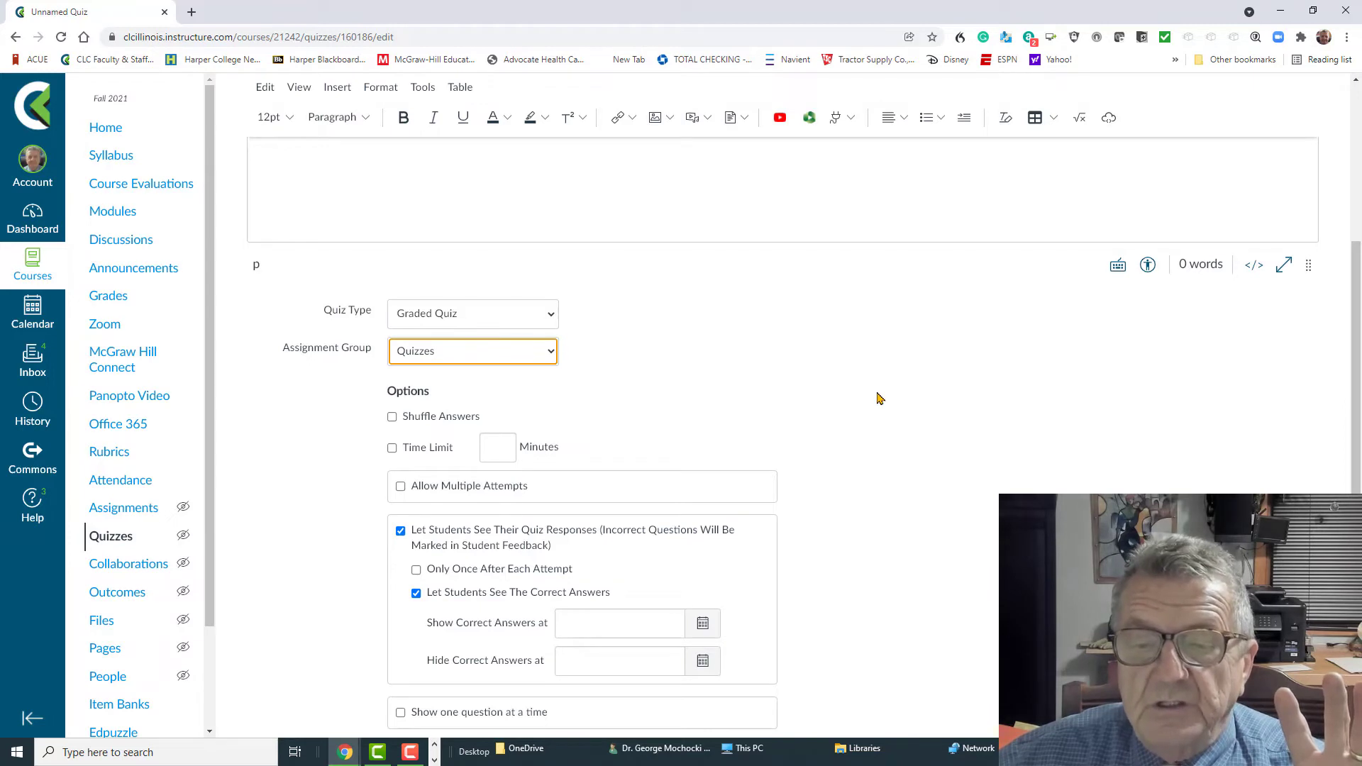
pyautogui.scroll(-6, 416, 575)
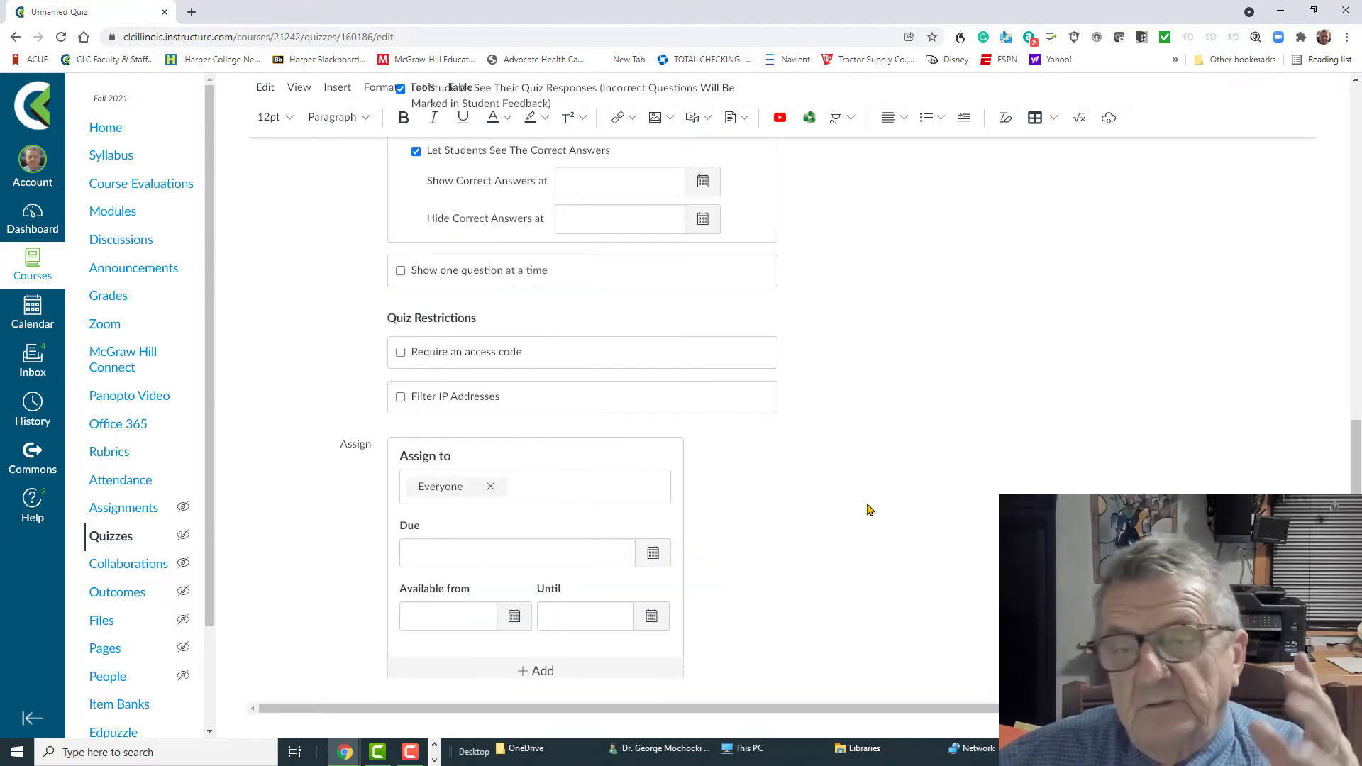
pyautogui.click(654, 554)
pyautogui.click(655, 557)
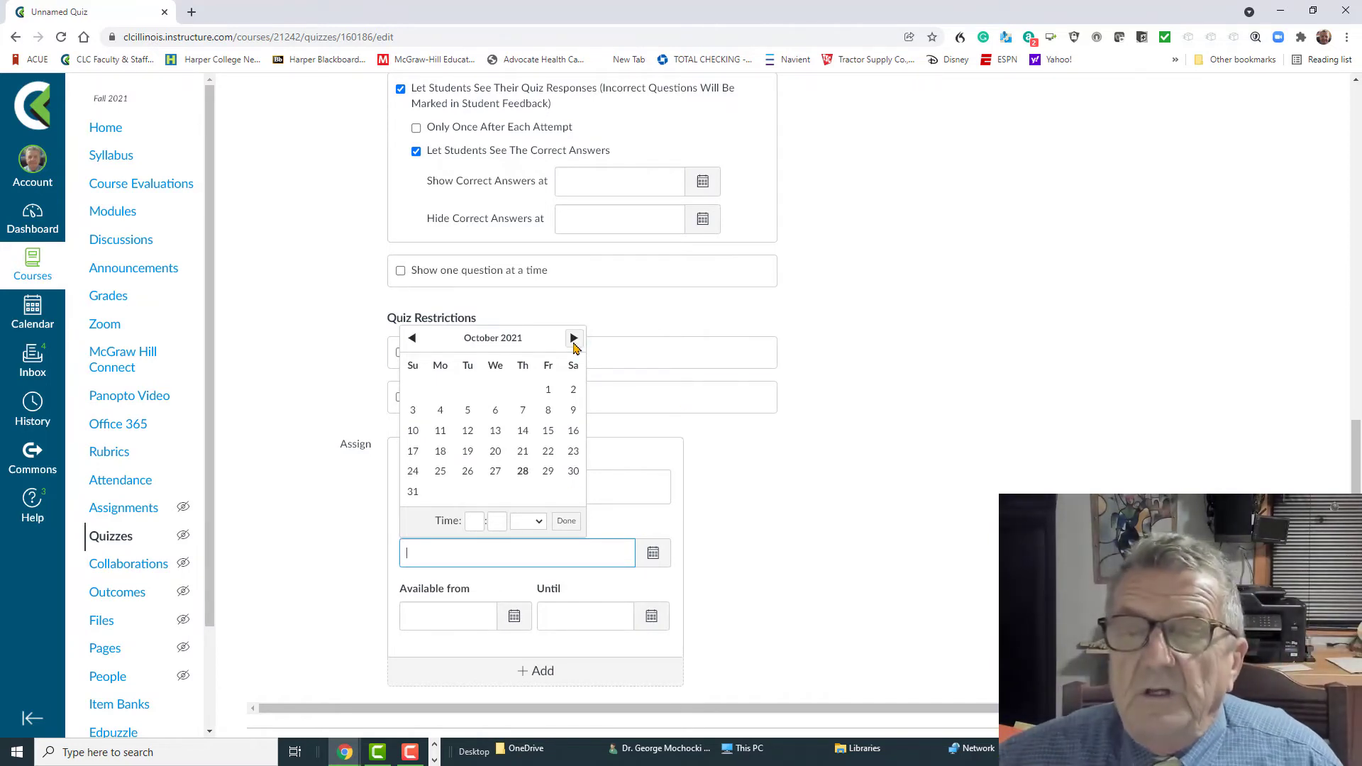
pyautogui.click(574, 340)
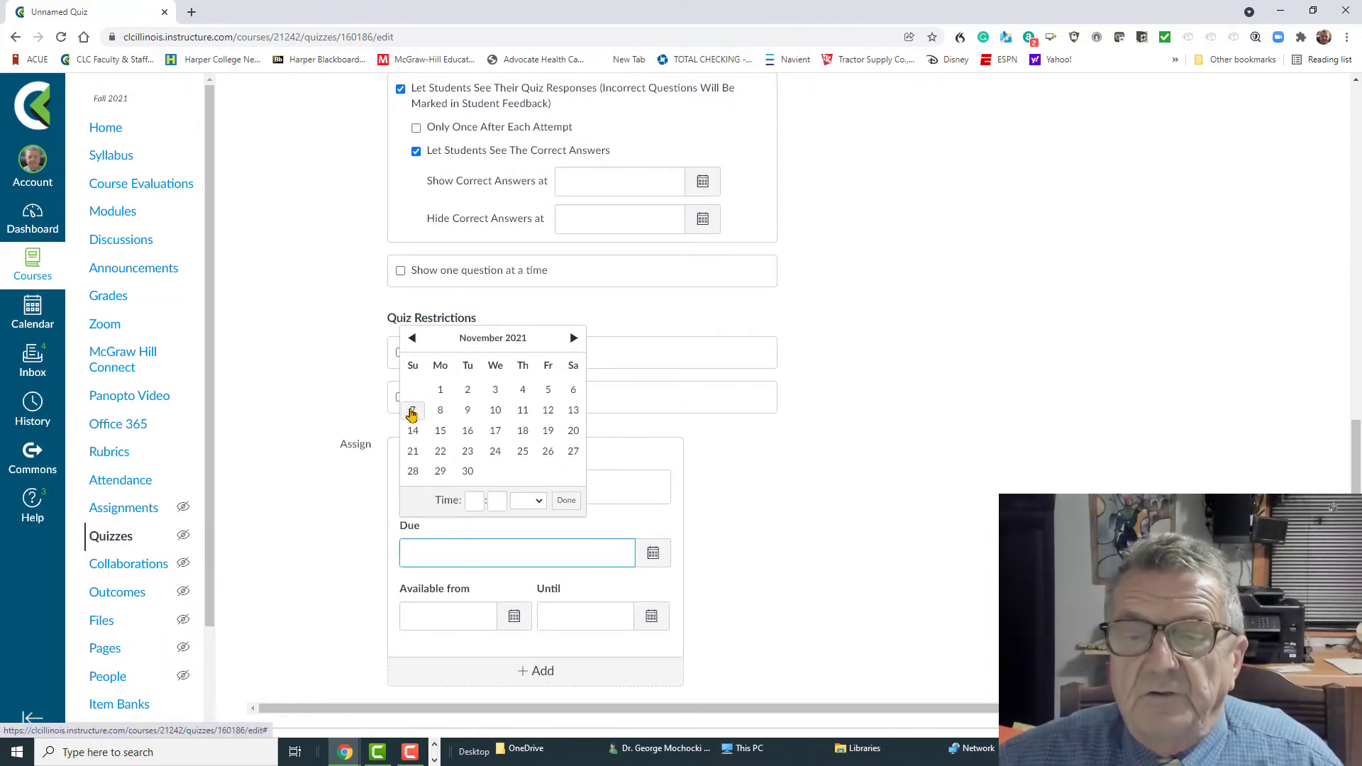
pyautogui.click(413, 412)
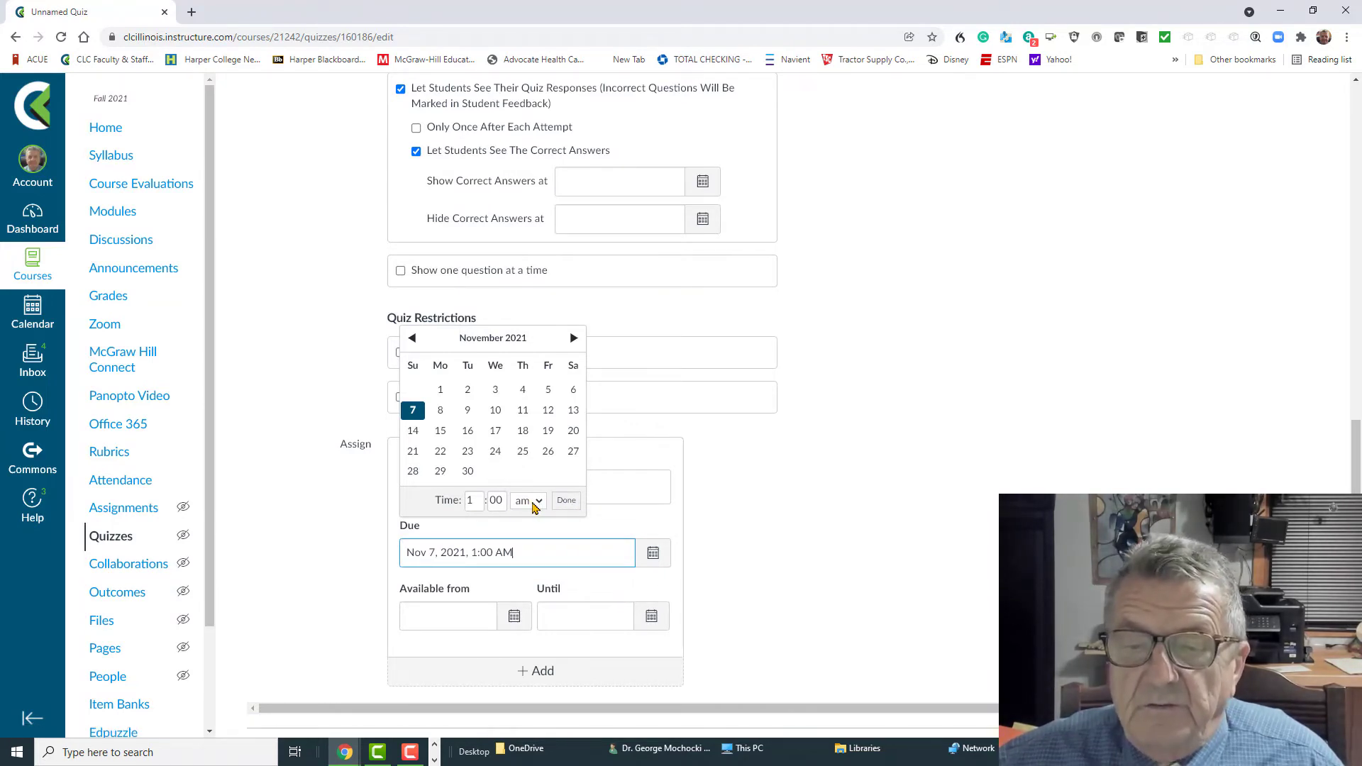
# Set the due time to 11:59 pm and apply it to the quiz's due date
pyautogui.click(482, 501)
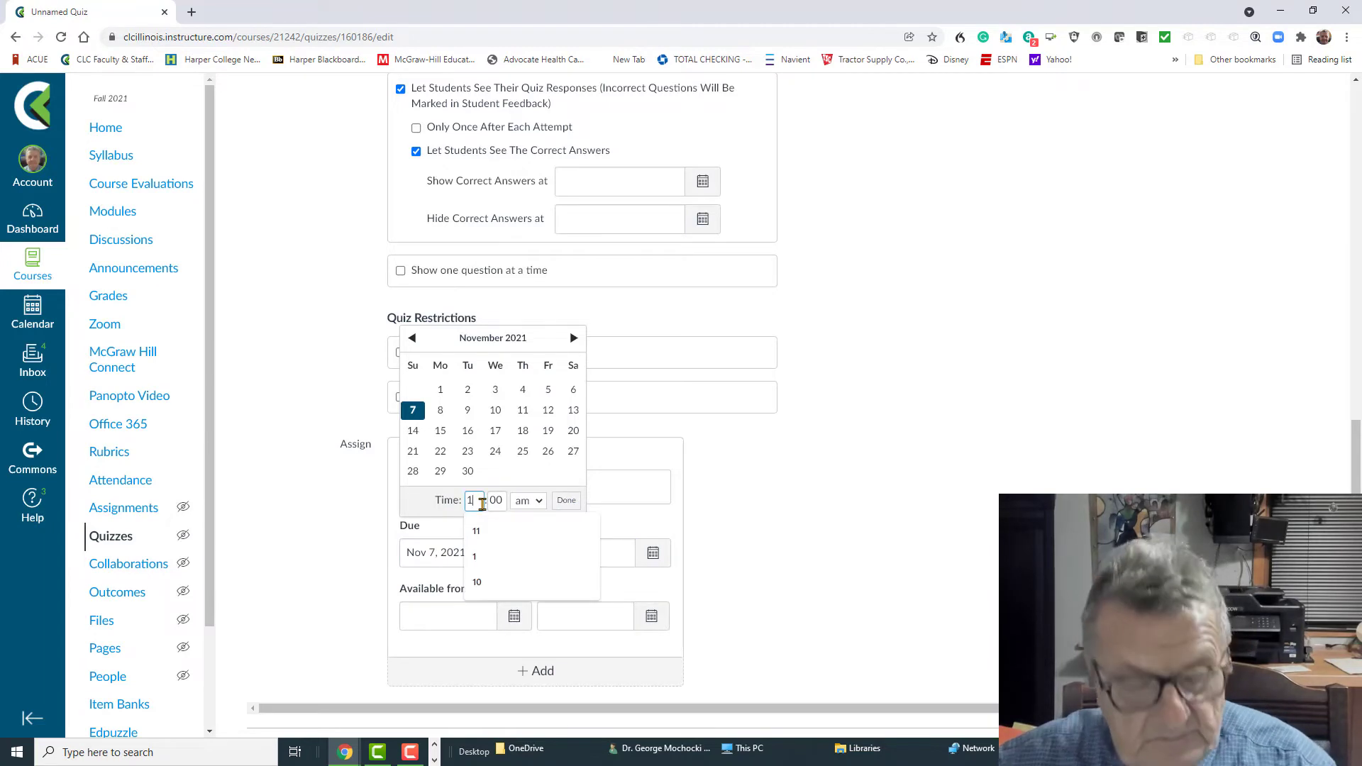
pyautogui.write('1')
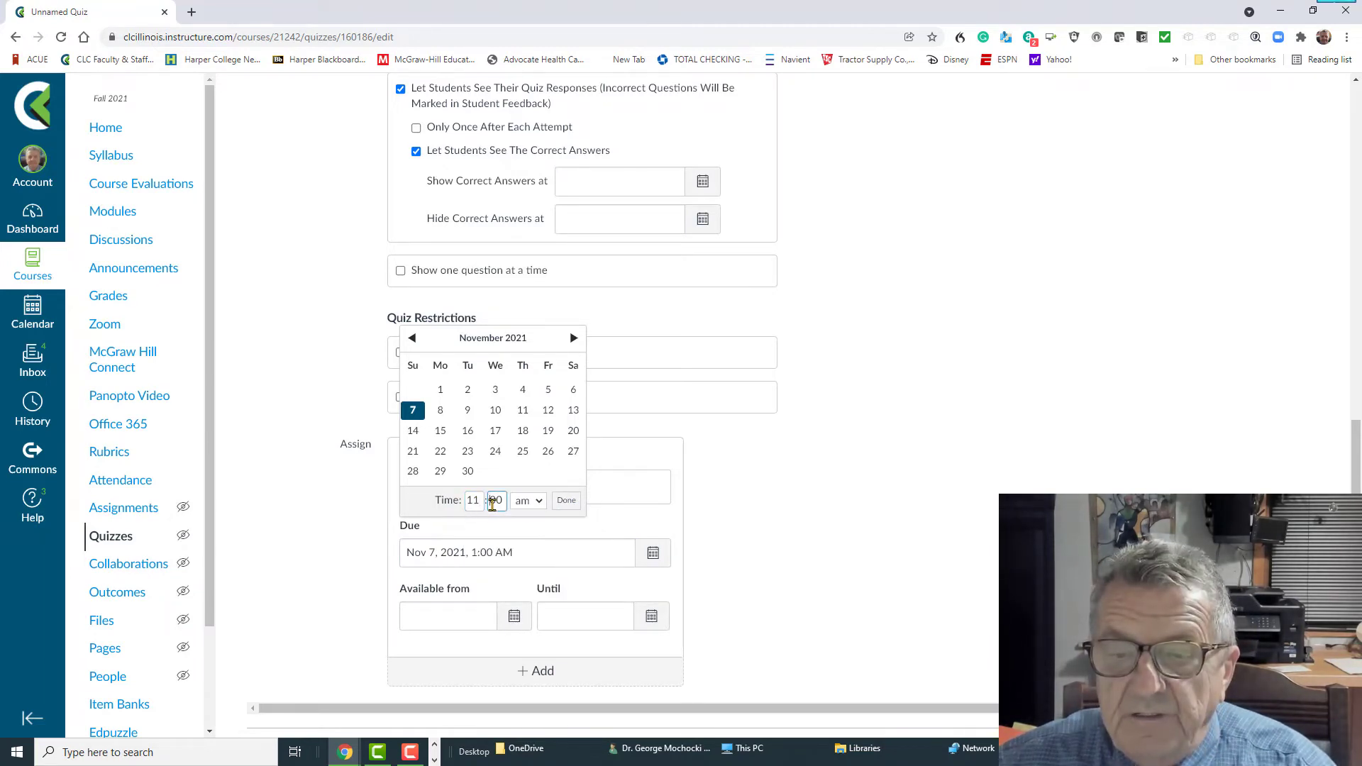
pyautogui.doubleClick(499, 503)
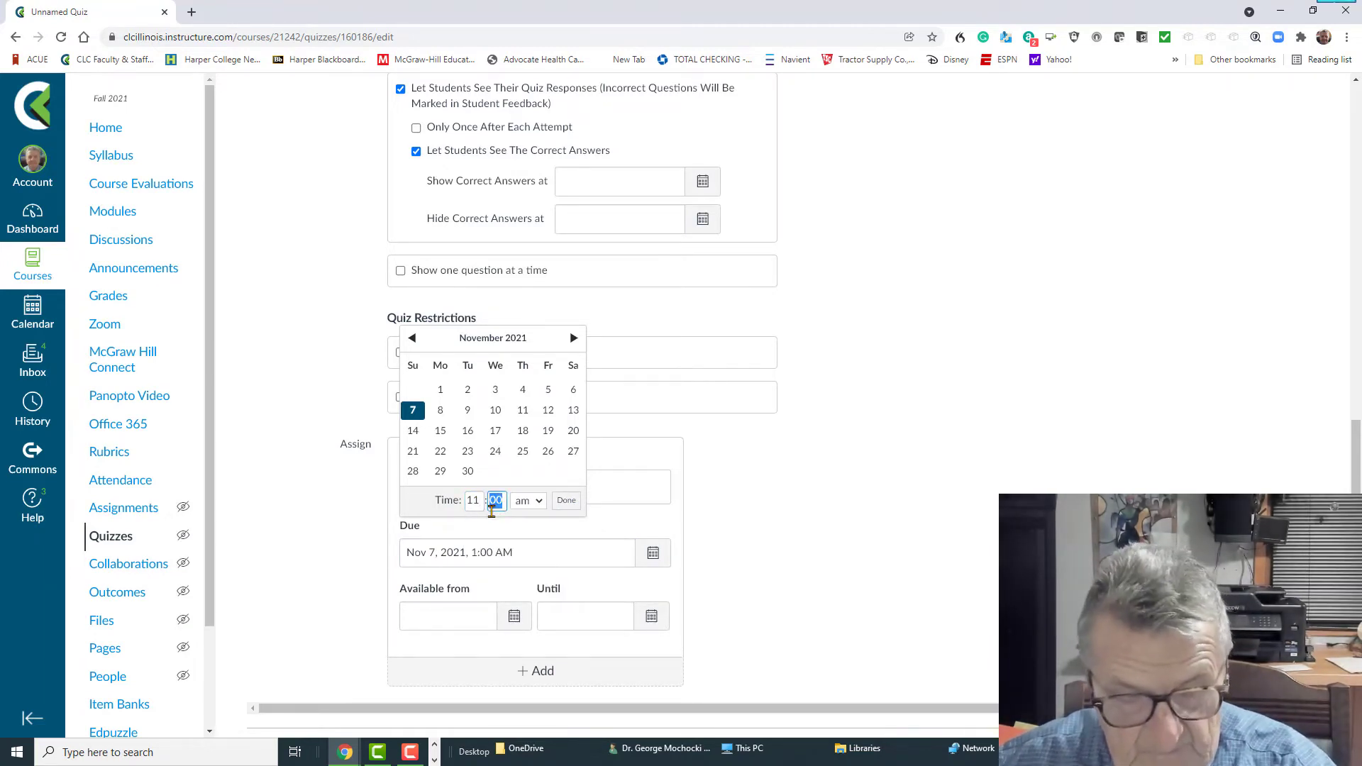
pyautogui.write('59')
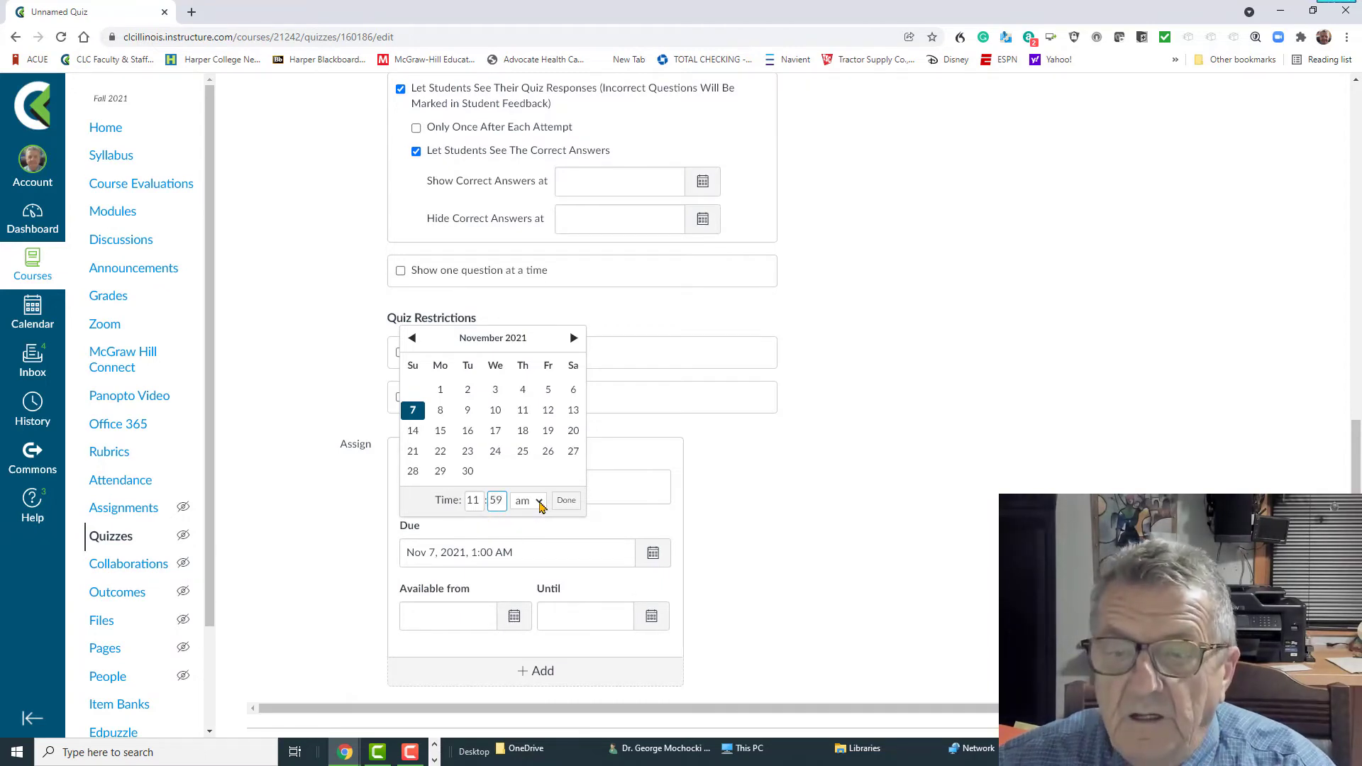
pyautogui.click(528, 500)
pyautogui.click(531, 540)
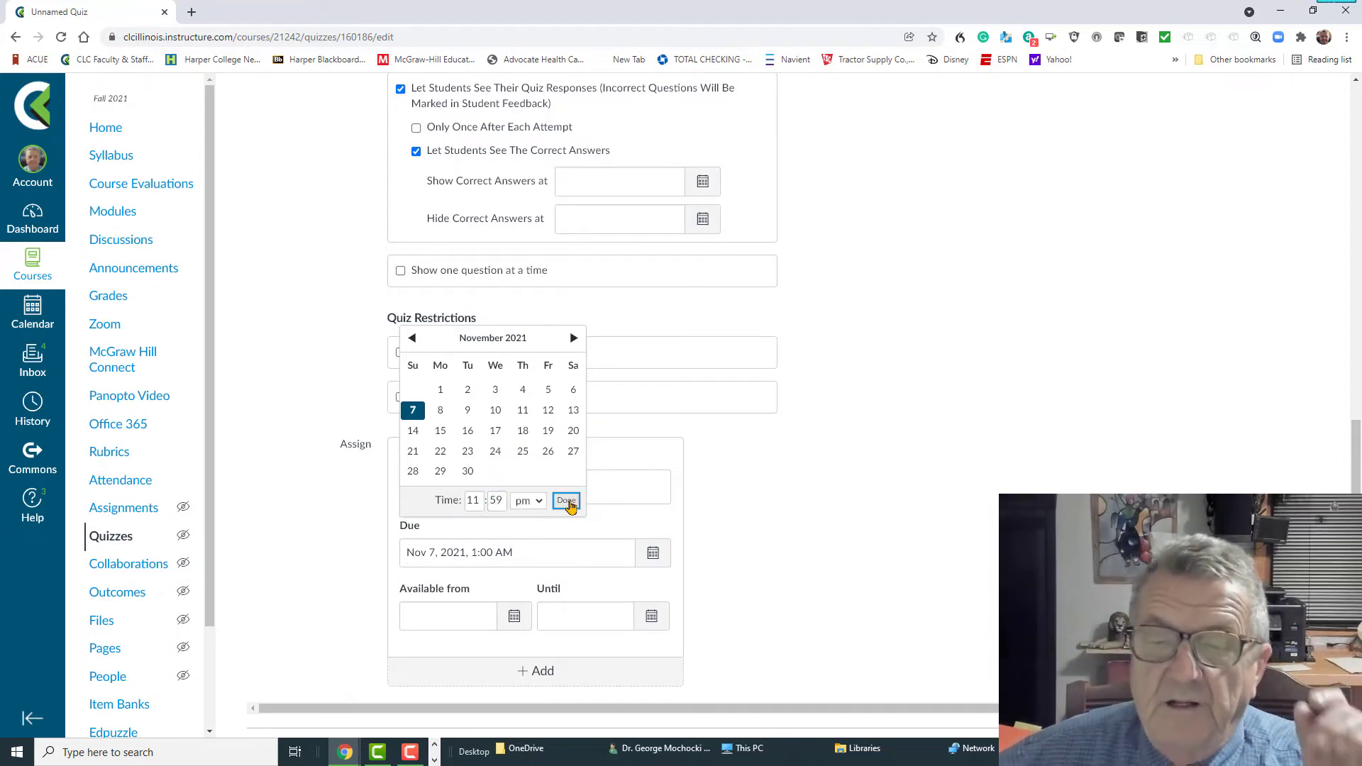
pyautogui.click(566, 500)
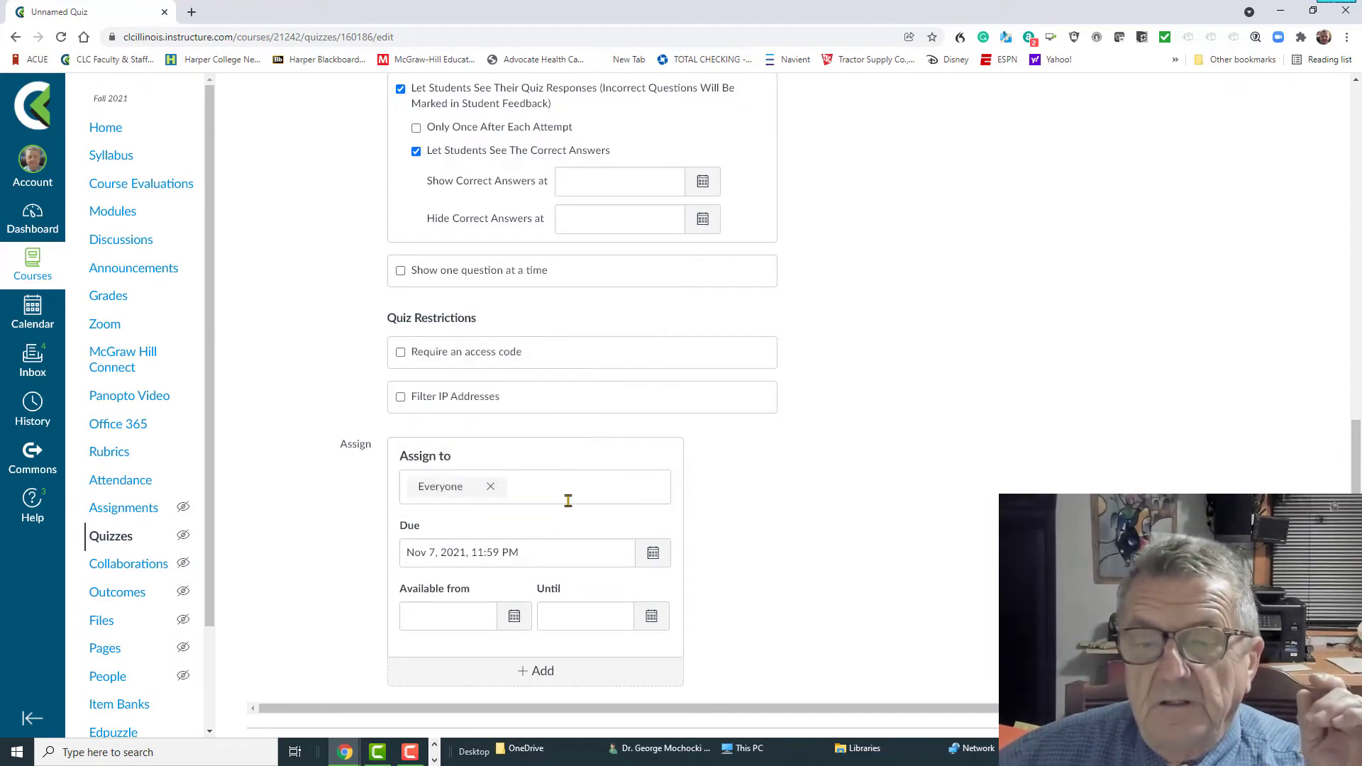
# Make the quiz available from October 28, 2021 and choose November 7, 2021 as its until date
pyautogui.click(515, 617)
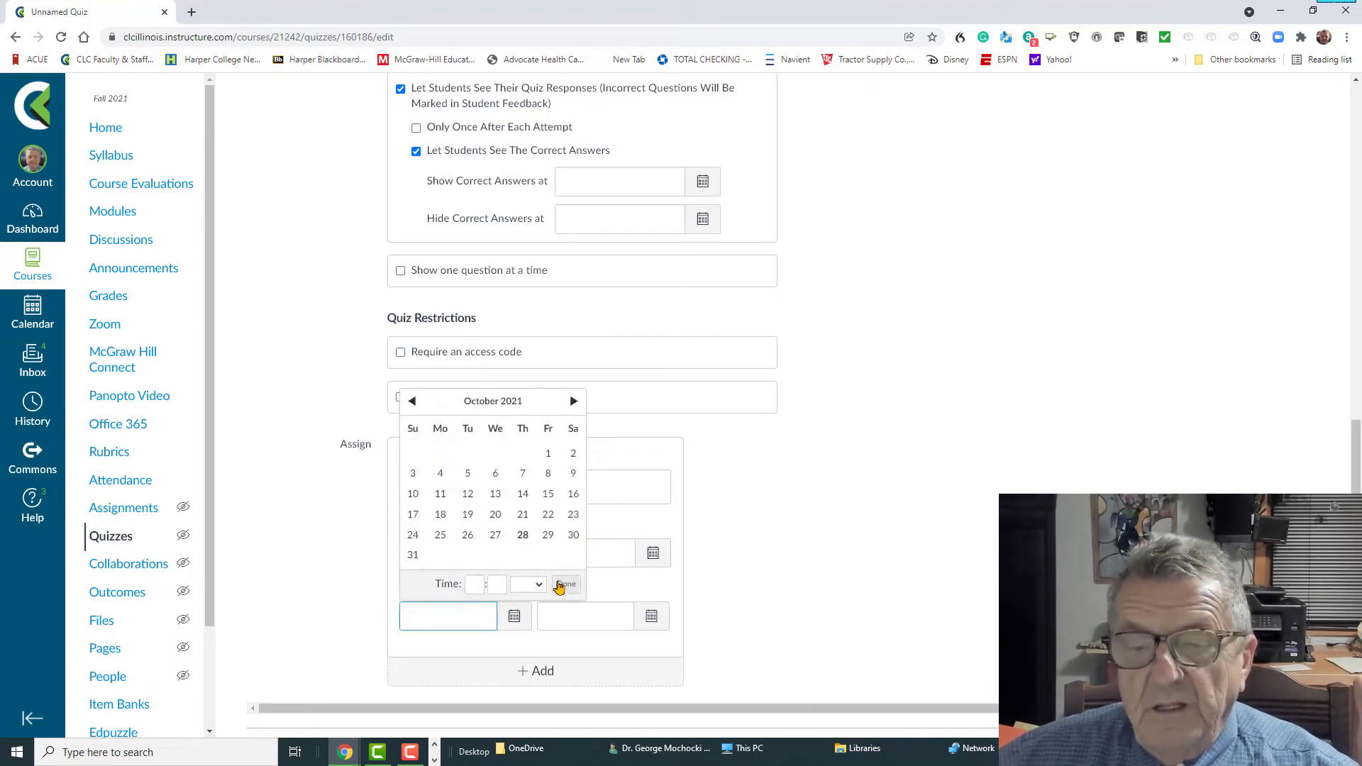
pyautogui.click(565, 585)
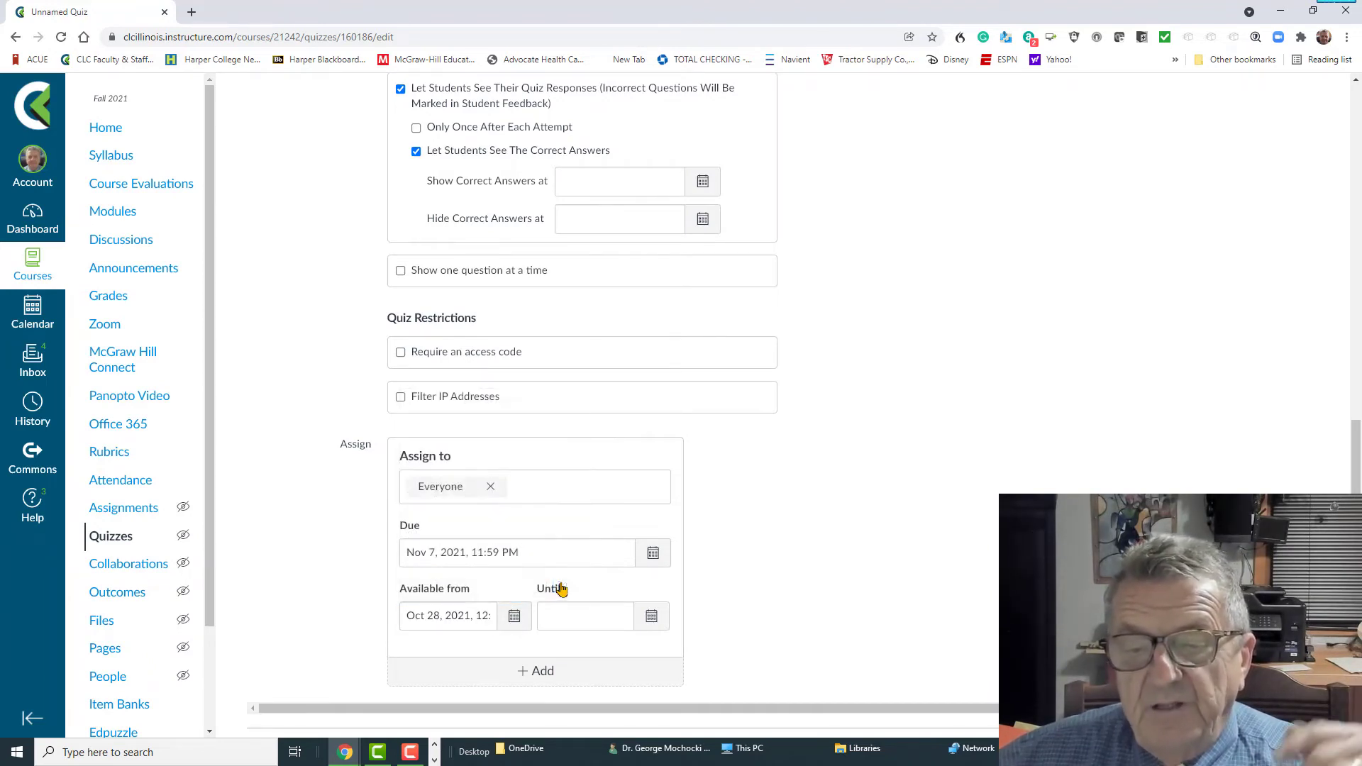
pyautogui.click(649, 628)
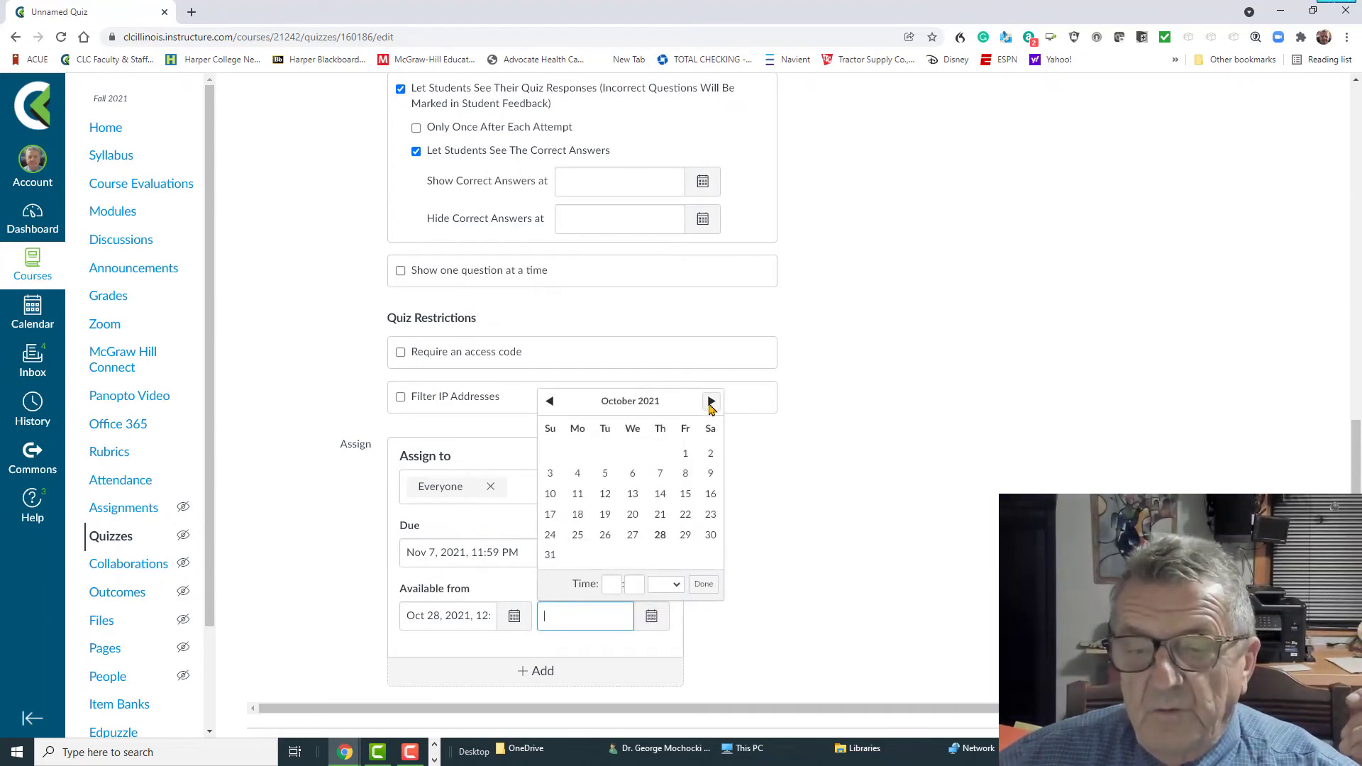
pyautogui.click(711, 402)
pyautogui.click(550, 473)
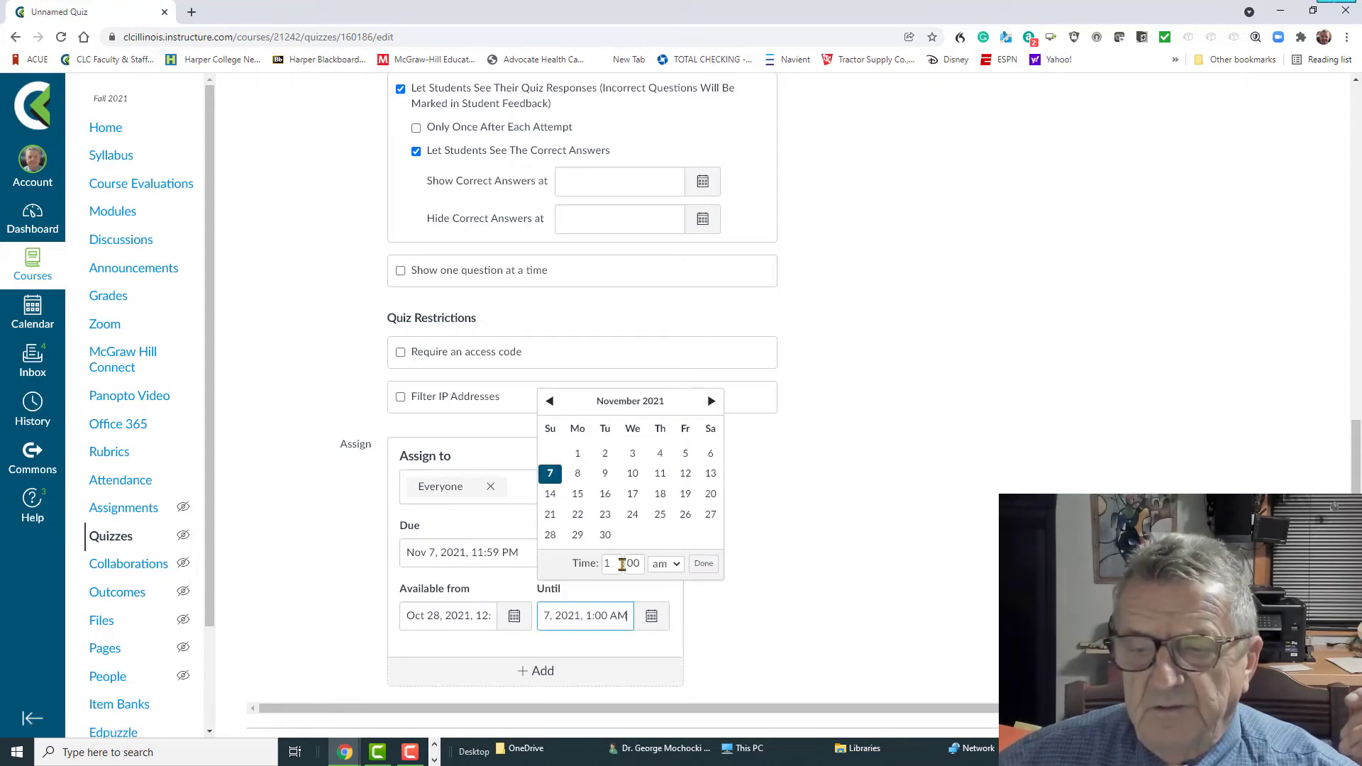
# Set the time of the quiz's until date to 11:59 pm and apply it
pyautogui.click(622, 565)
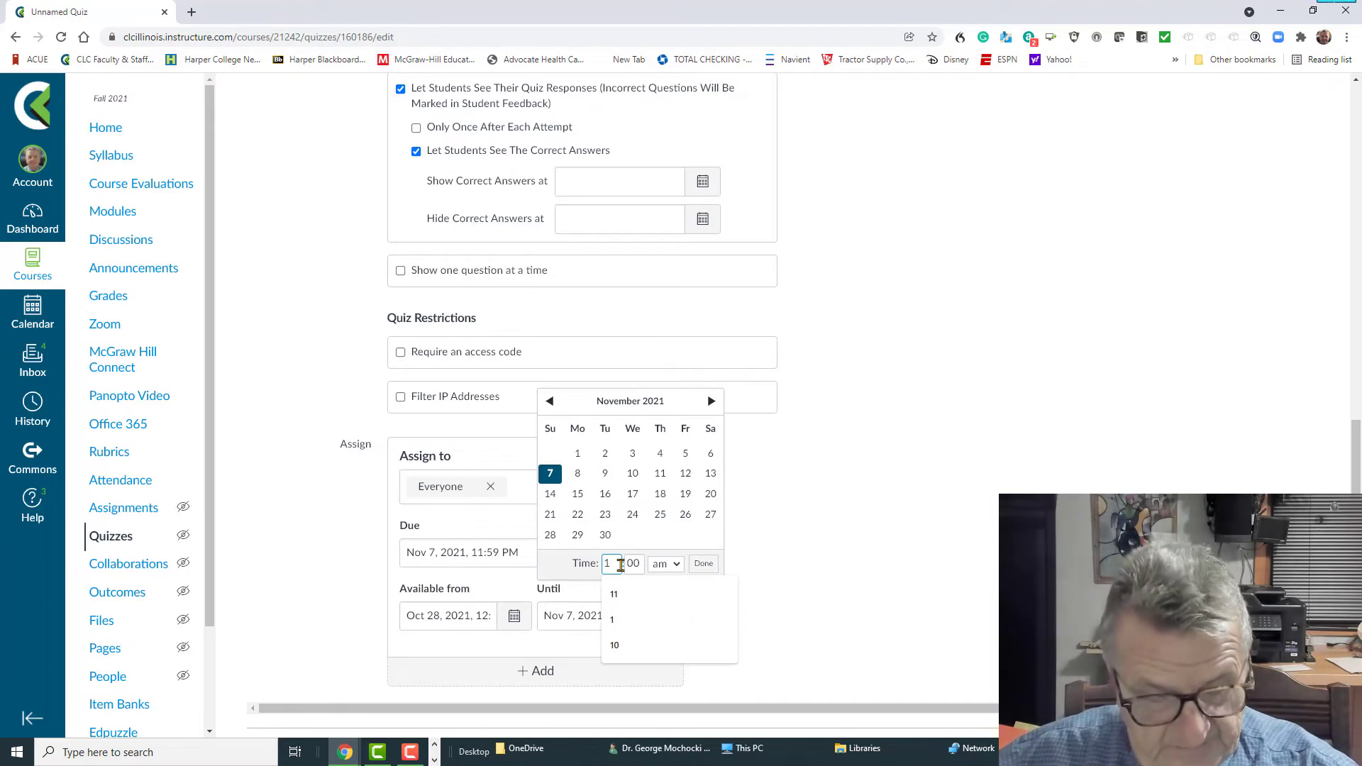
pyautogui.write('1')
pyautogui.doubleClick(640, 565)
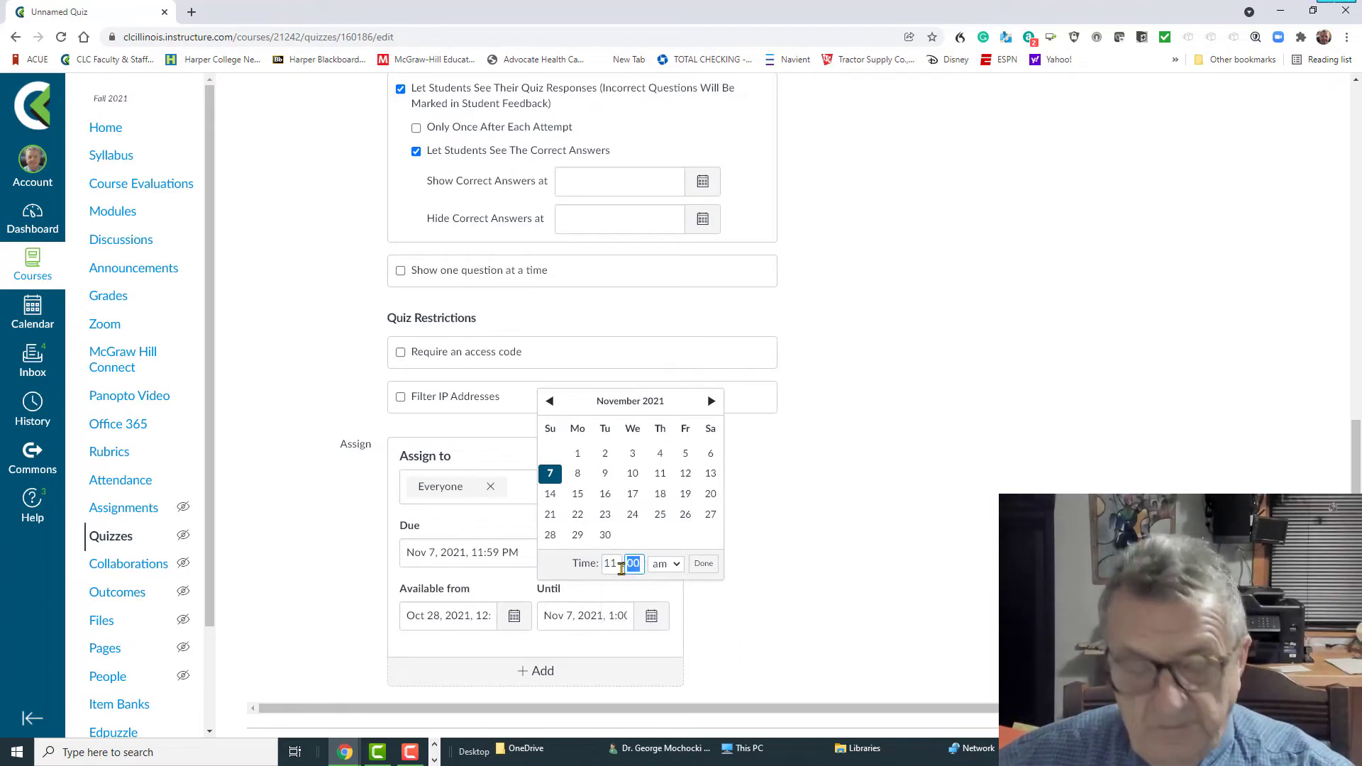
pyautogui.write('59')
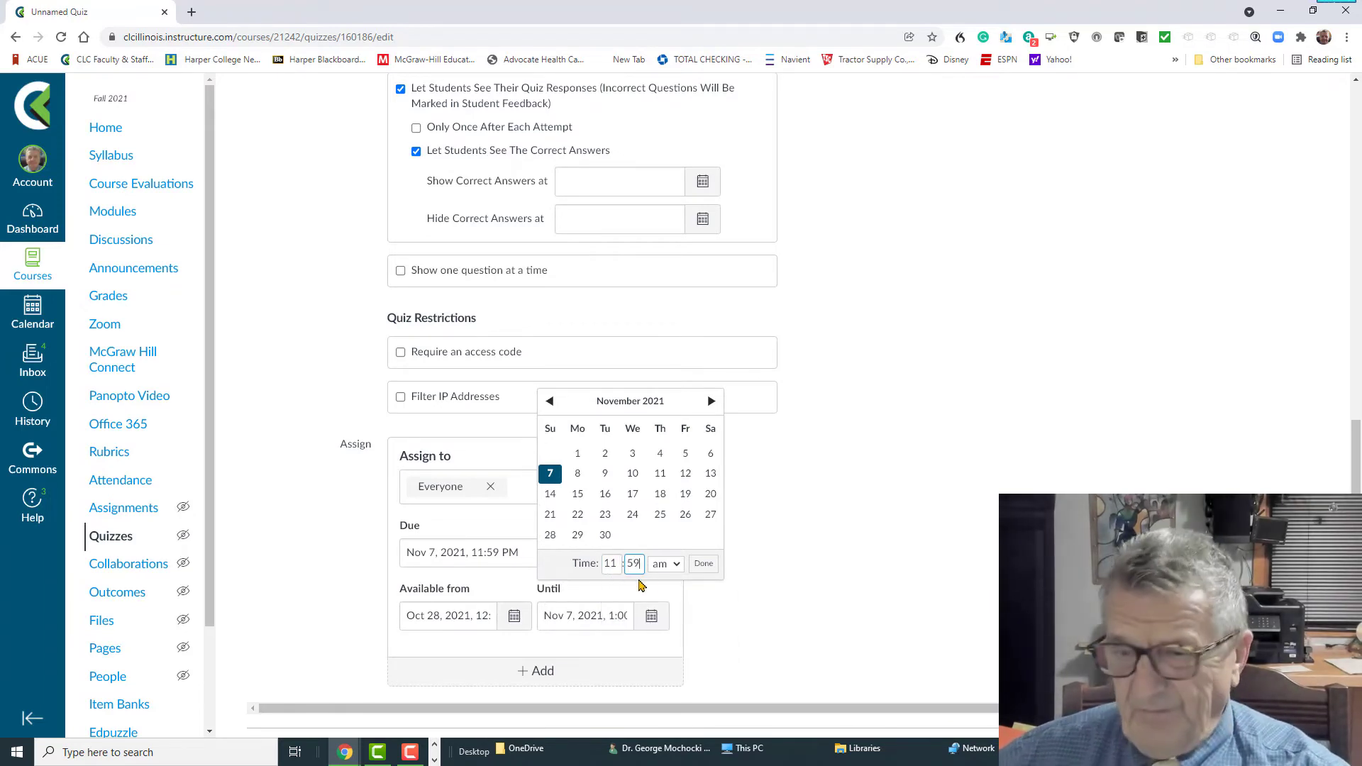
pyautogui.click(676, 566)
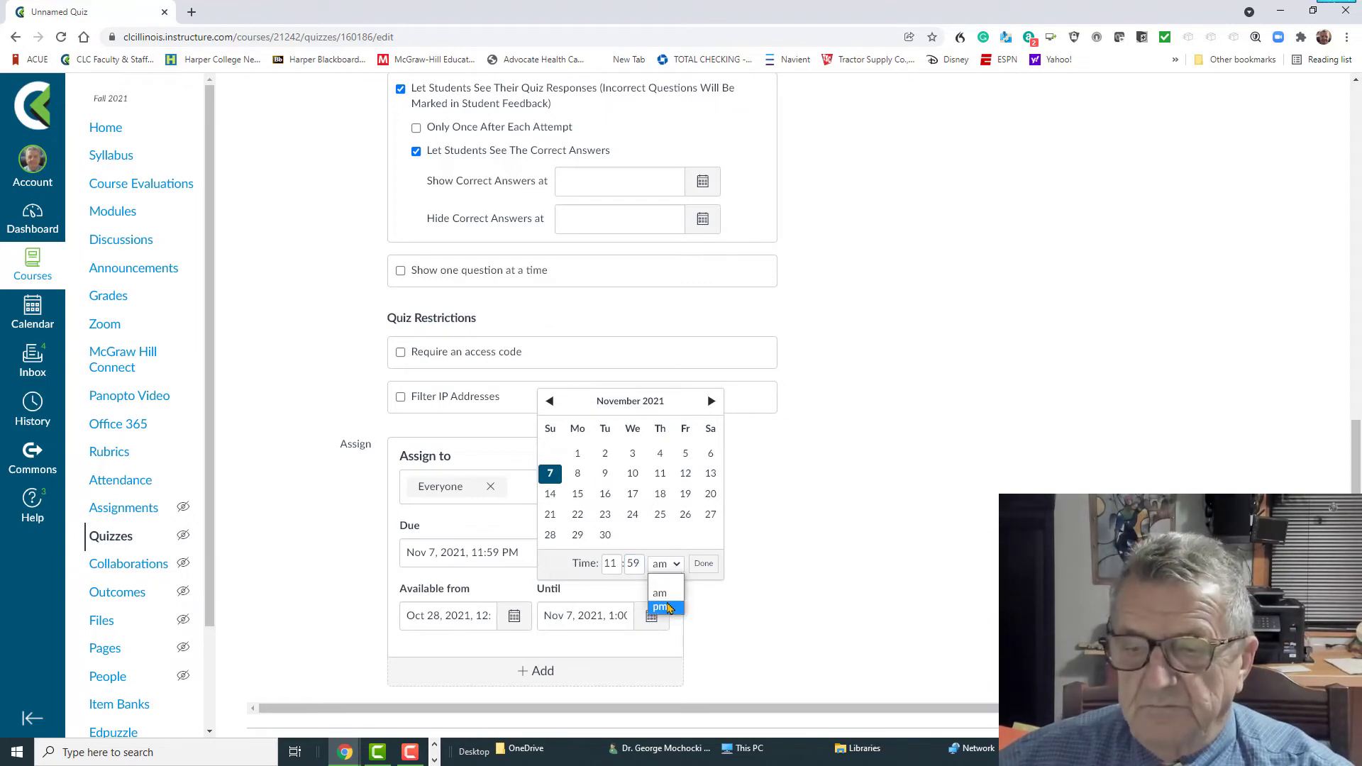
pyautogui.click(664, 606)
pyautogui.click(702, 565)
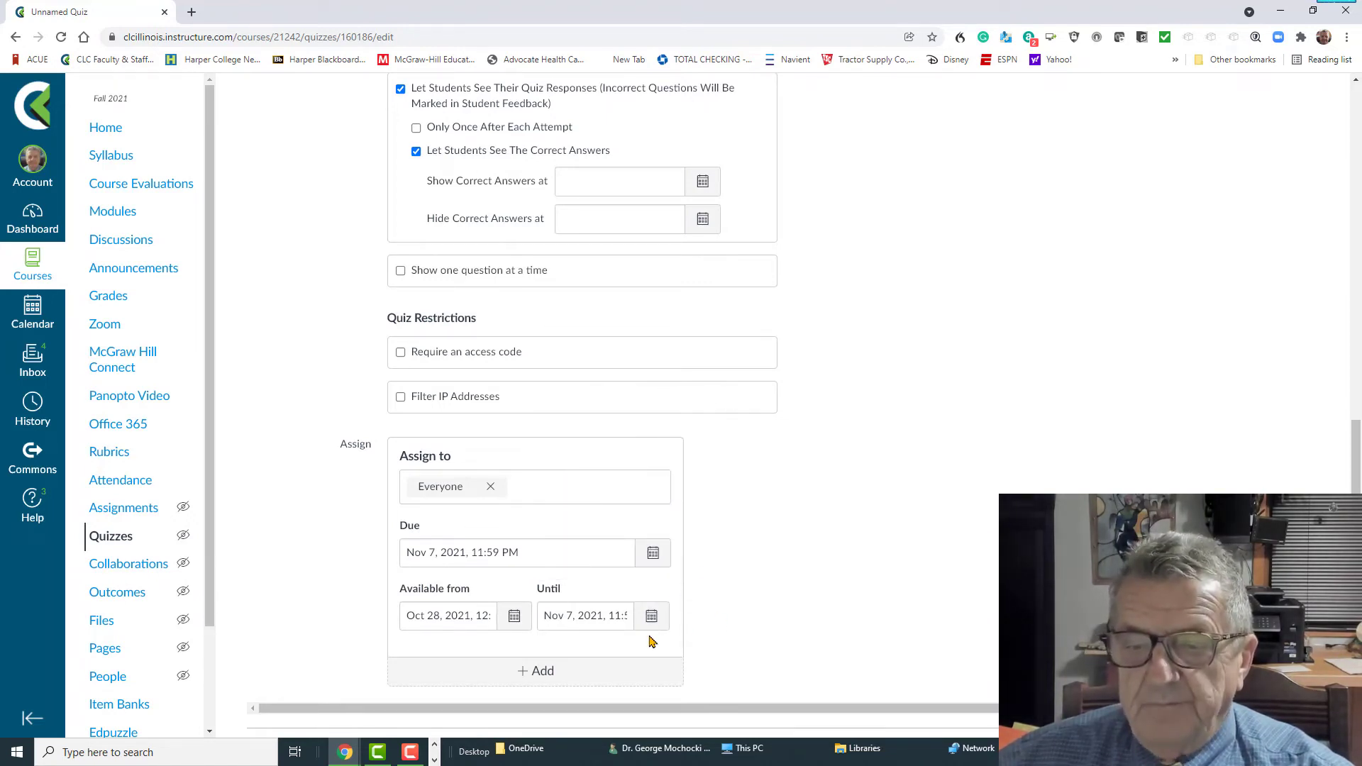
# Review the quiz options and set the quiz to show one question at a time
pyautogui.scroll(-1, 994, 595)
pyautogui.scroll(3, 809, 507)
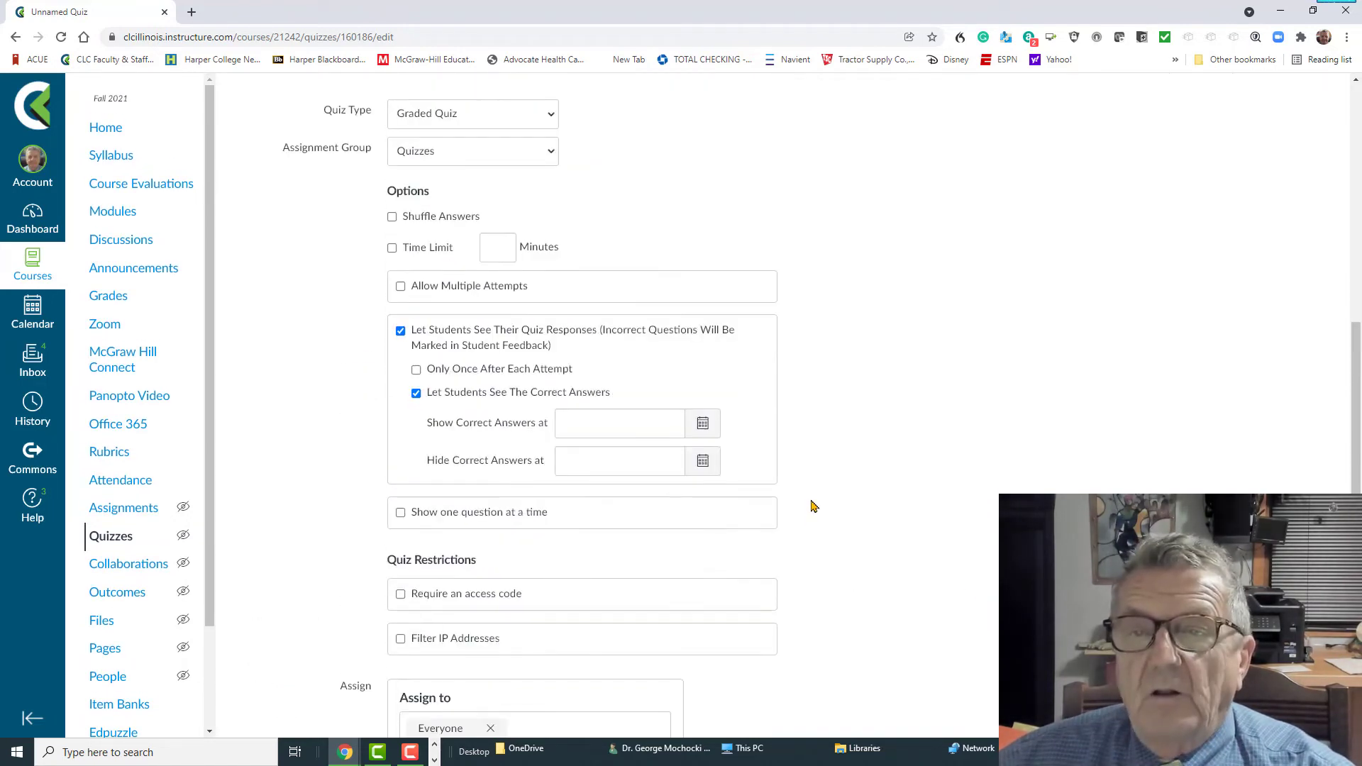
pyautogui.scroll(-3, 823, 507)
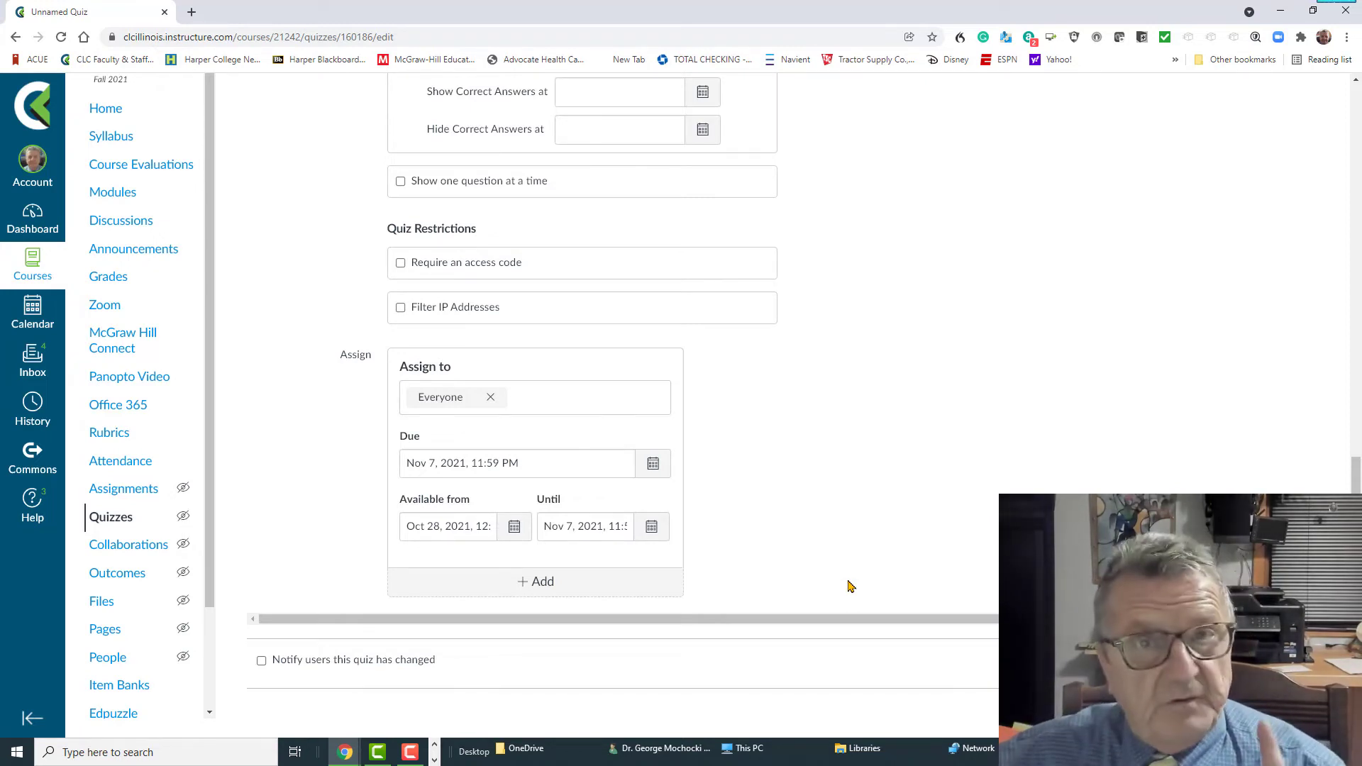
pyautogui.scroll(1, 897, 468)
pyautogui.scroll(-1, 882, 461)
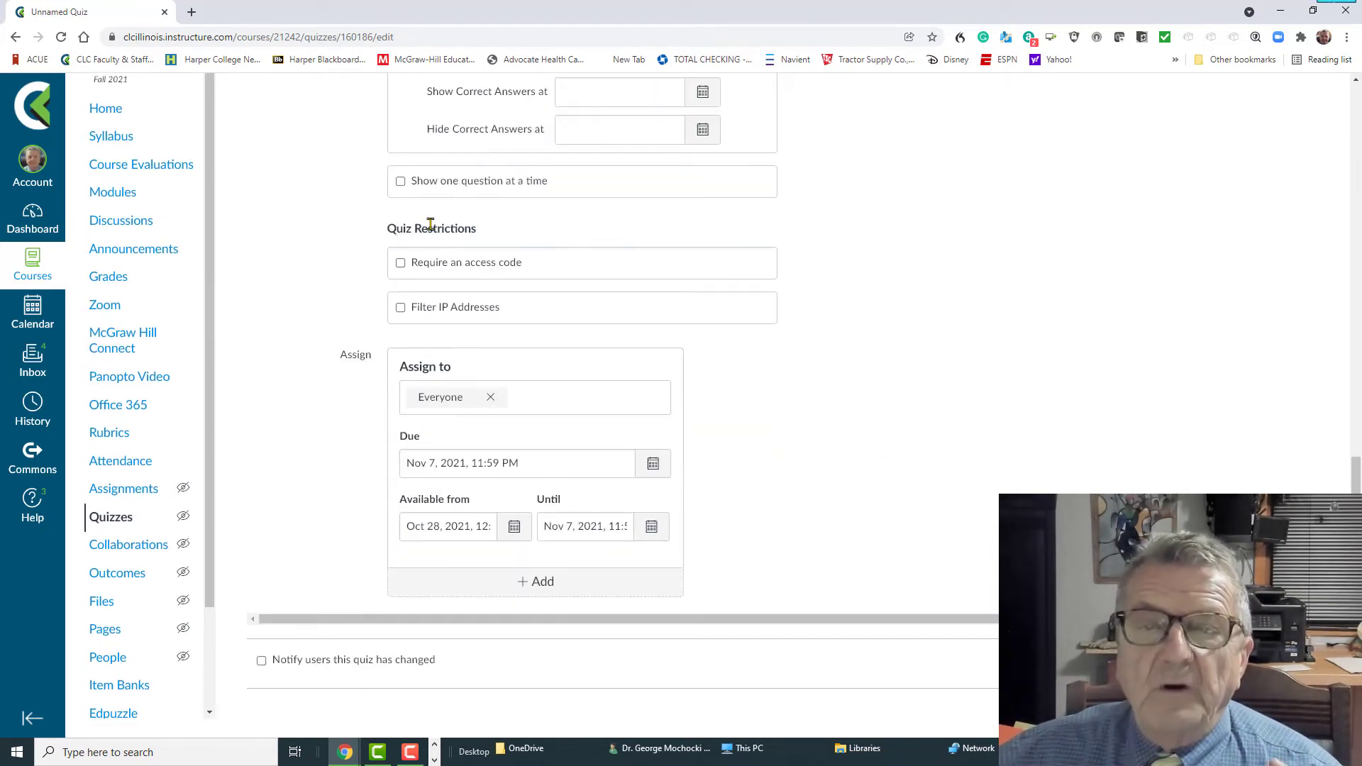
pyautogui.click(400, 181)
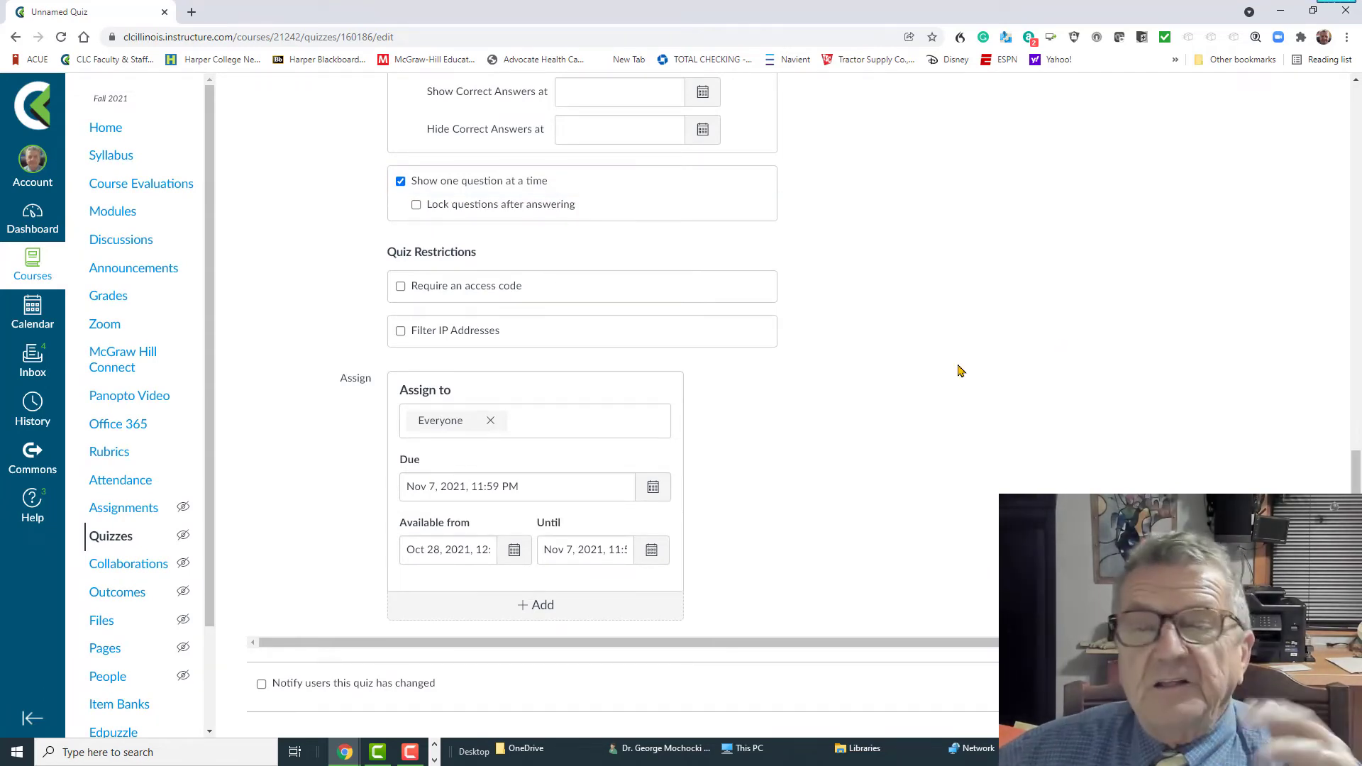
# Start a new question group among the quiz's questions and name it Chapter 13 Marketing 13ed pool quiz 10pts
pyautogui.scroll(5, 959, 371)
pyautogui.scroll(2, 960, 370)
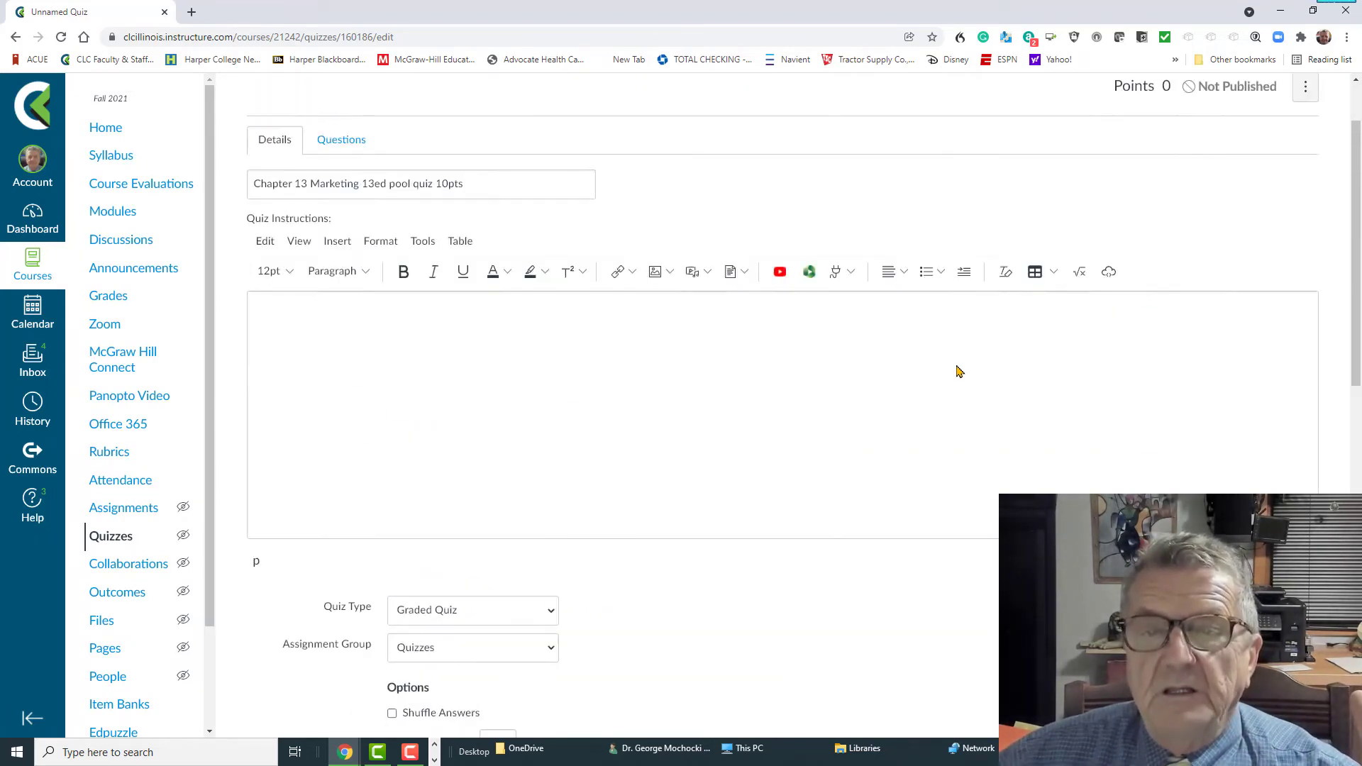
pyautogui.scroll(1, 955, 371)
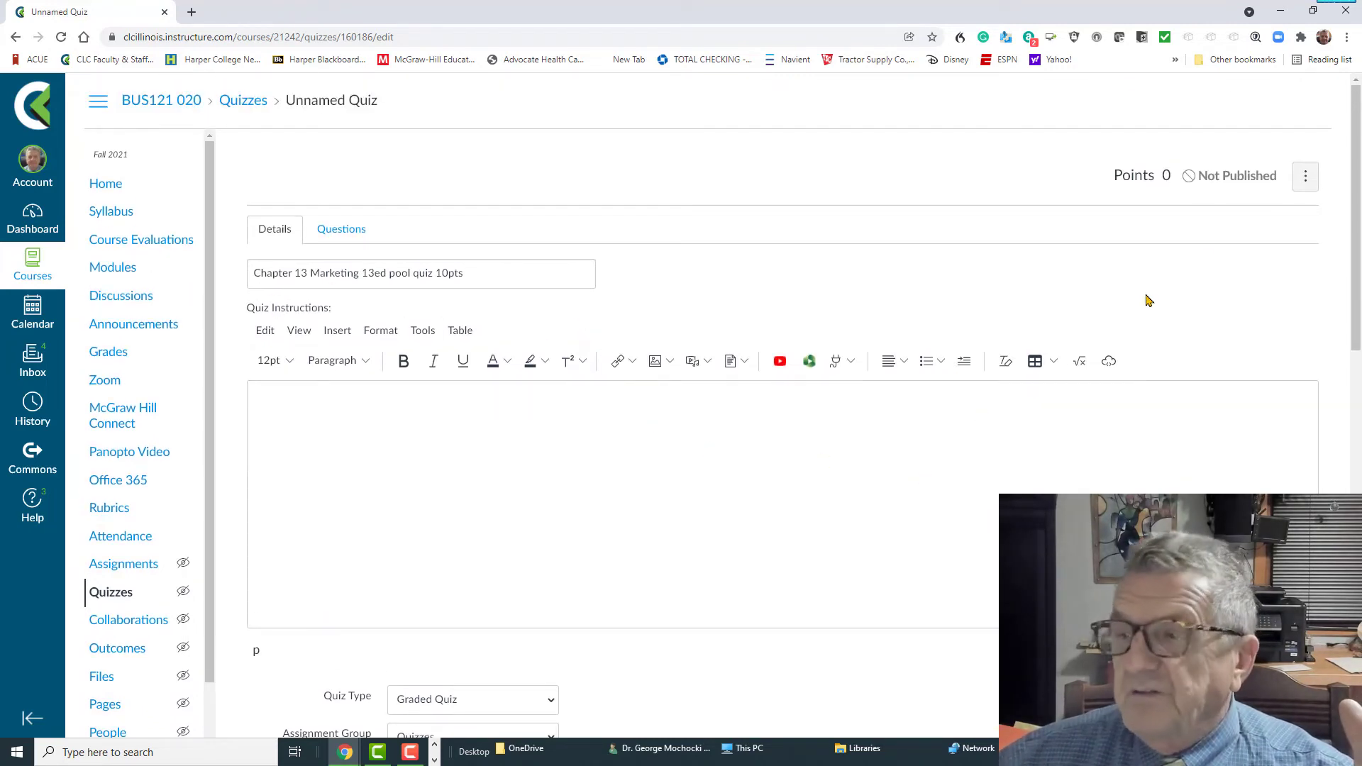
pyautogui.click(330, 229)
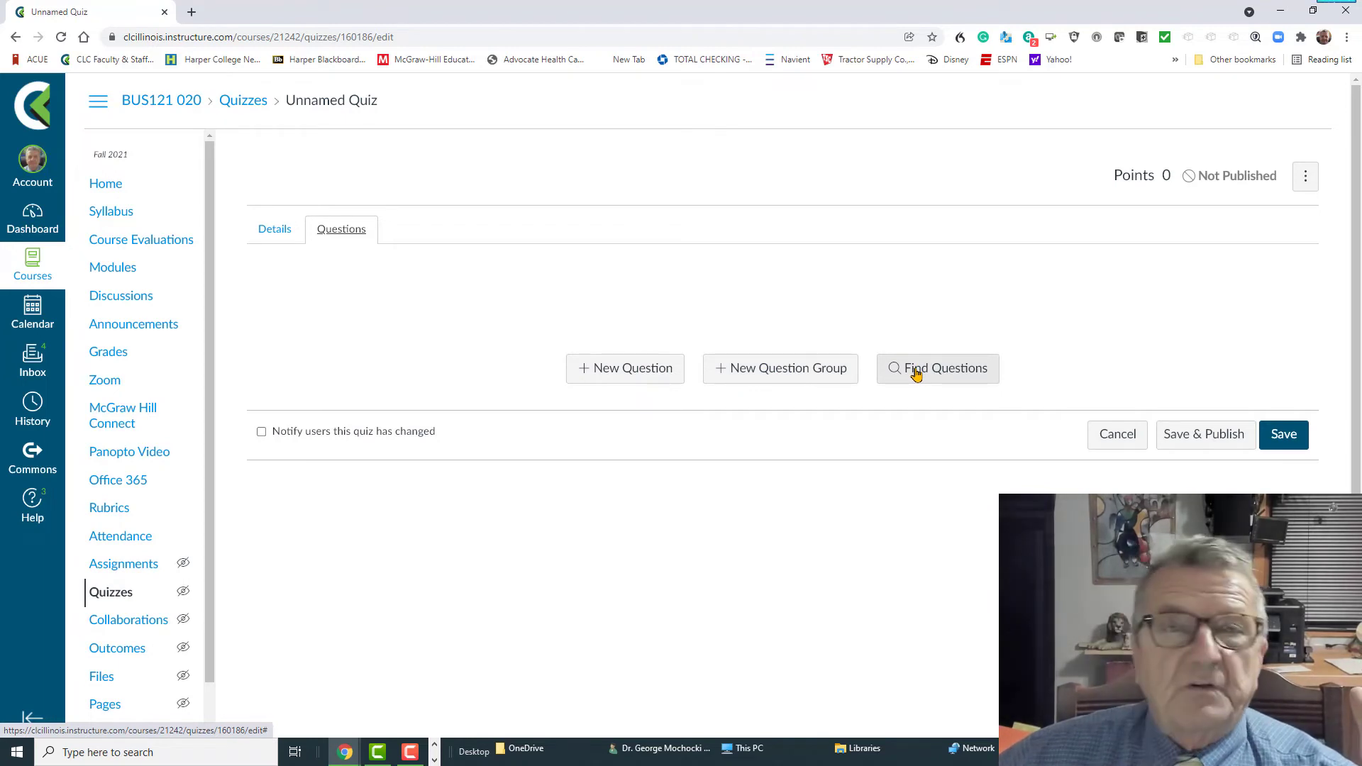
pyautogui.click(831, 376)
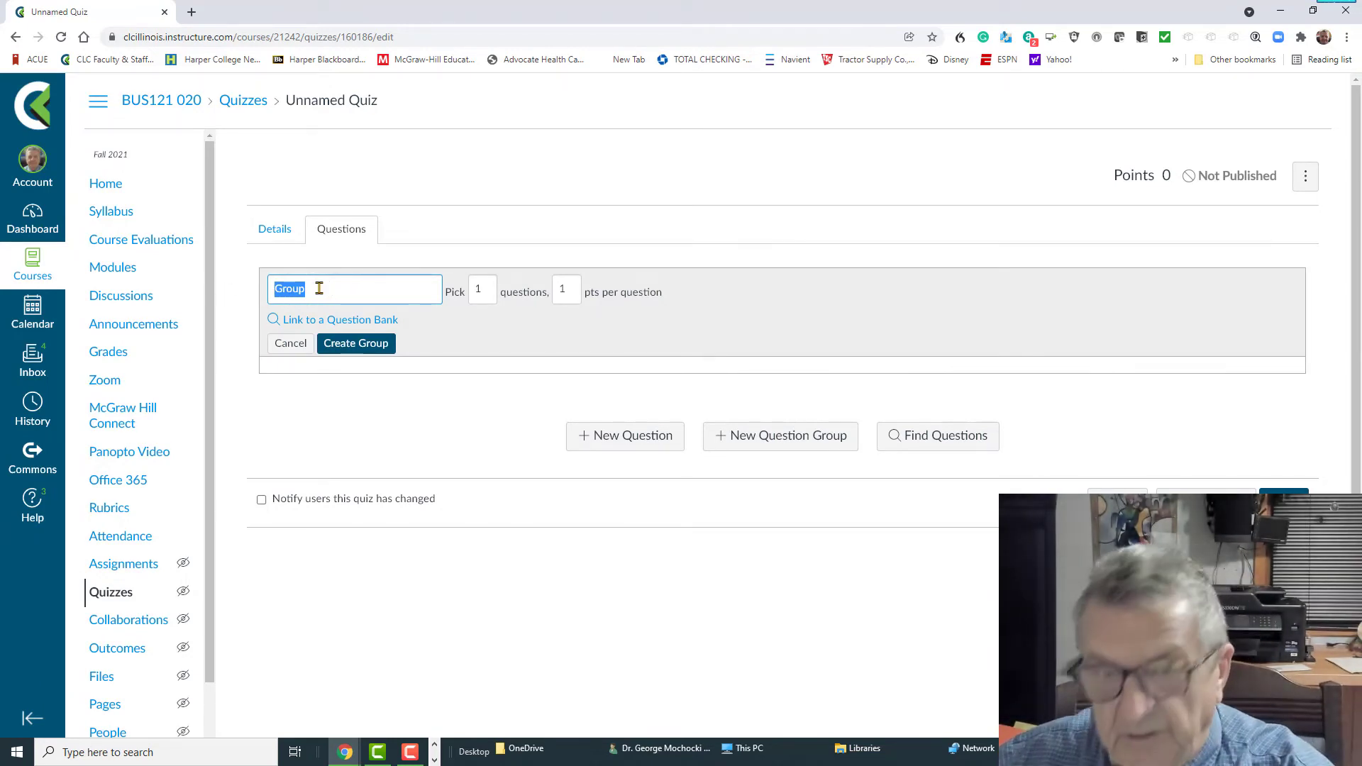
pyautogui.press('BackSpace')
pyautogui.rightClick(319, 288)
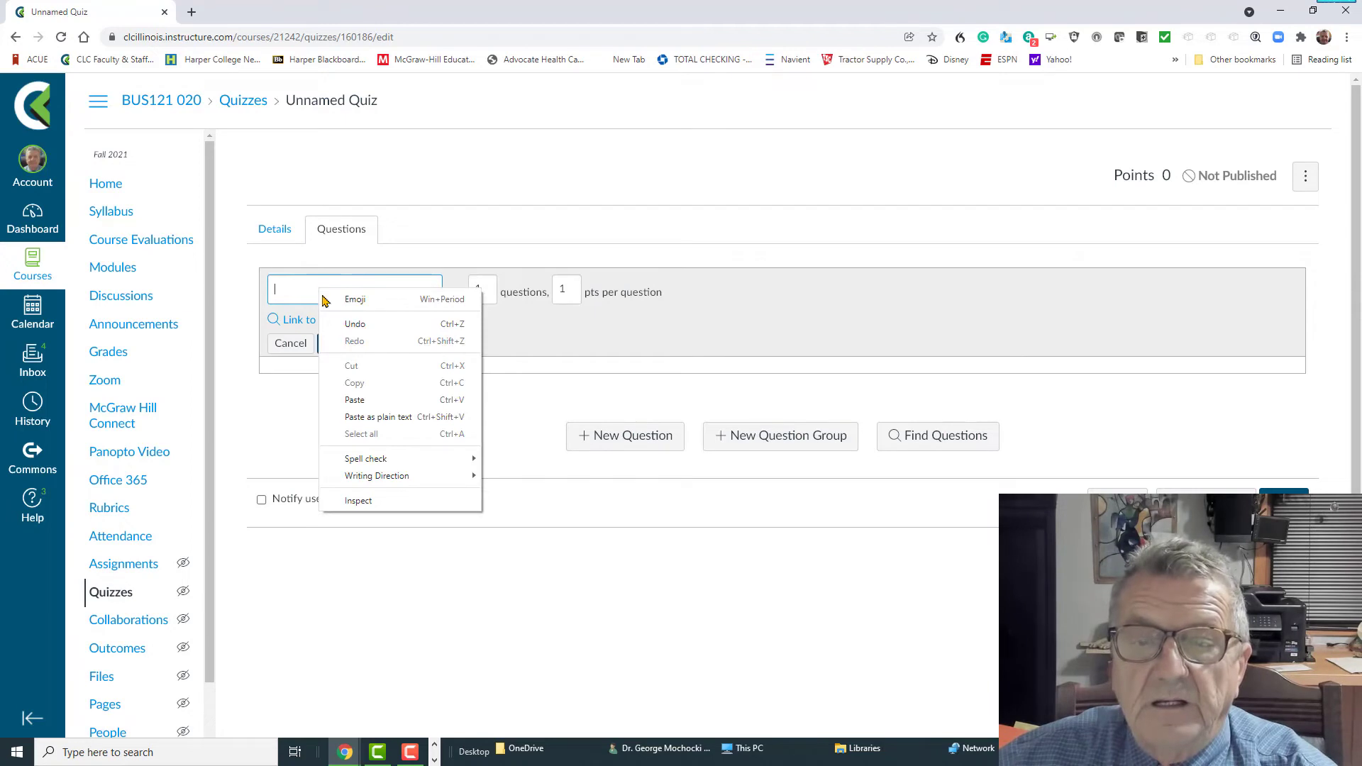
pyautogui.click(353, 400)
# Have the question group pick 15 questions at .75 points per question, and create the group
pyautogui.click(485, 291)
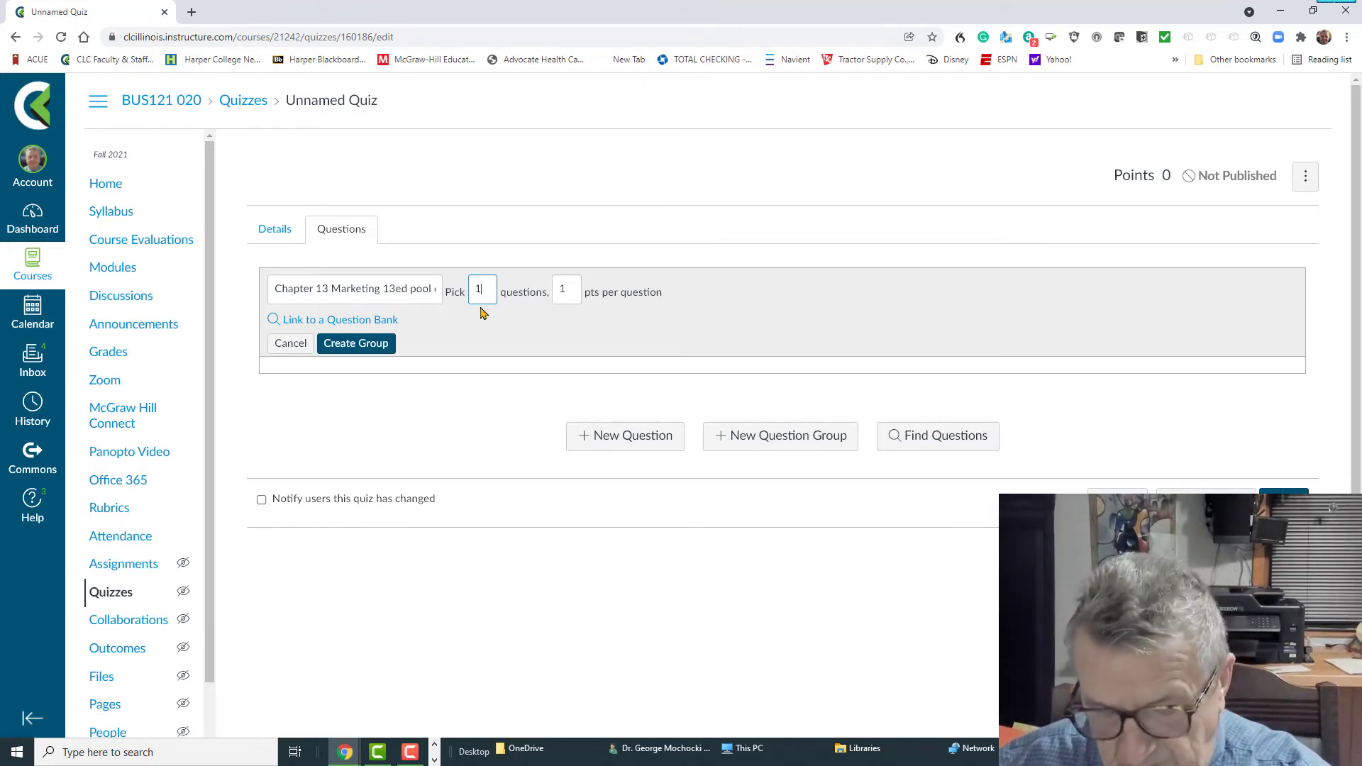
pyautogui.press('BackSpace')
pyautogui.write('1')
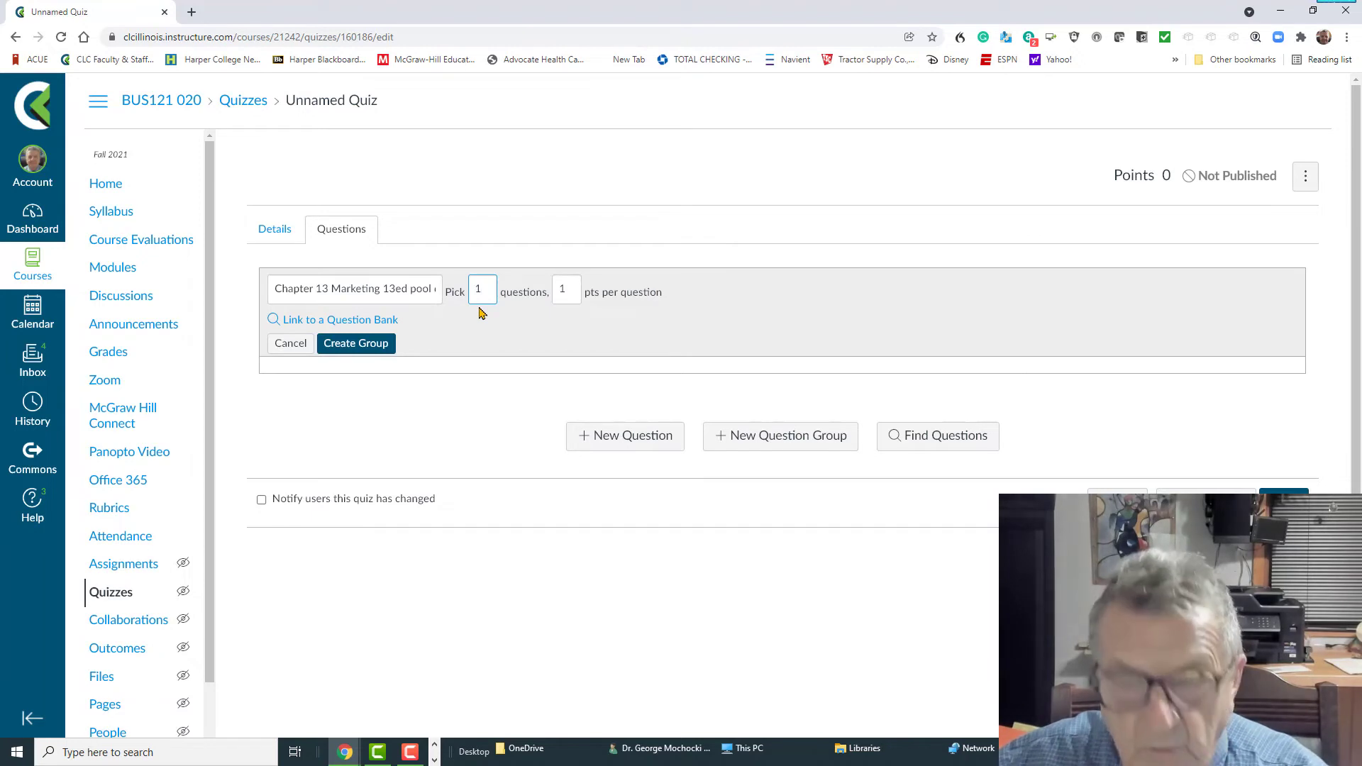
pyautogui.write('5')
pyautogui.press('Tab')
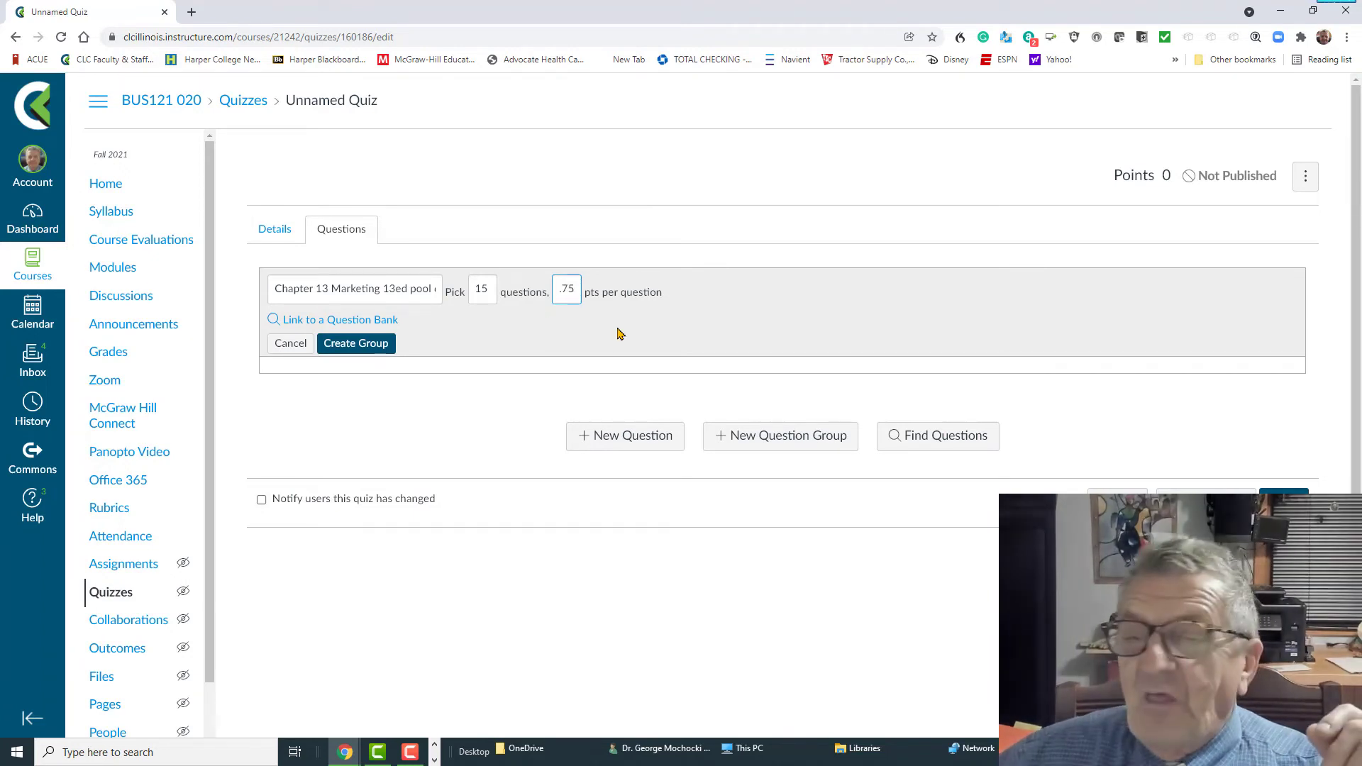
pyautogui.click(373, 345)
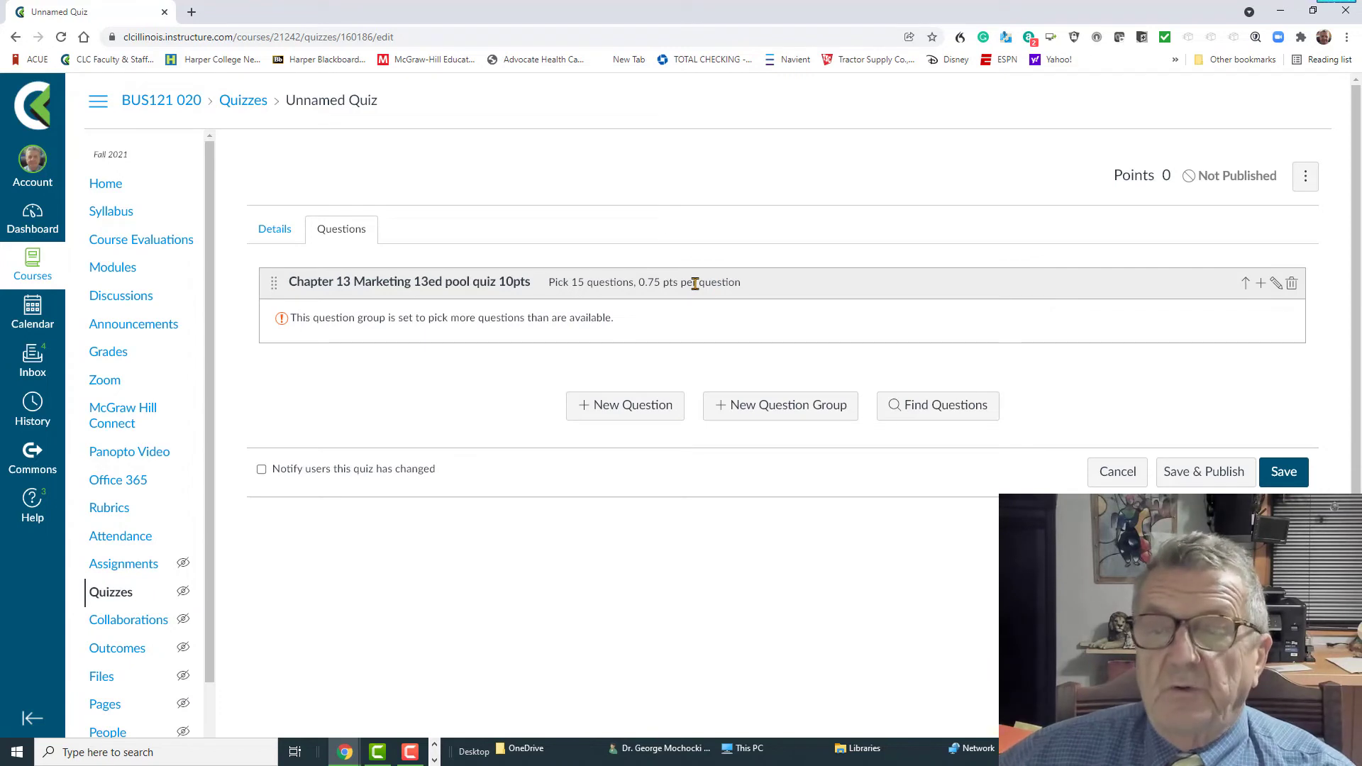
# Look through the unnamed Bus121-020 banks for existing quiz questions and open the 26-question bank holding the Chapter 13 items
pyautogui.click(916, 410)
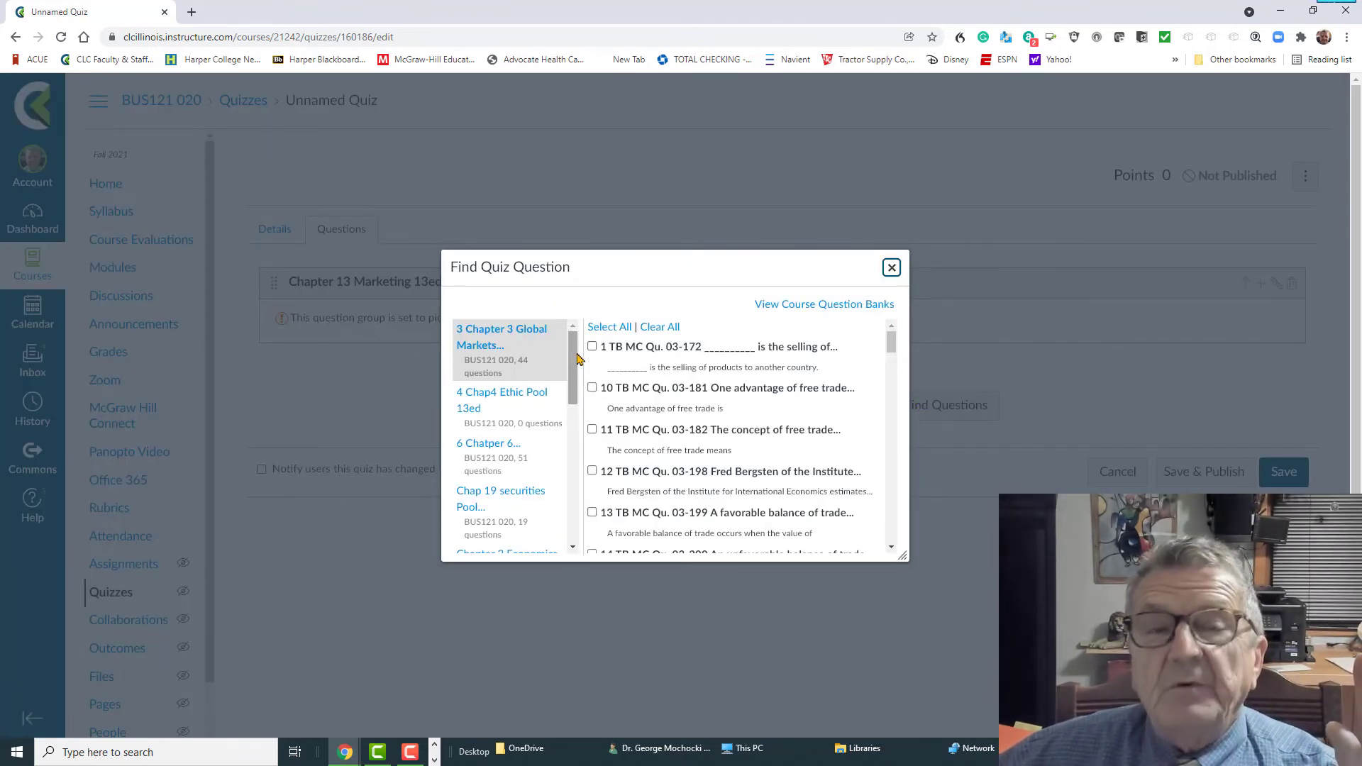
pyautogui.moveTo(574, 358); pyautogui.dragTo(559, 484)
pyautogui.scroll(-1, 546, 537)
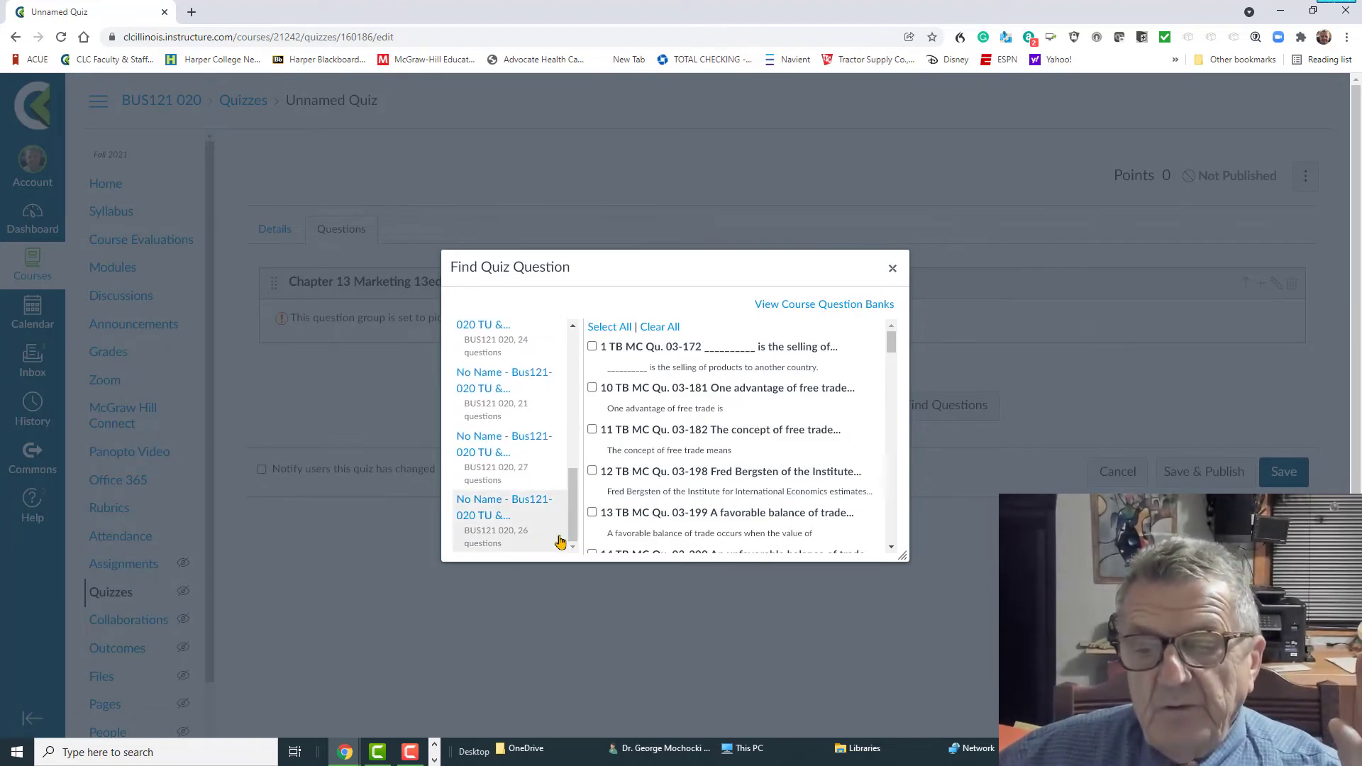
pyautogui.click(490, 520)
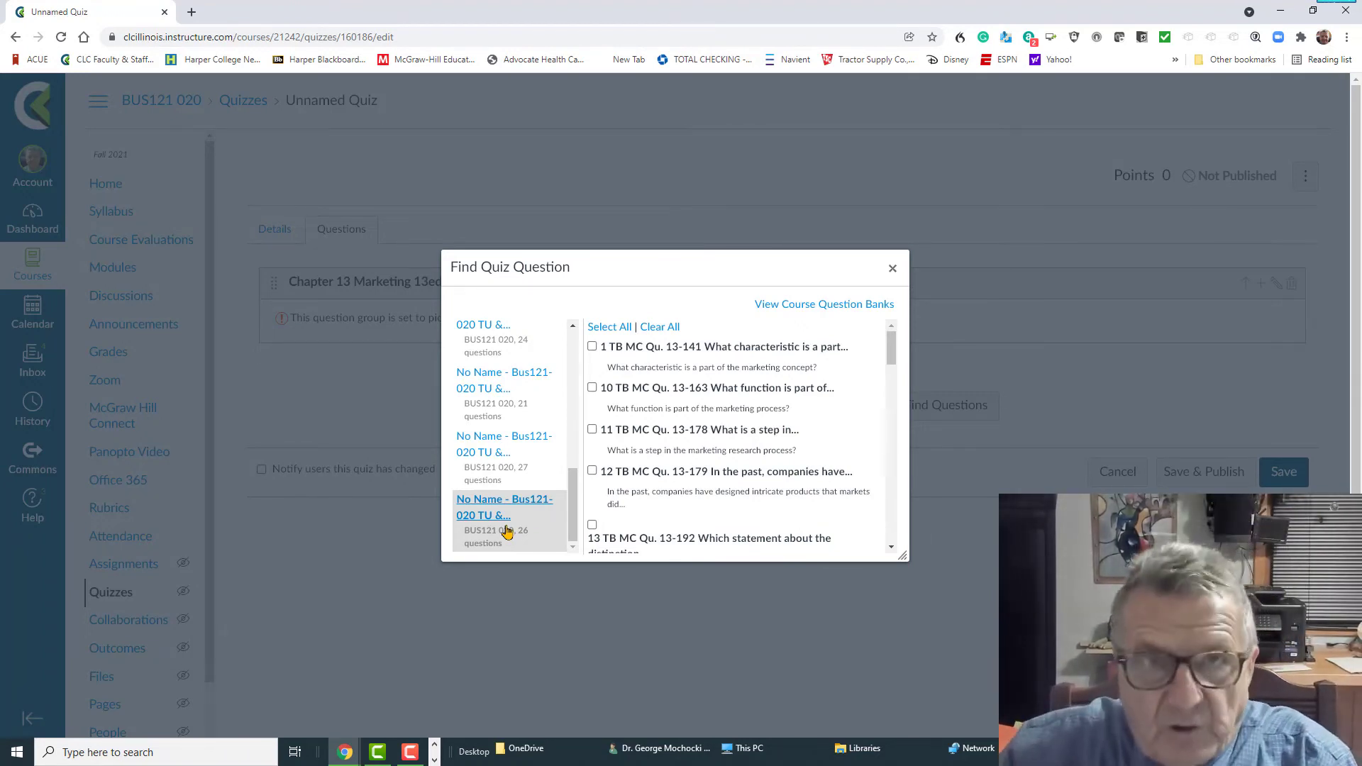
pyautogui.click(516, 445)
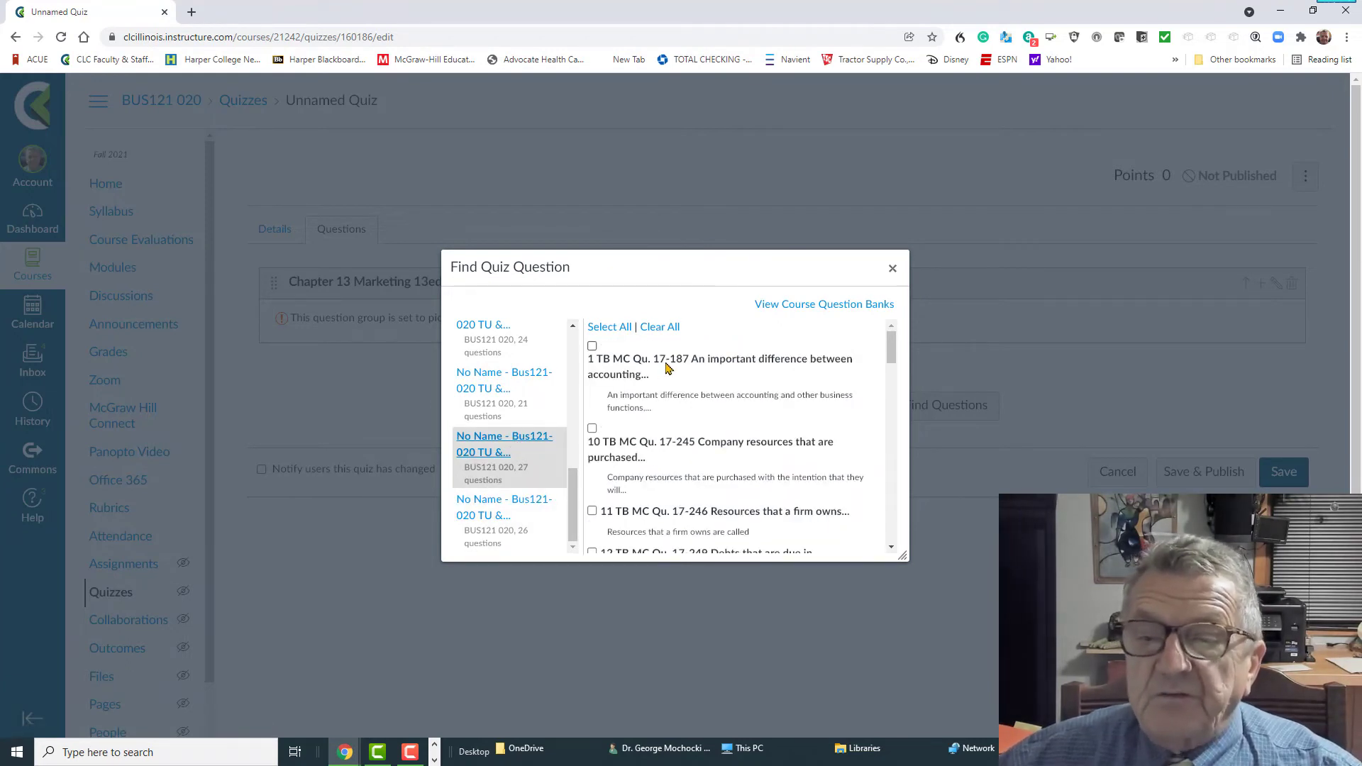
pyautogui.click(511, 389)
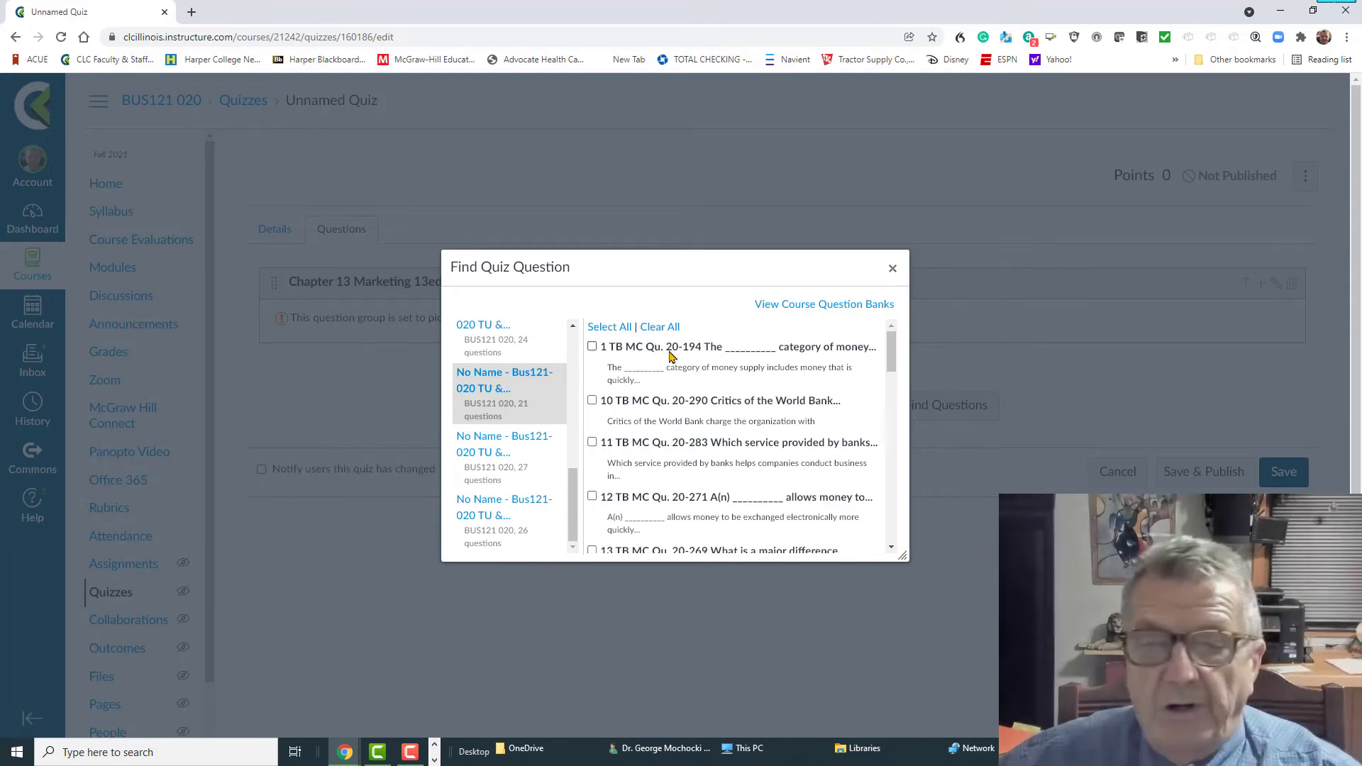
pyautogui.click(490, 518)
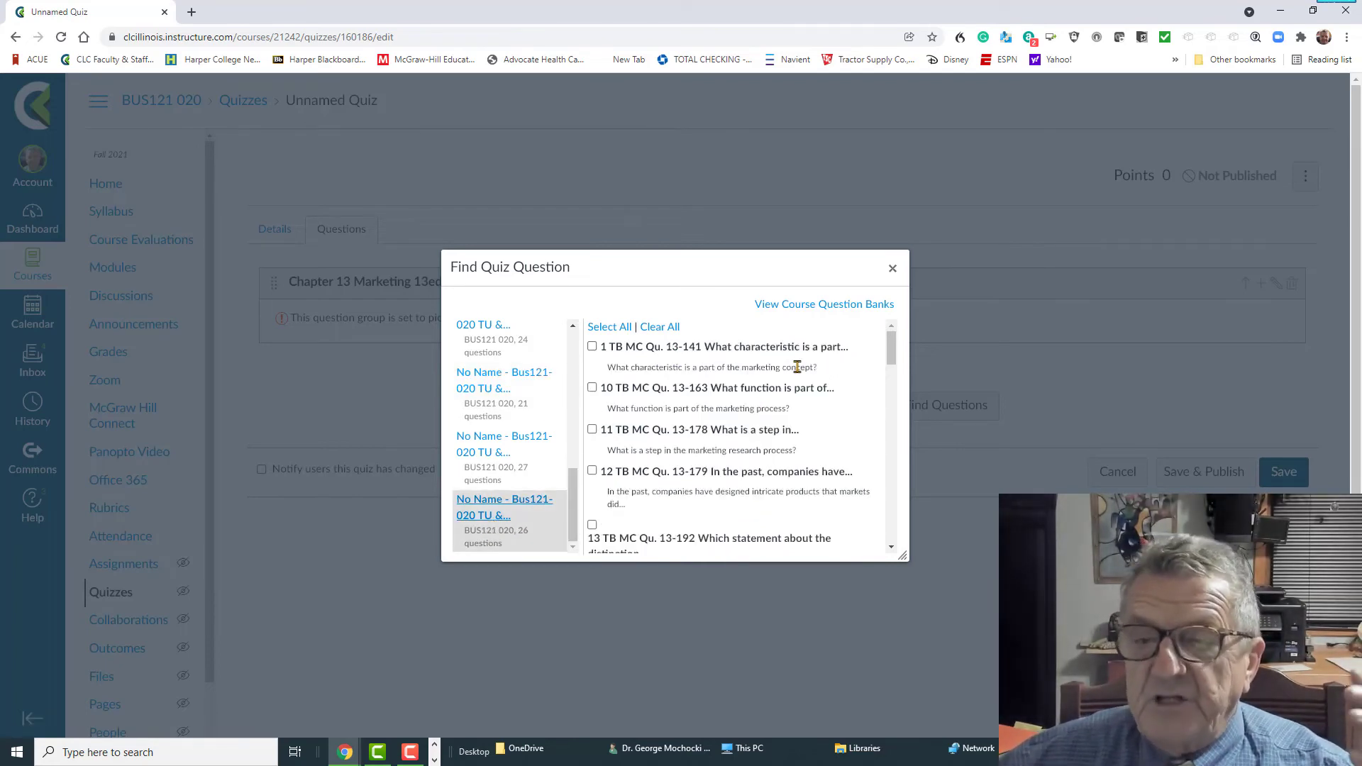
# Select all questions in the Chapter 13 bank and add them to the Chapter 13 Marketing 13ed question group
pyautogui.click(614, 330)
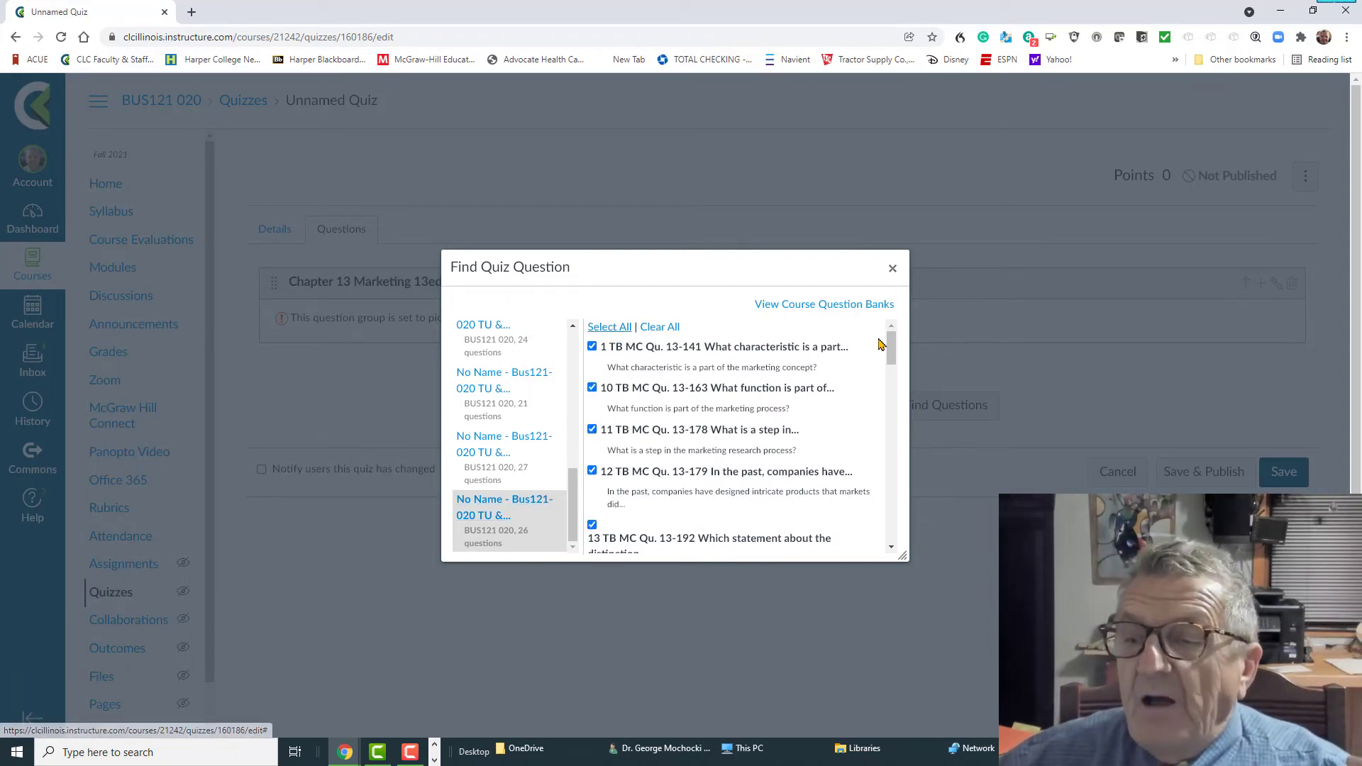
pyautogui.moveTo(893, 343); pyautogui.dragTo(873, 539)
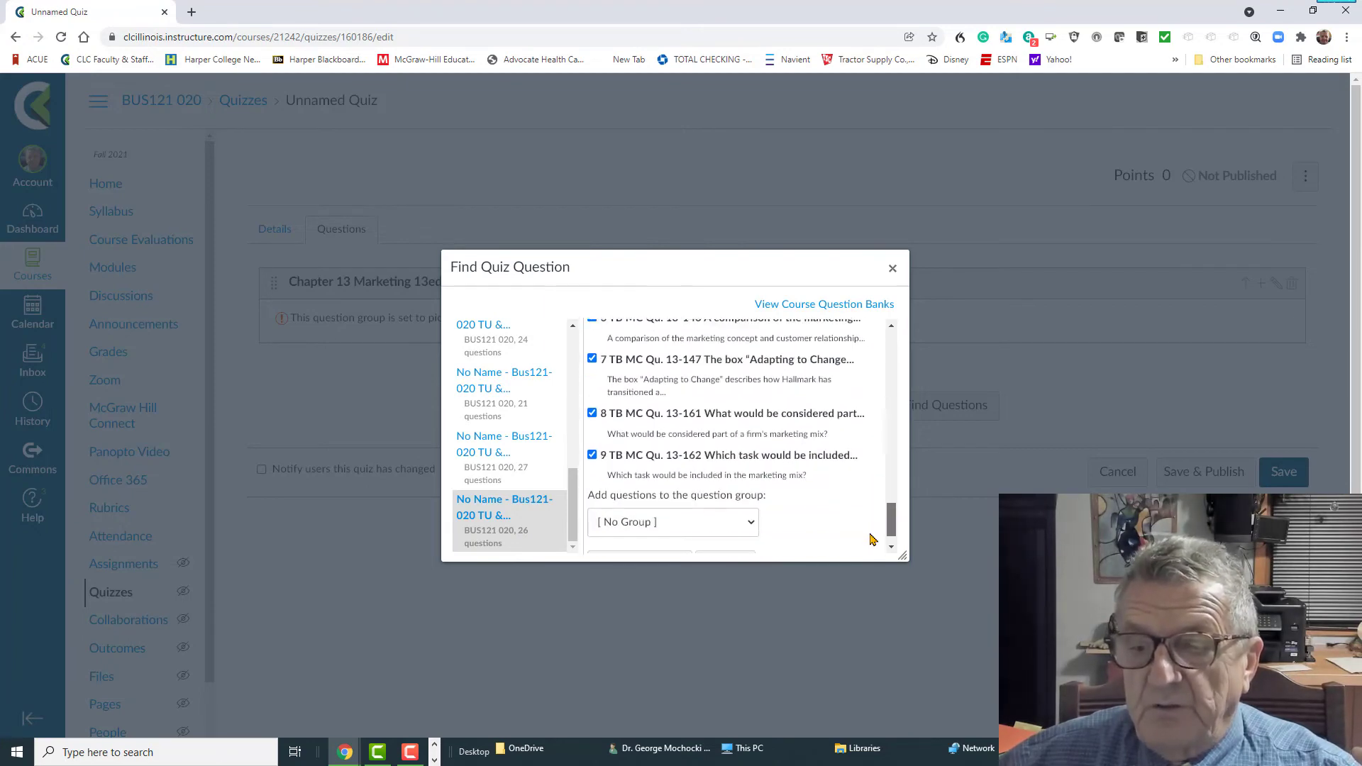
pyautogui.scroll(-1, 760, 524)
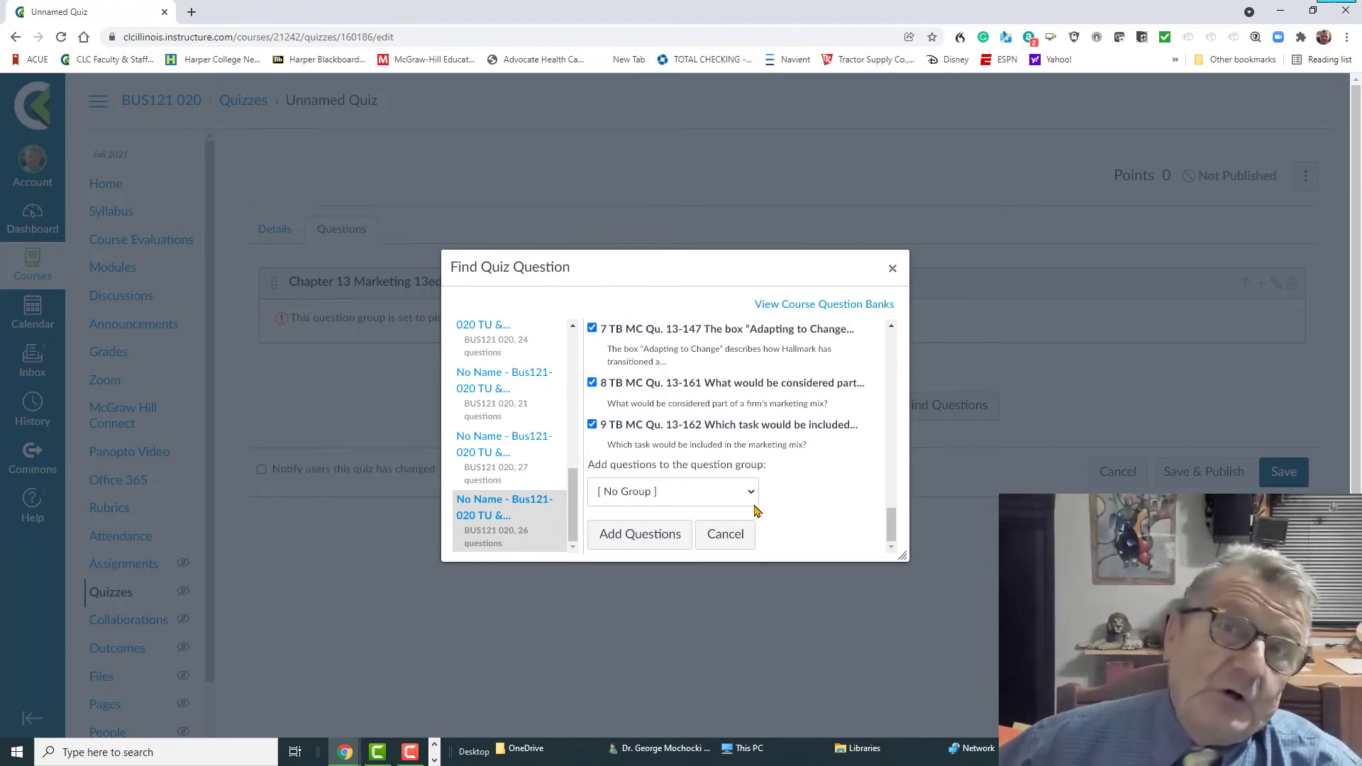
pyautogui.click(755, 499)
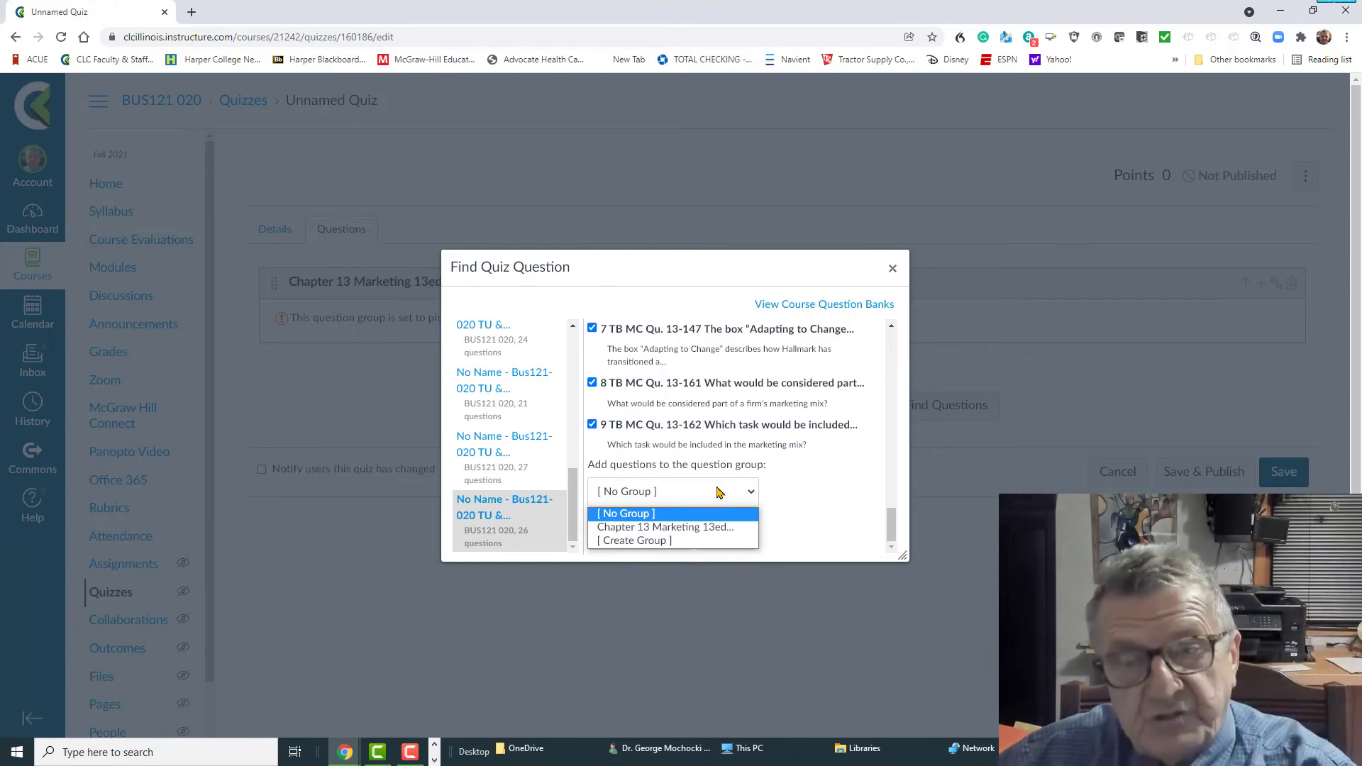
pyautogui.click(711, 532)
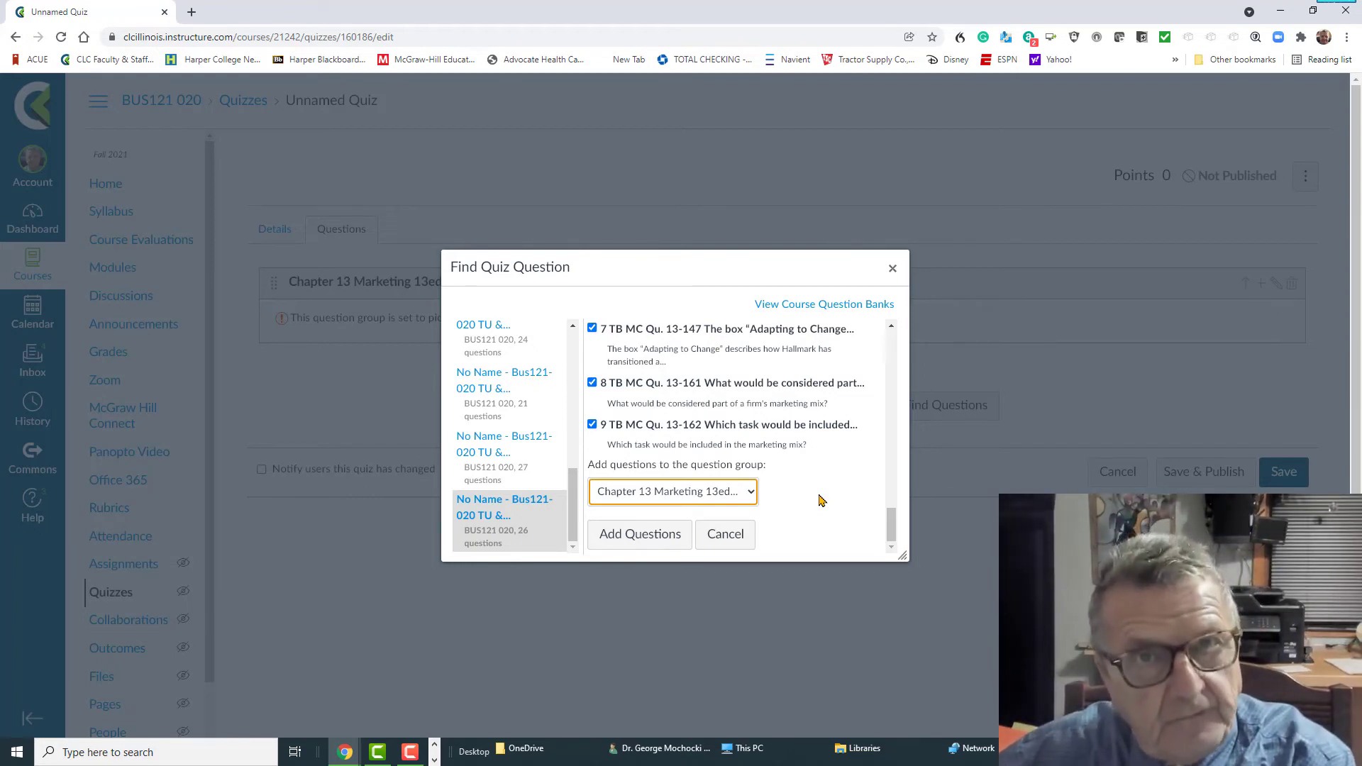
pyautogui.click(641, 538)
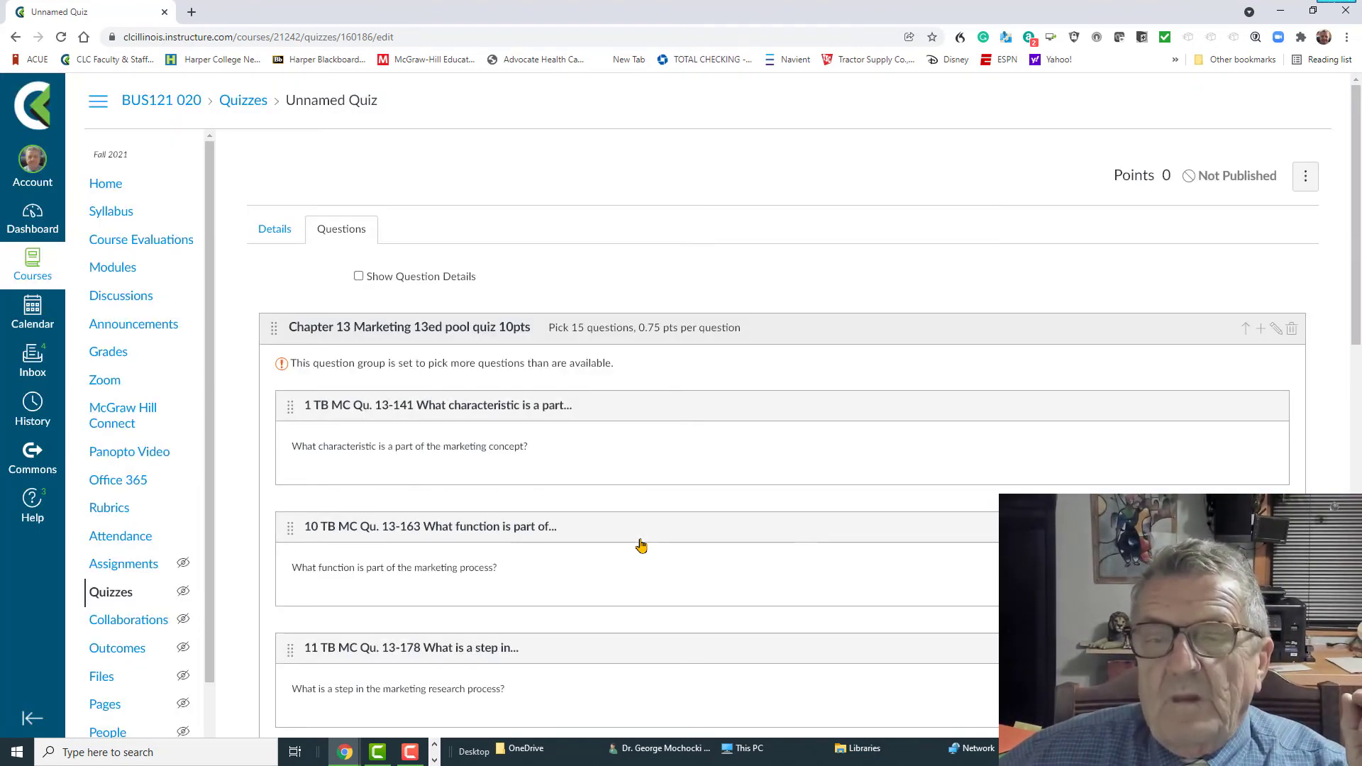
# Review the questions added to the group, save and publish the quiz, and close the pop-up advertising window
pyautogui.scroll(-8, 608, 361)
pyautogui.scroll(-20, 608, 362)
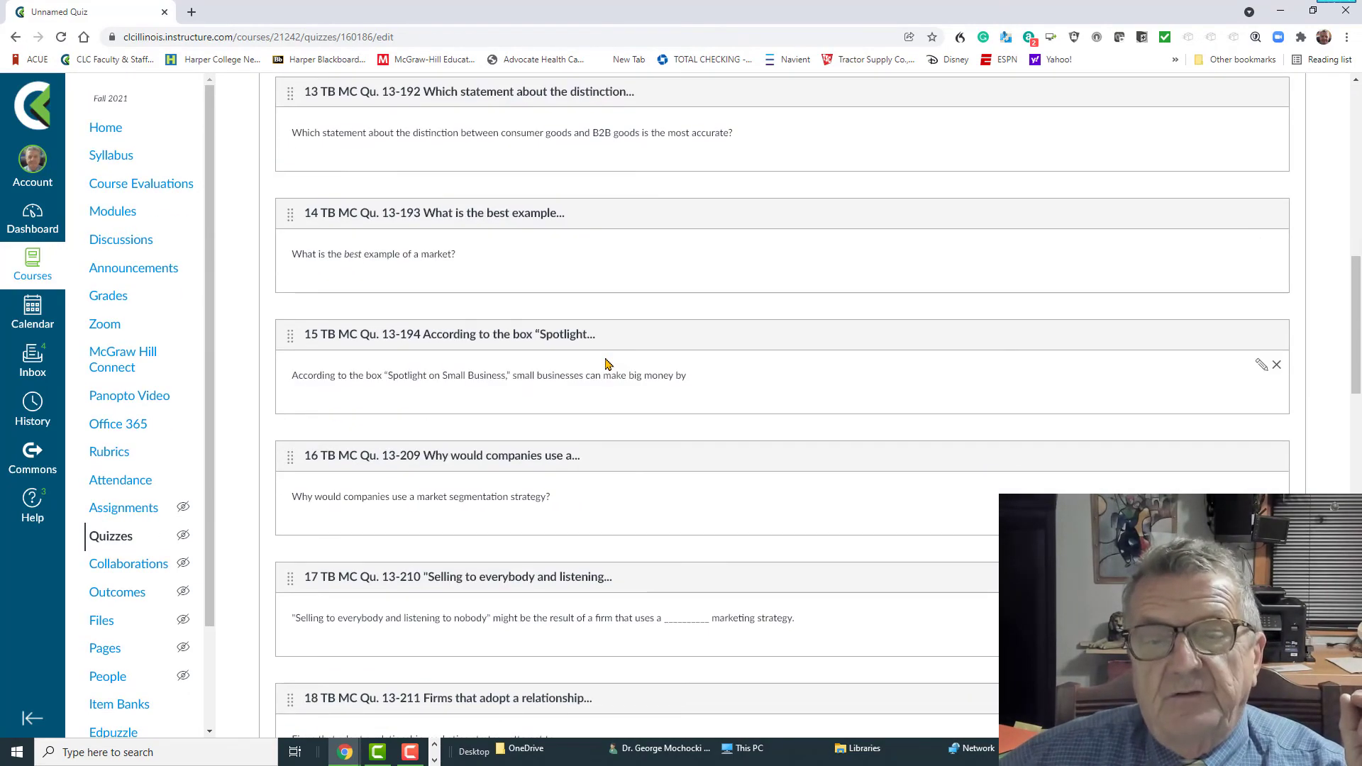
pyautogui.scroll(20, 608, 389)
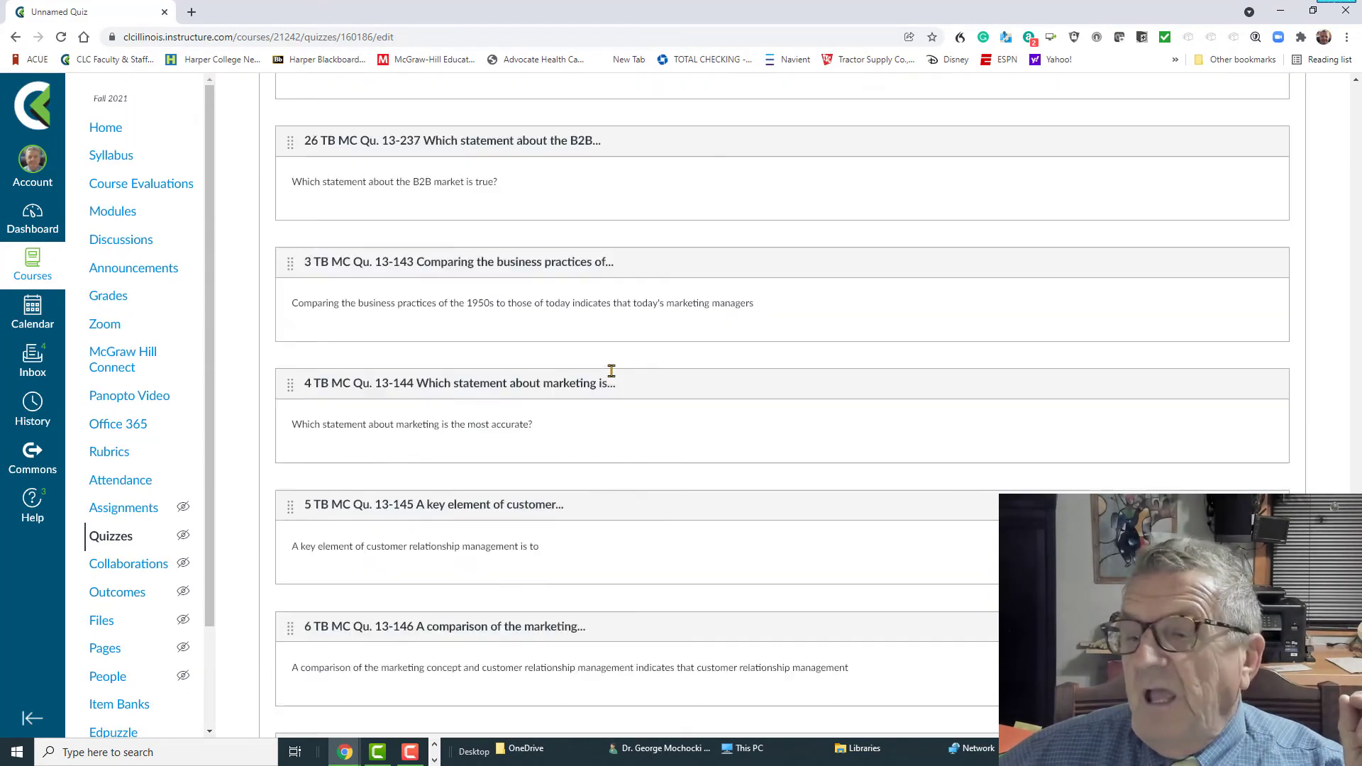
pyautogui.scroll(6, 612, 353)
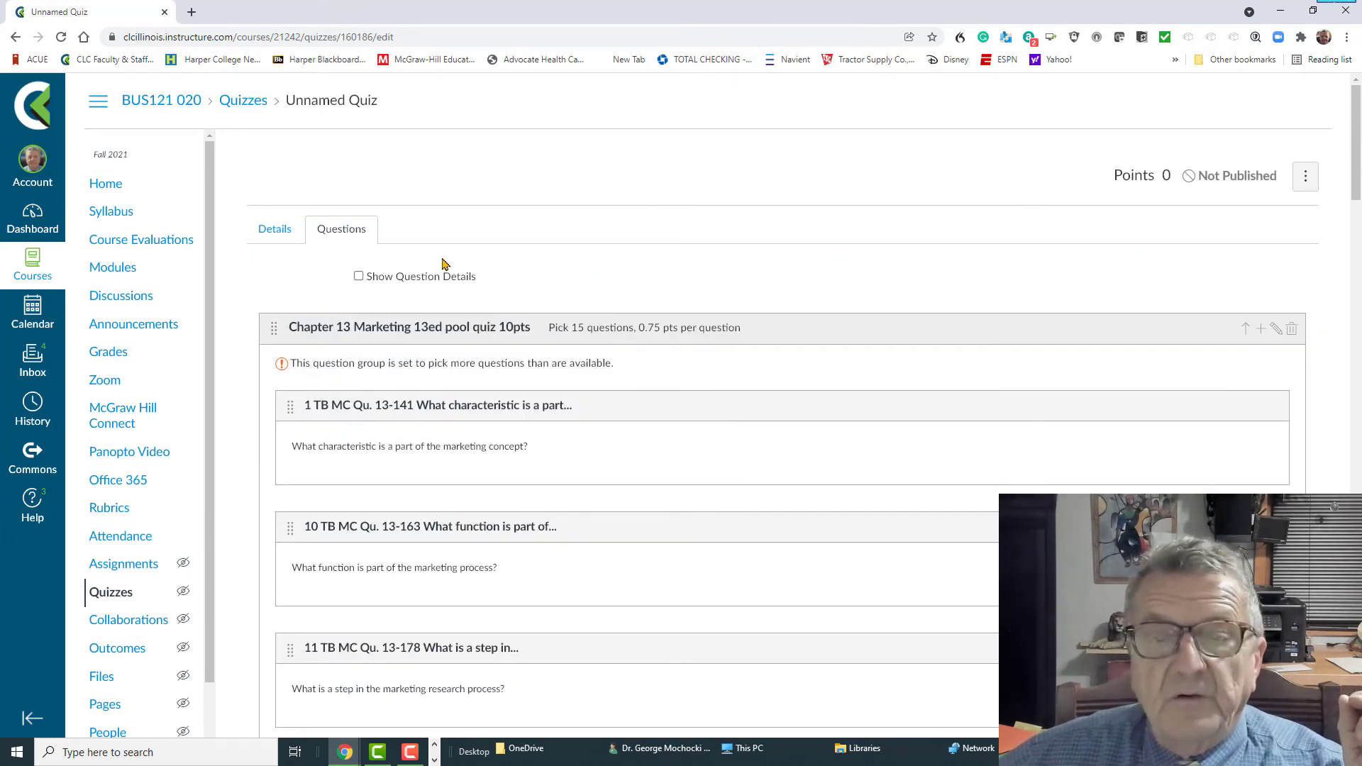
pyautogui.scroll(-20, 788, 435)
pyautogui.scroll(-5, 802, 437)
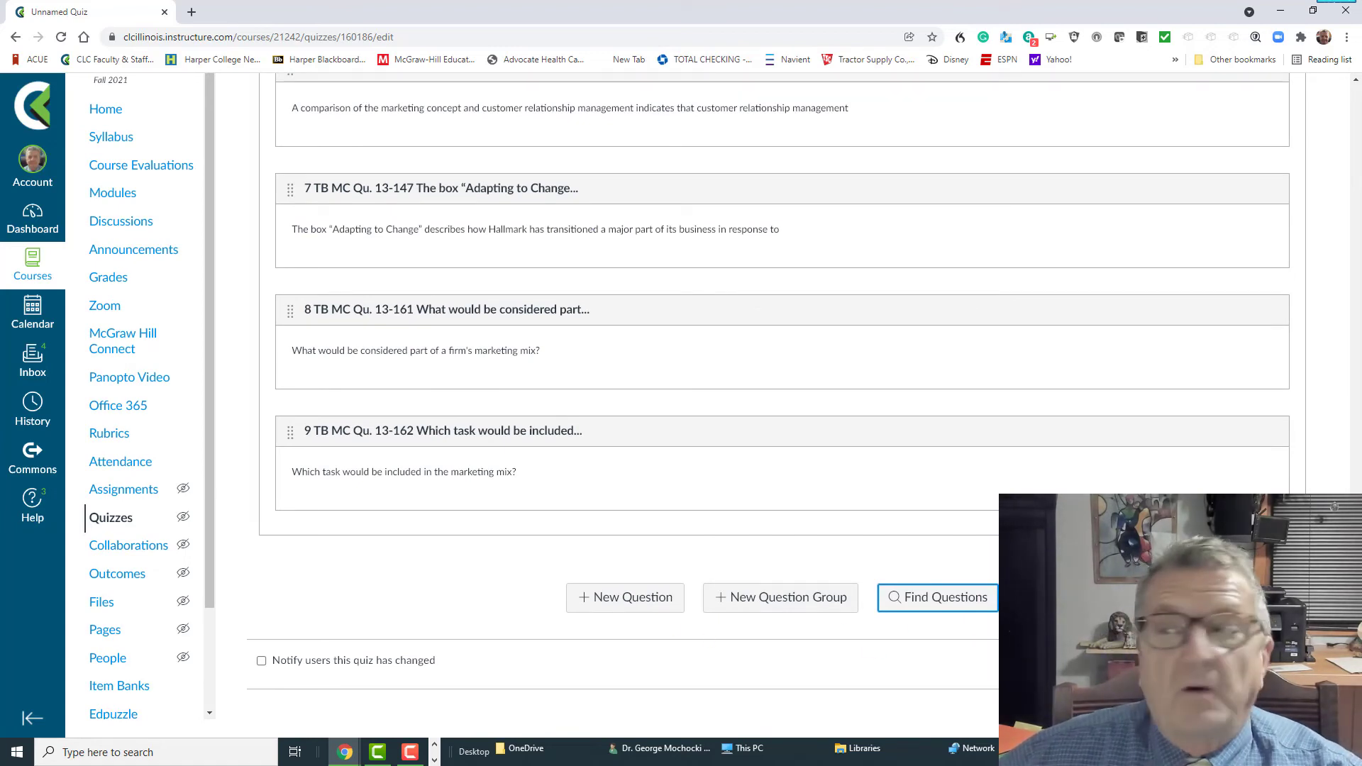
pyautogui.click(1287, 665)
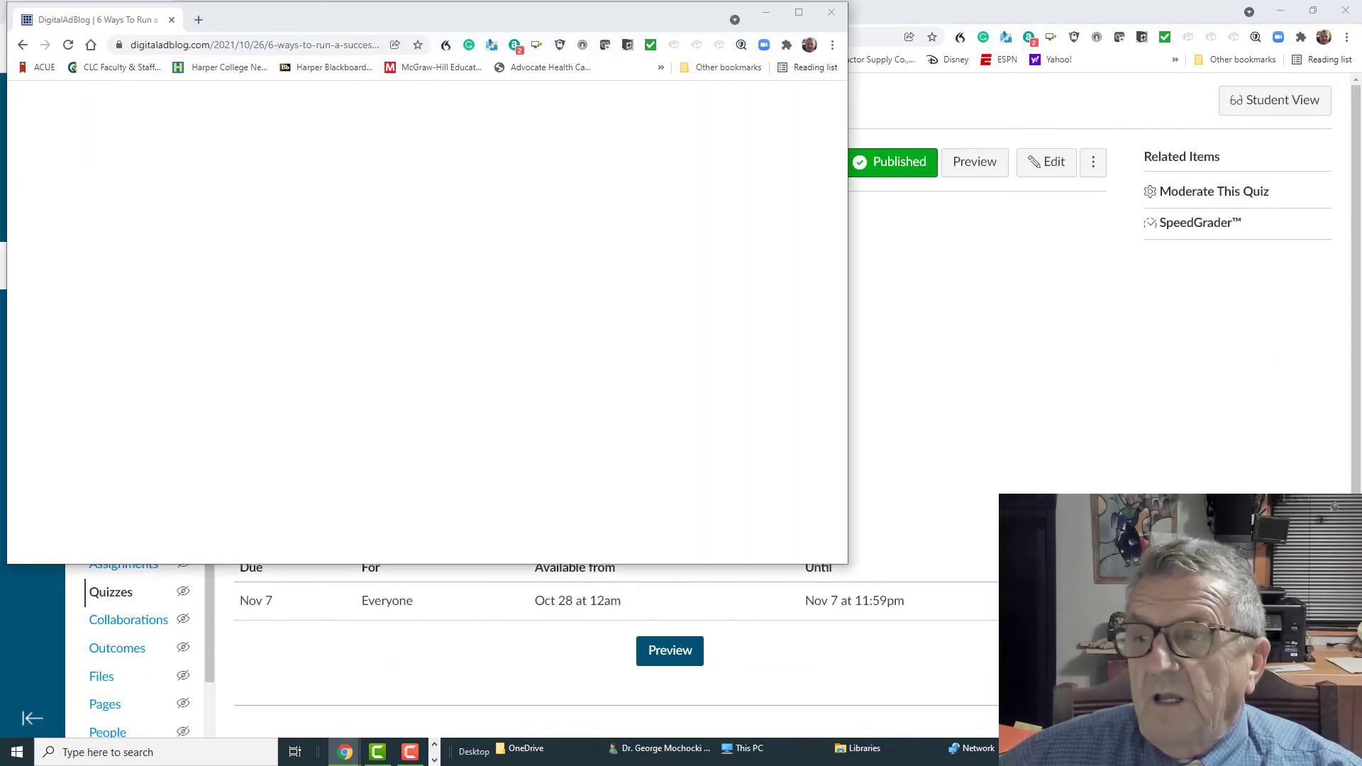
pyautogui.click(843, 13)
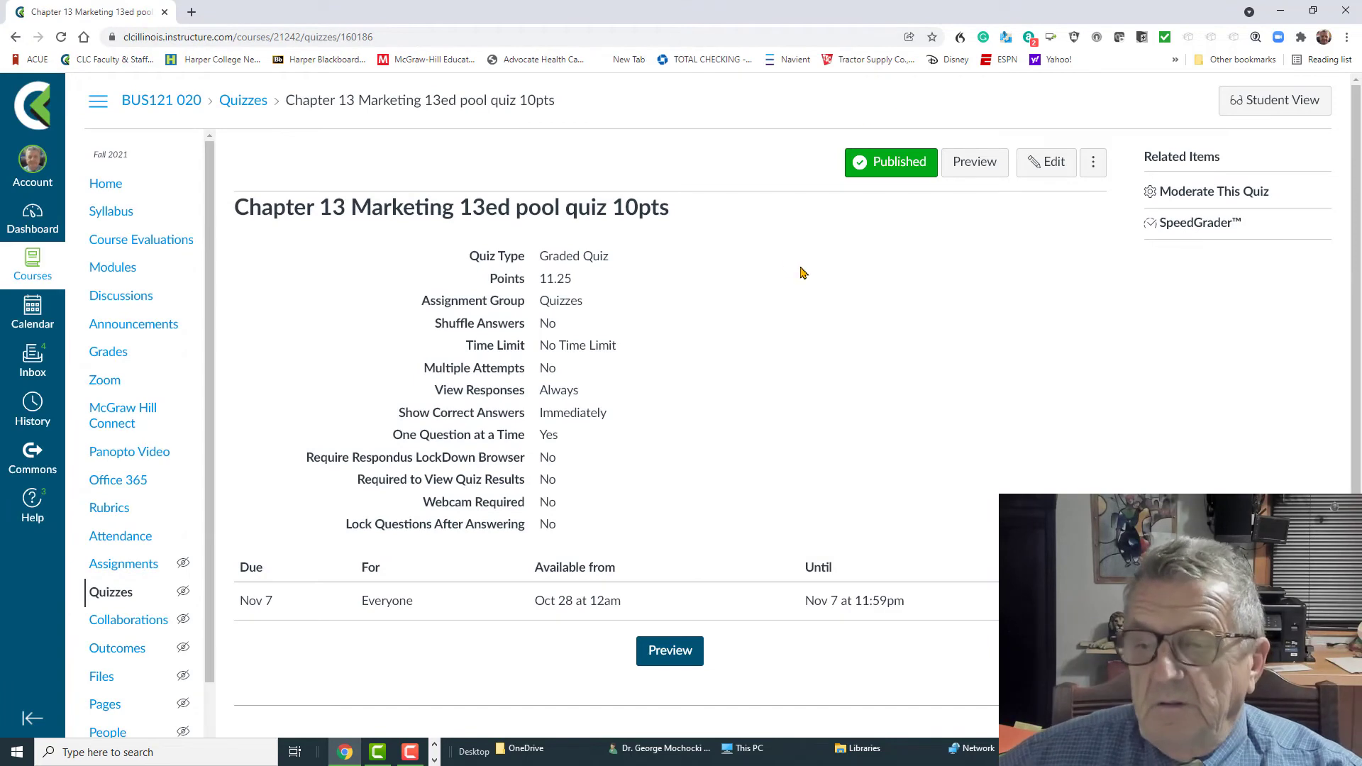
# Review the published quiz's settings and preview its first two questions
pyautogui.scroll(-1, 826, 254)
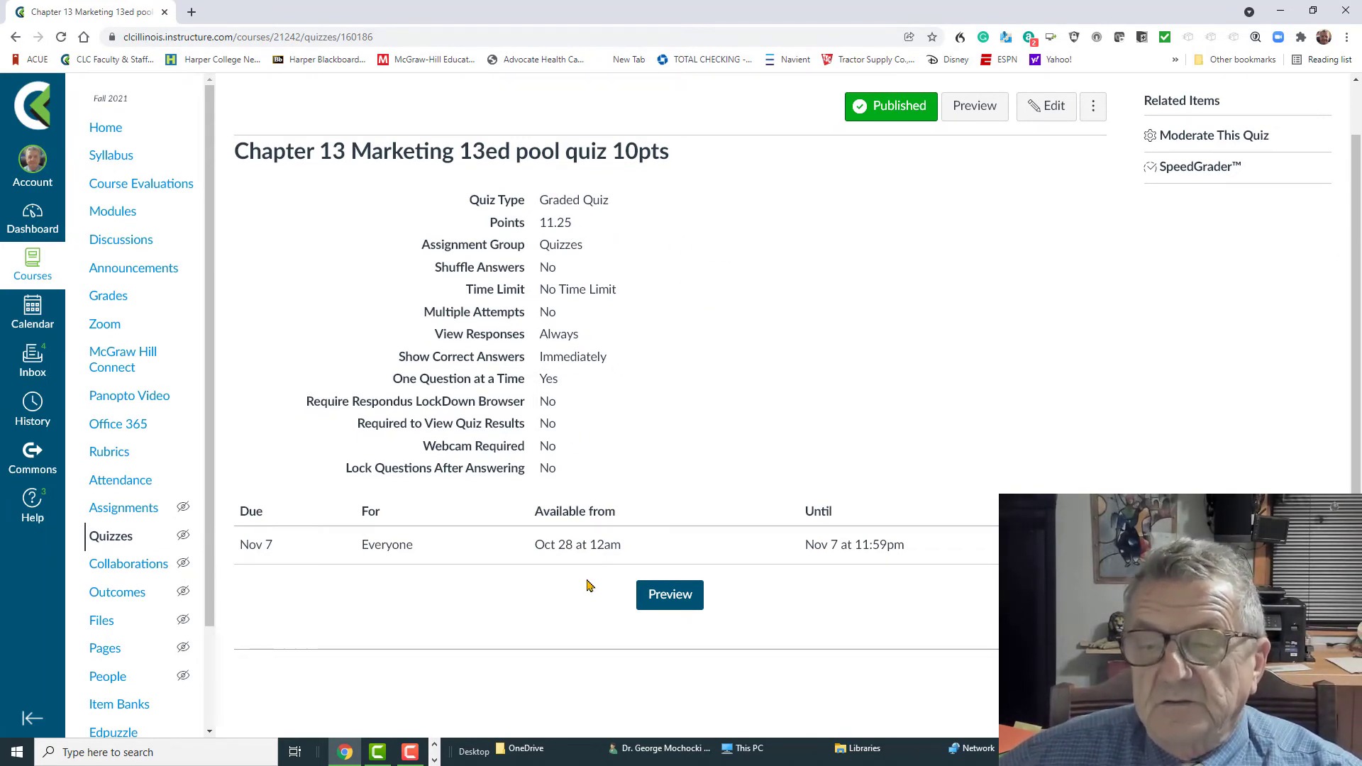
pyautogui.click(670, 596)
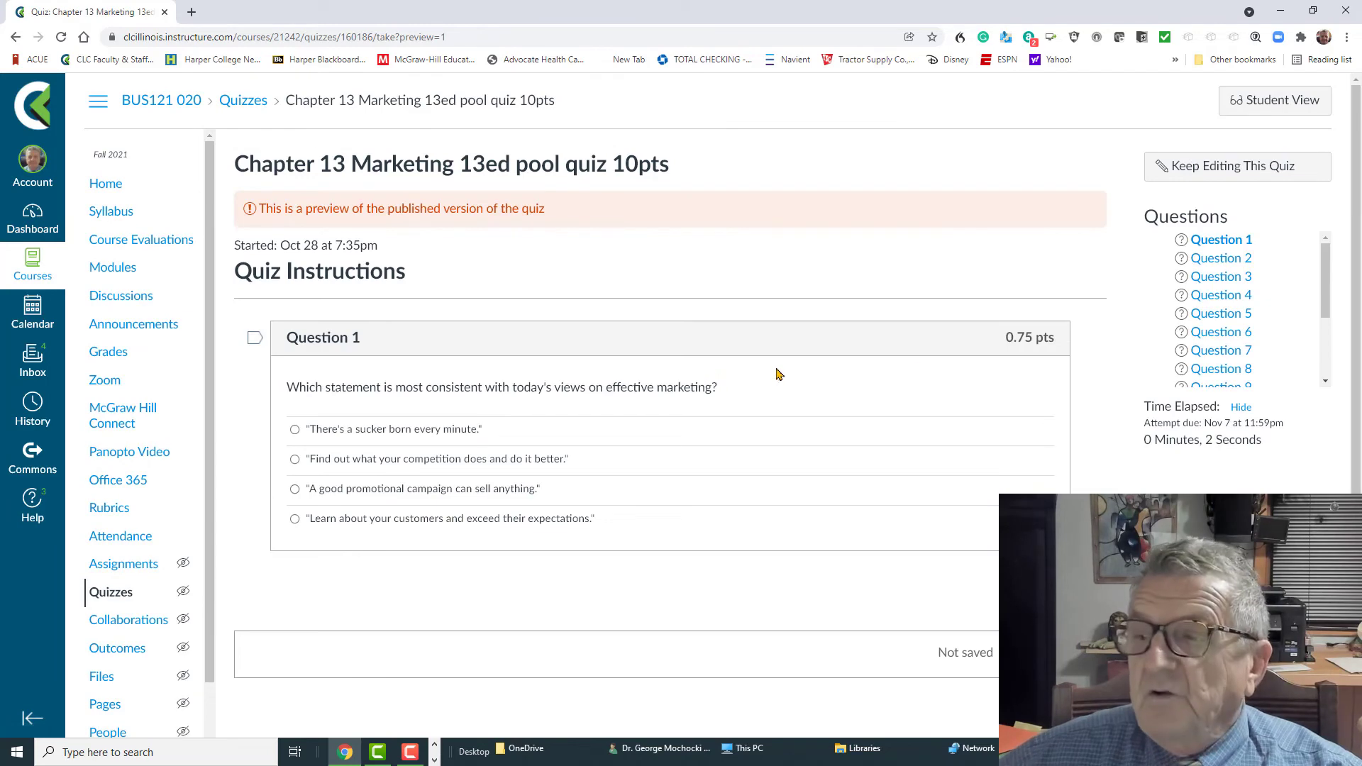
pyautogui.scroll(-1, 957, 445)
pyautogui.click(1037, 532)
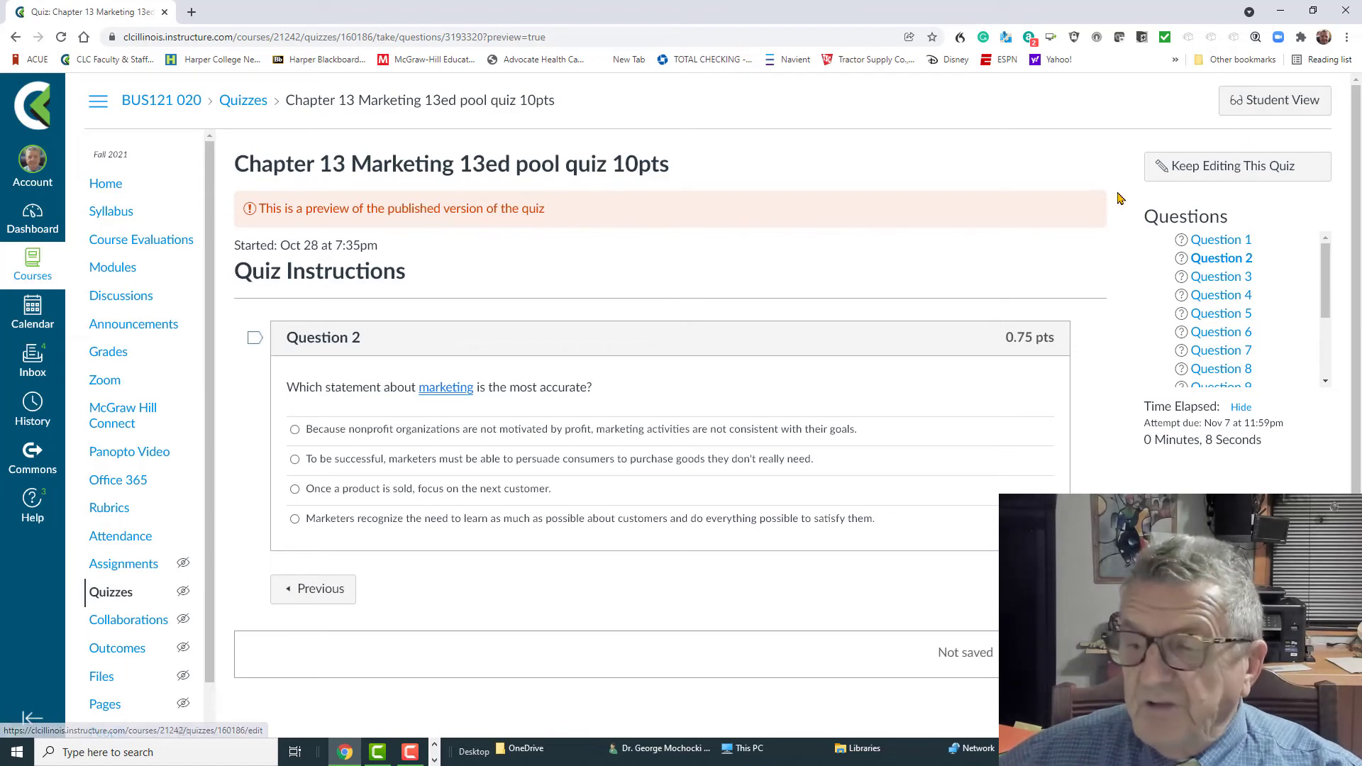
pyautogui.scroll(-1, 1091, 297)
pyautogui.scroll(1, 1091, 287)
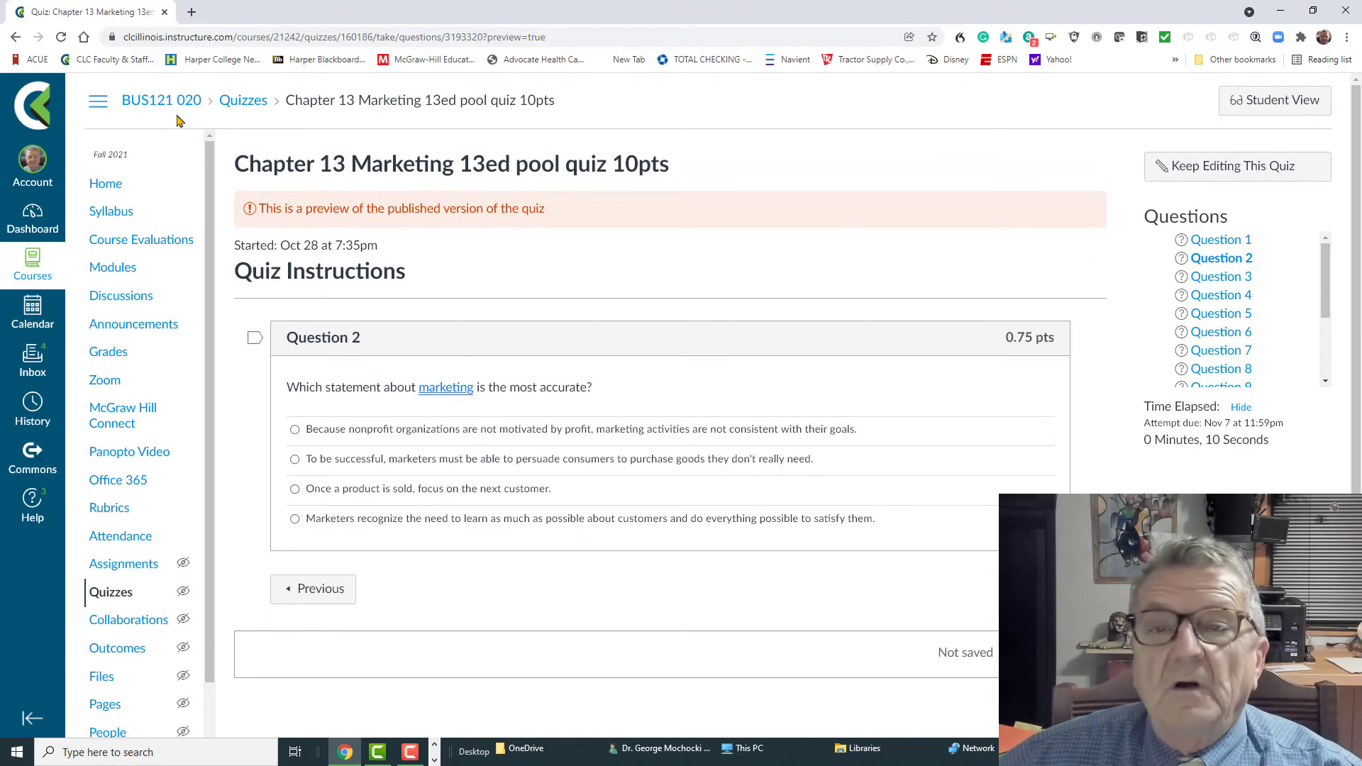
# Check for the Chapter 13 Marketing 13ed pool quiz in the course's quiz list
pyautogui.click(249, 106)
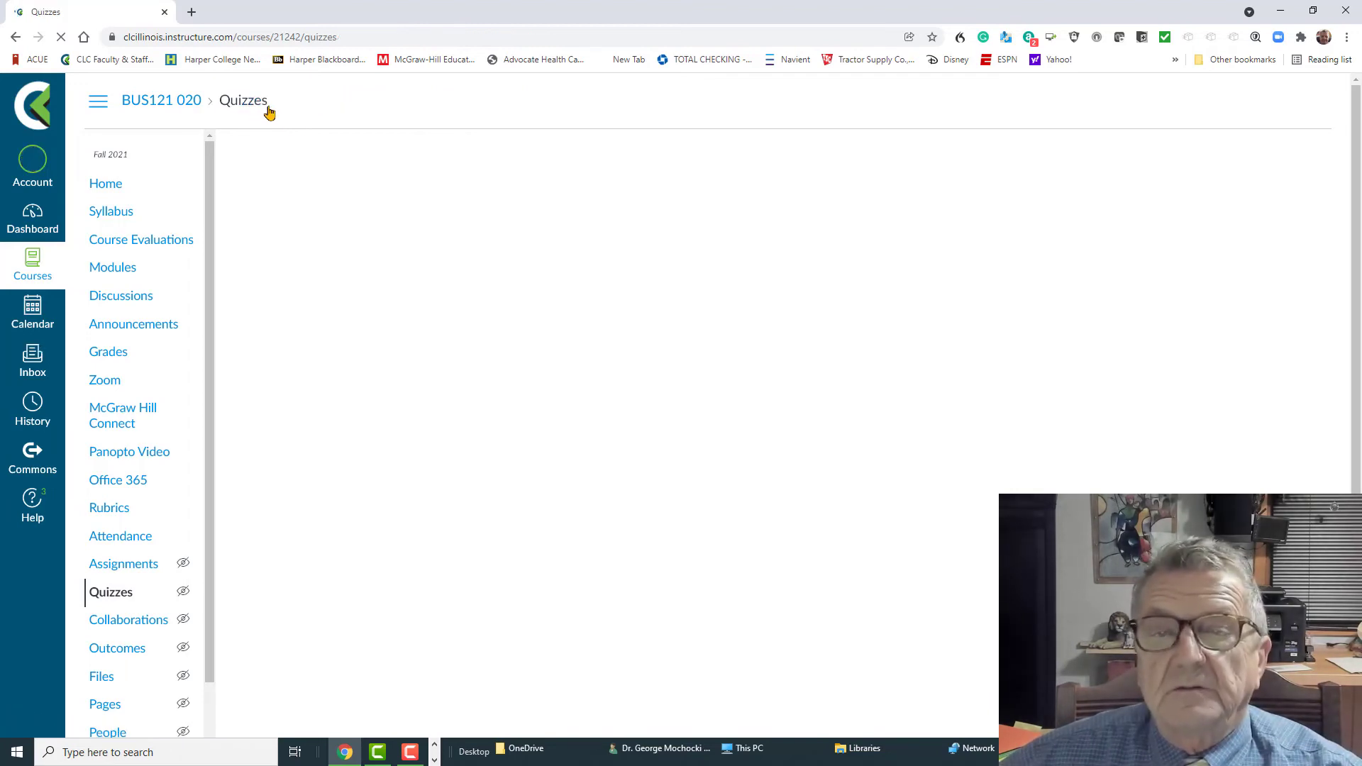
pyautogui.scroll(-12, 578, 274)
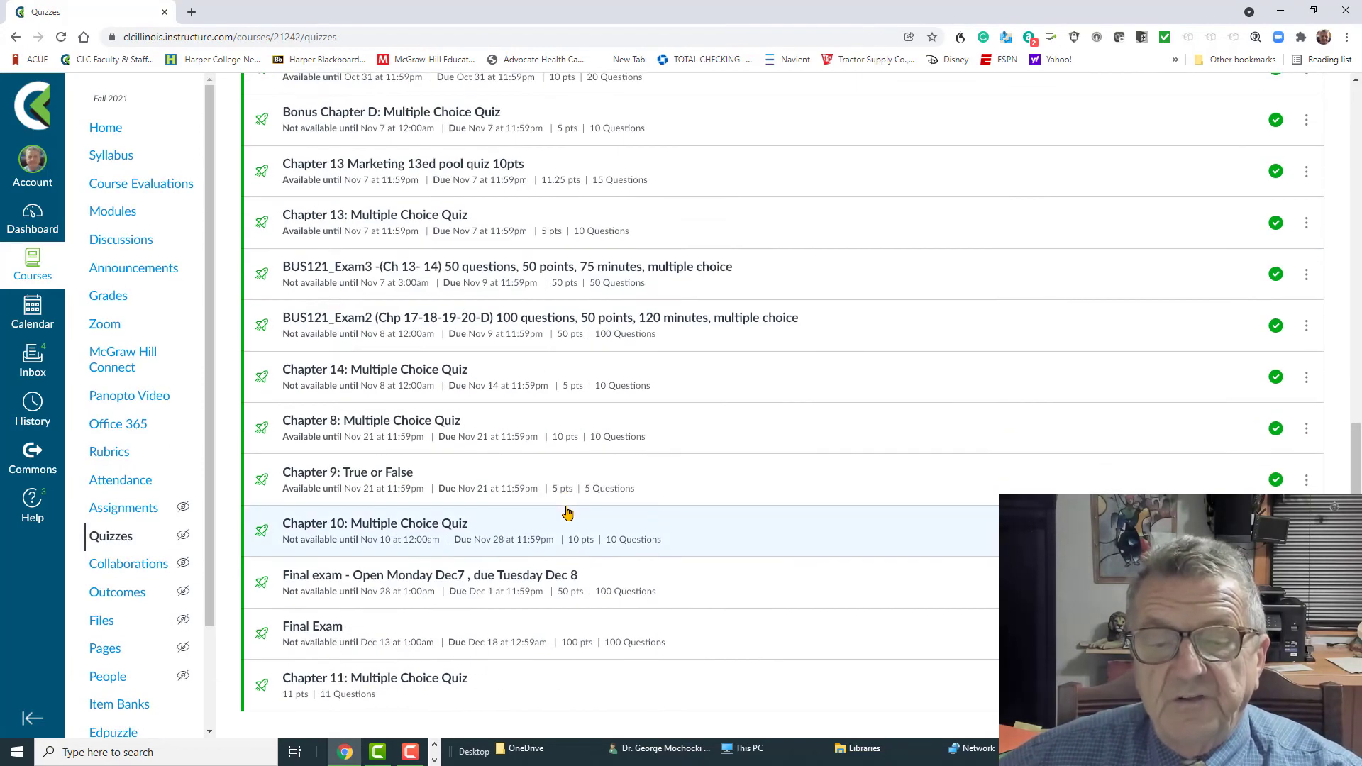
pyautogui.scroll(5, 565, 512)
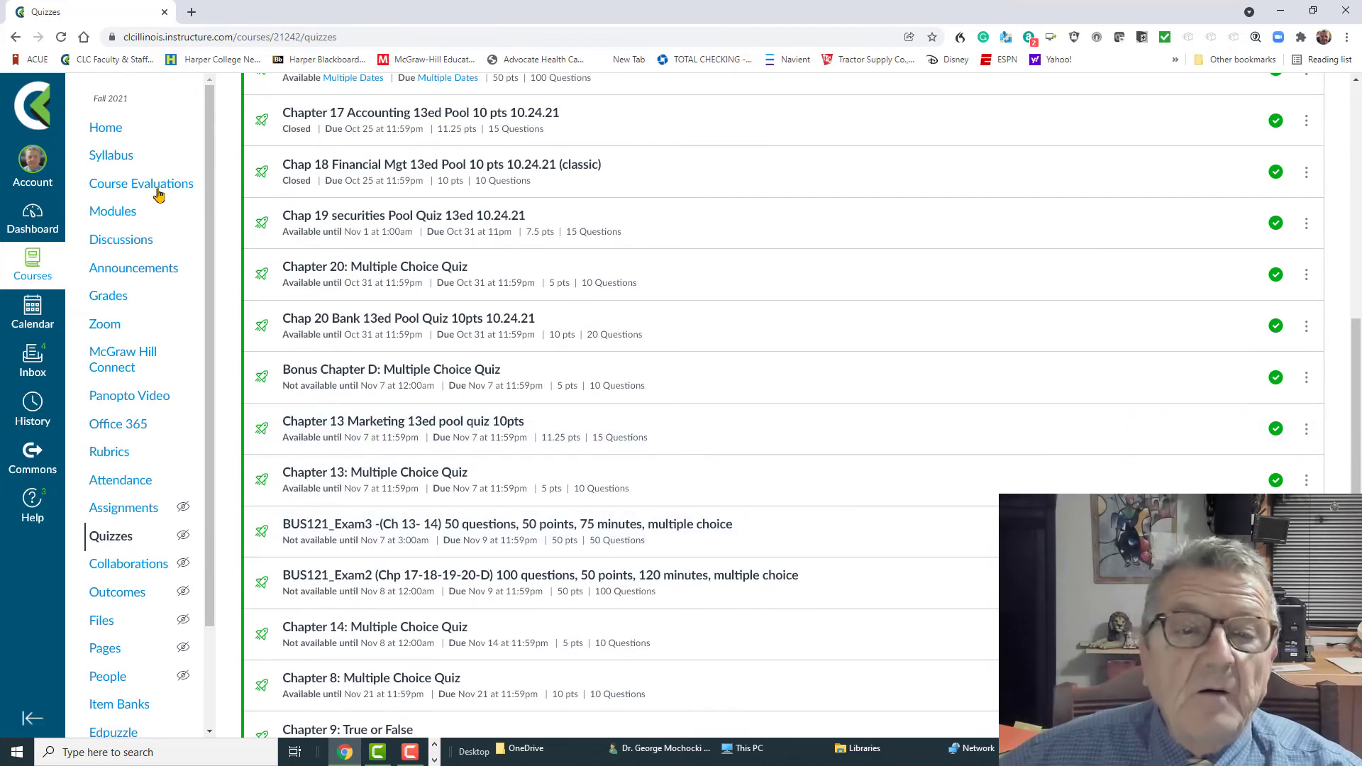
# Go to the course modules and expand the Week 6 (Mon Nov1 to Sun Nov7) module
pyautogui.click(124, 213)
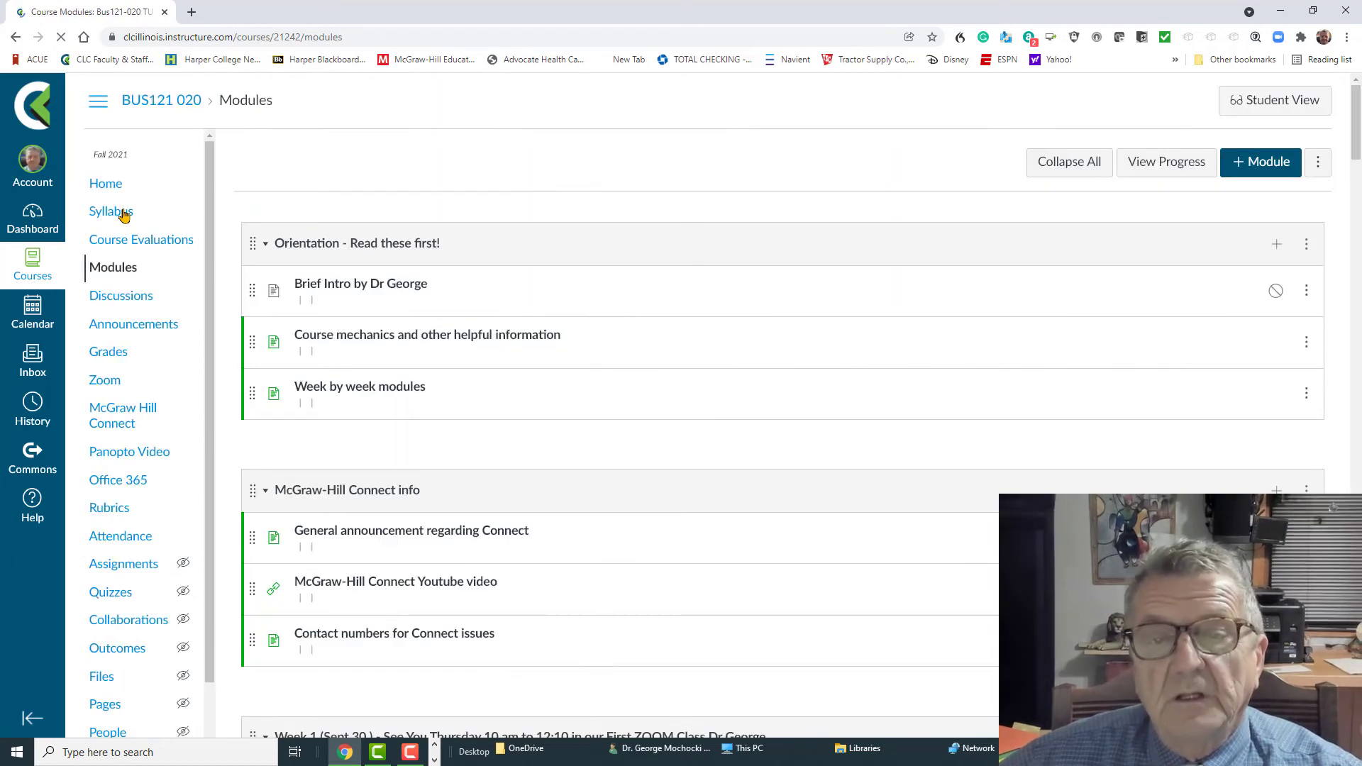
pyautogui.scroll(-20, 381, 262)
pyautogui.scroll(7, 383, 265)
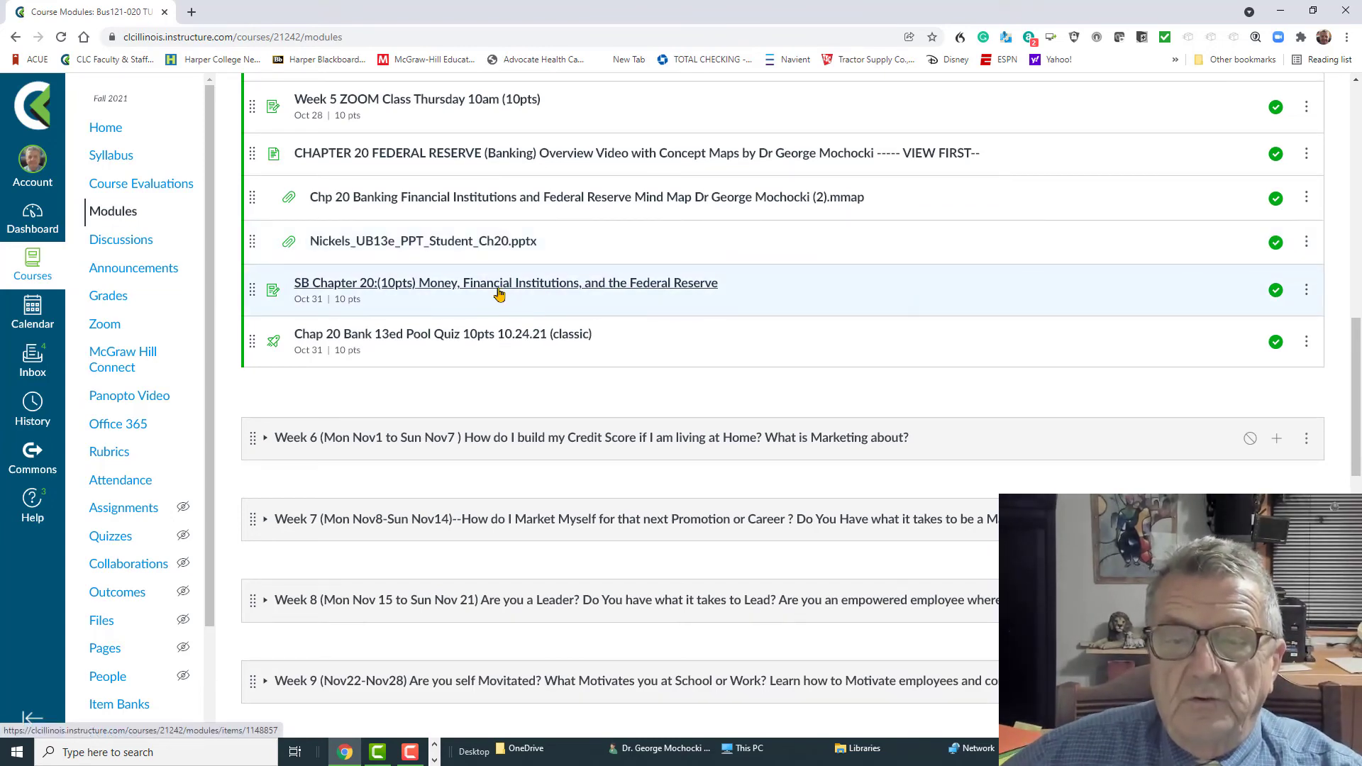
pyautogui.scroll(7, 500, 294)
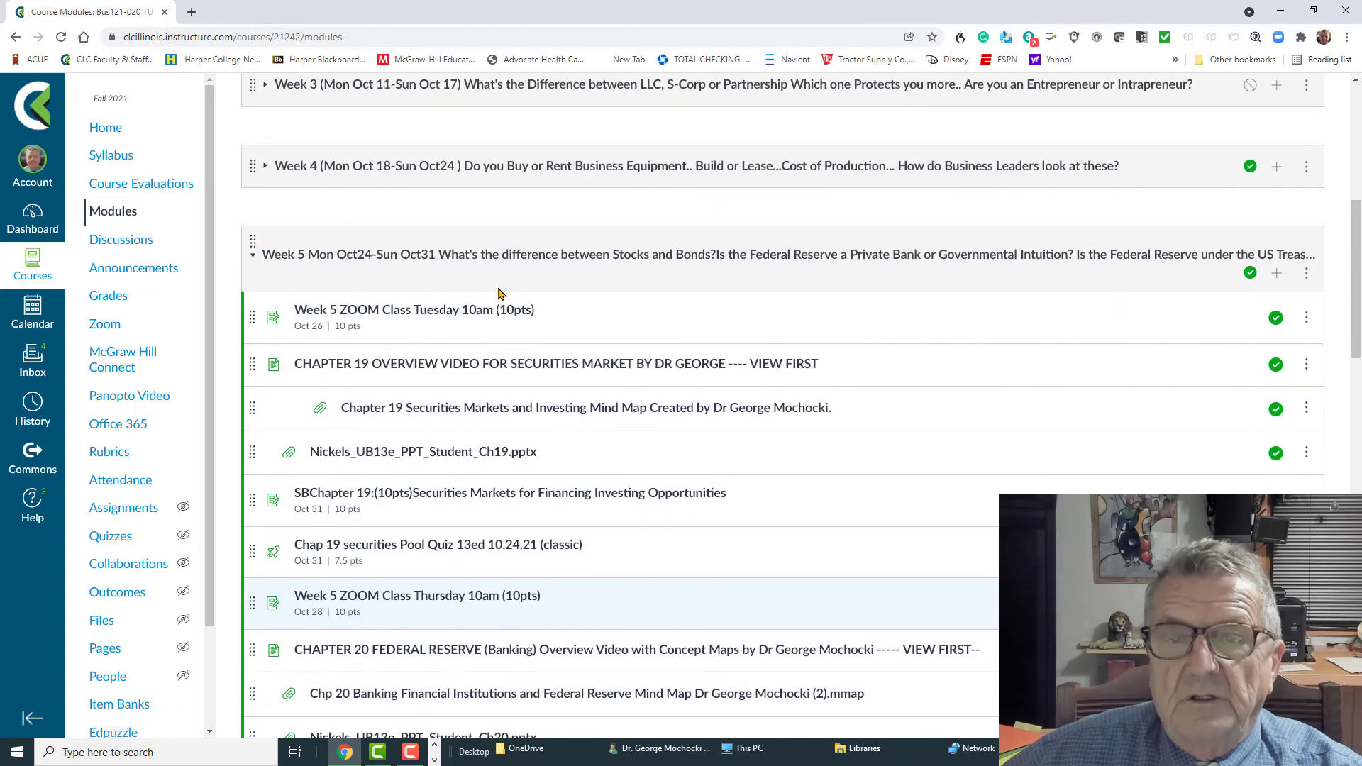
pyautogui.scroll(-9, 499, 296)
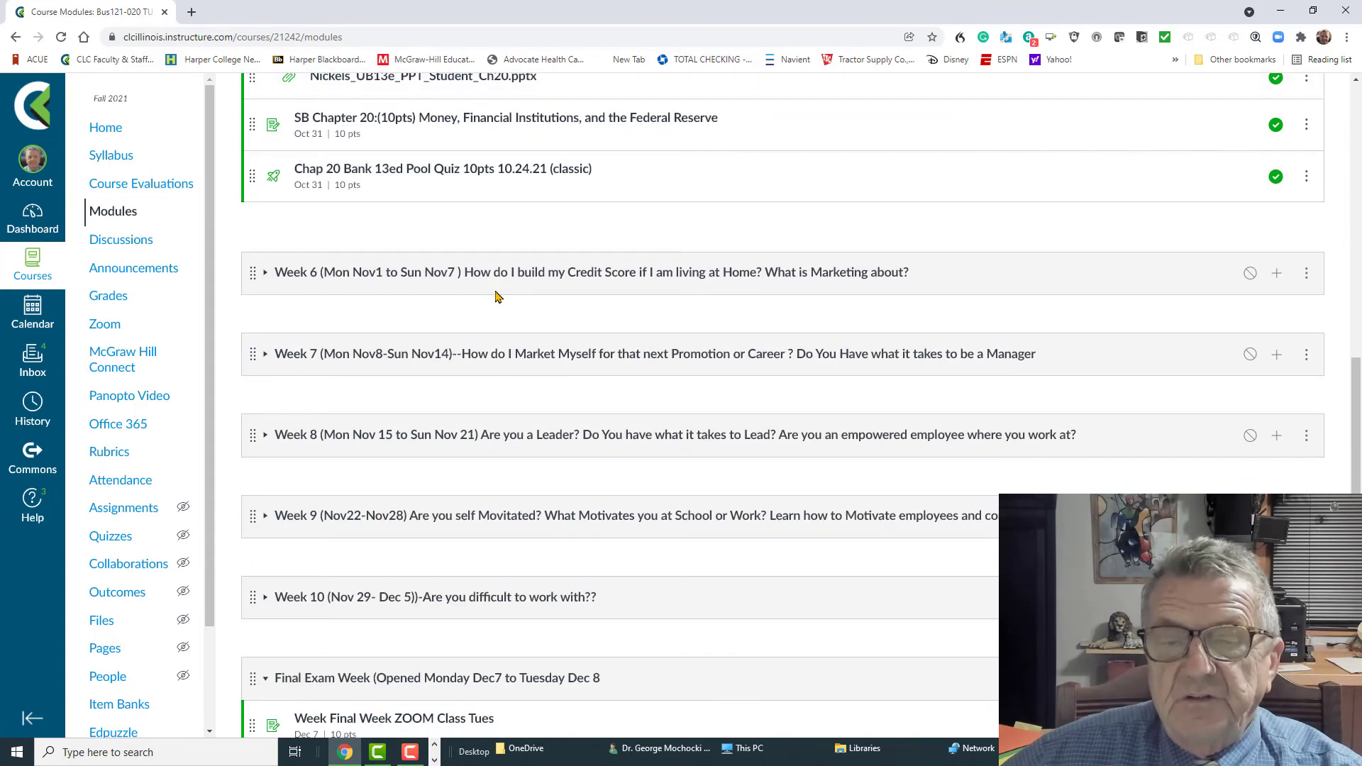
pyautogui.click(269, 278)
pyautogui.scroll(-2, 458, 273)
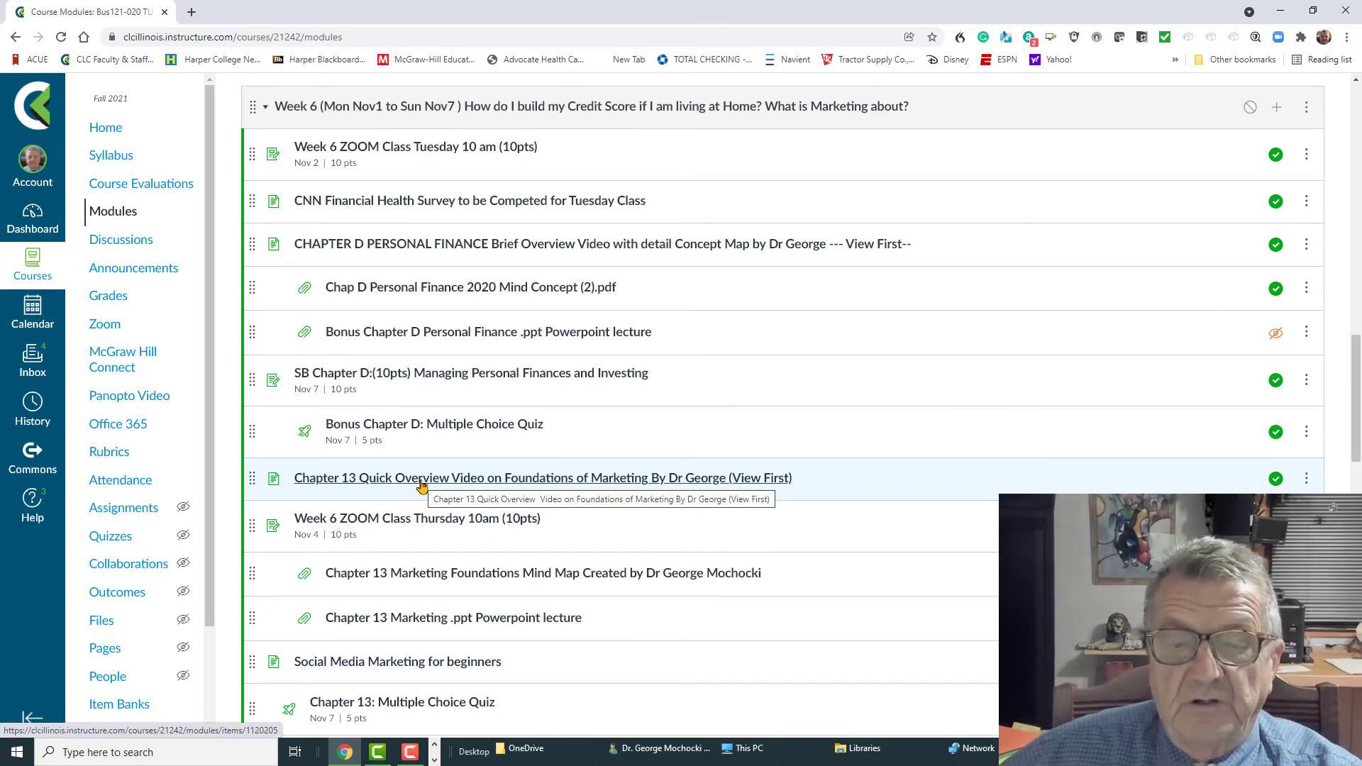
# Remove the Chapter 13: Multiple Choice Quiz from the Week 6 module and confirm the removal
pyautogui.scroll(-2, 421, 485)
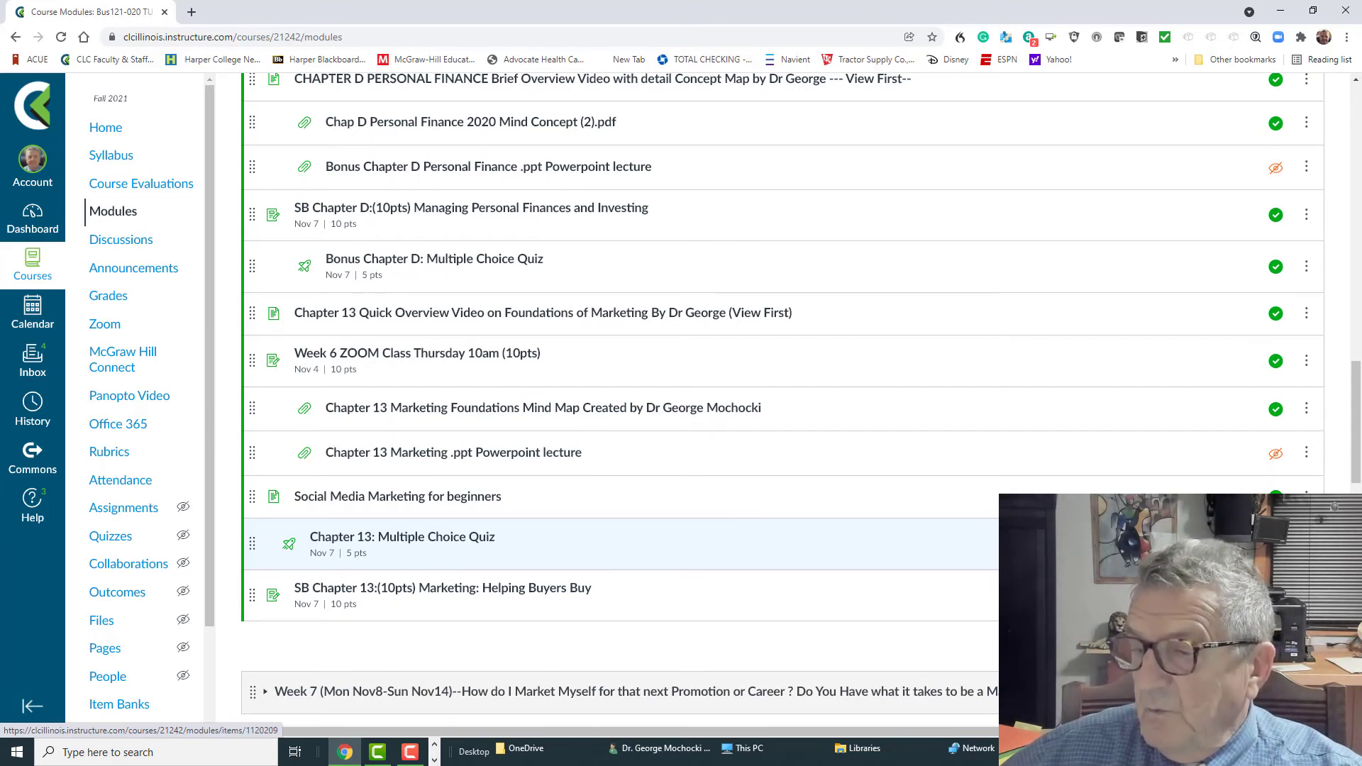
pyautogui.click(1259, 684)
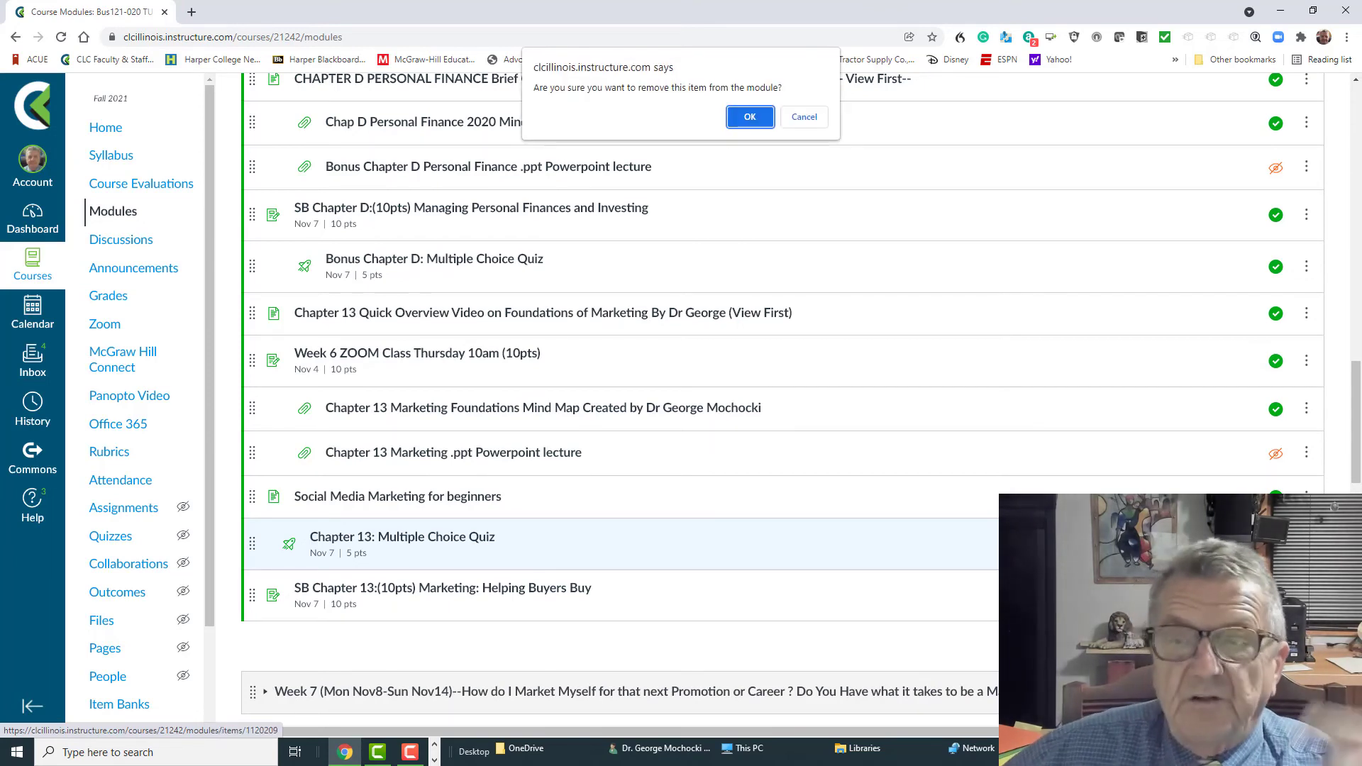
pyautogui.click(750, 117)
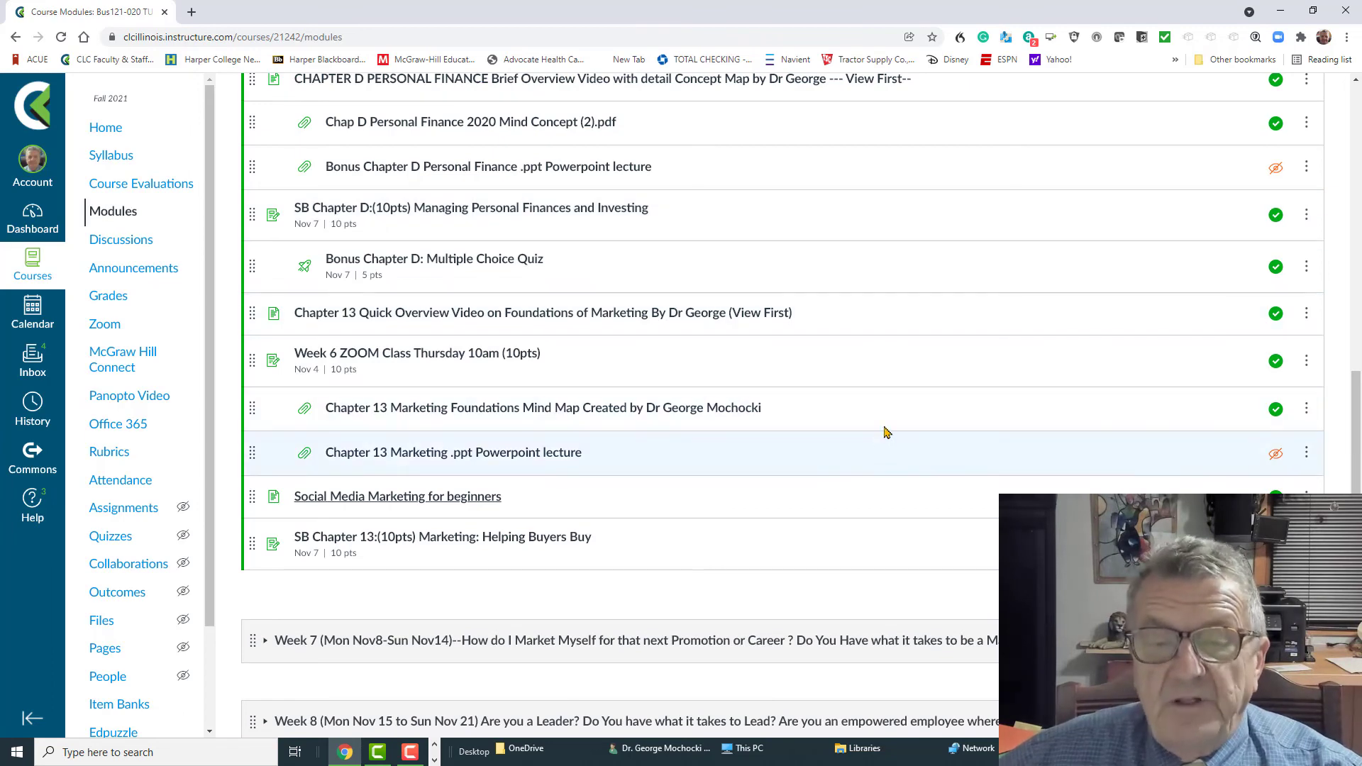
# Add the existing quiz "Chapter 13 Marketing 13ed pool quiz 10pts (classic)" to the Week 6 (Mon Nov1 to Sun Nov7) module
pyautogui.scroll(5, 891, 411)
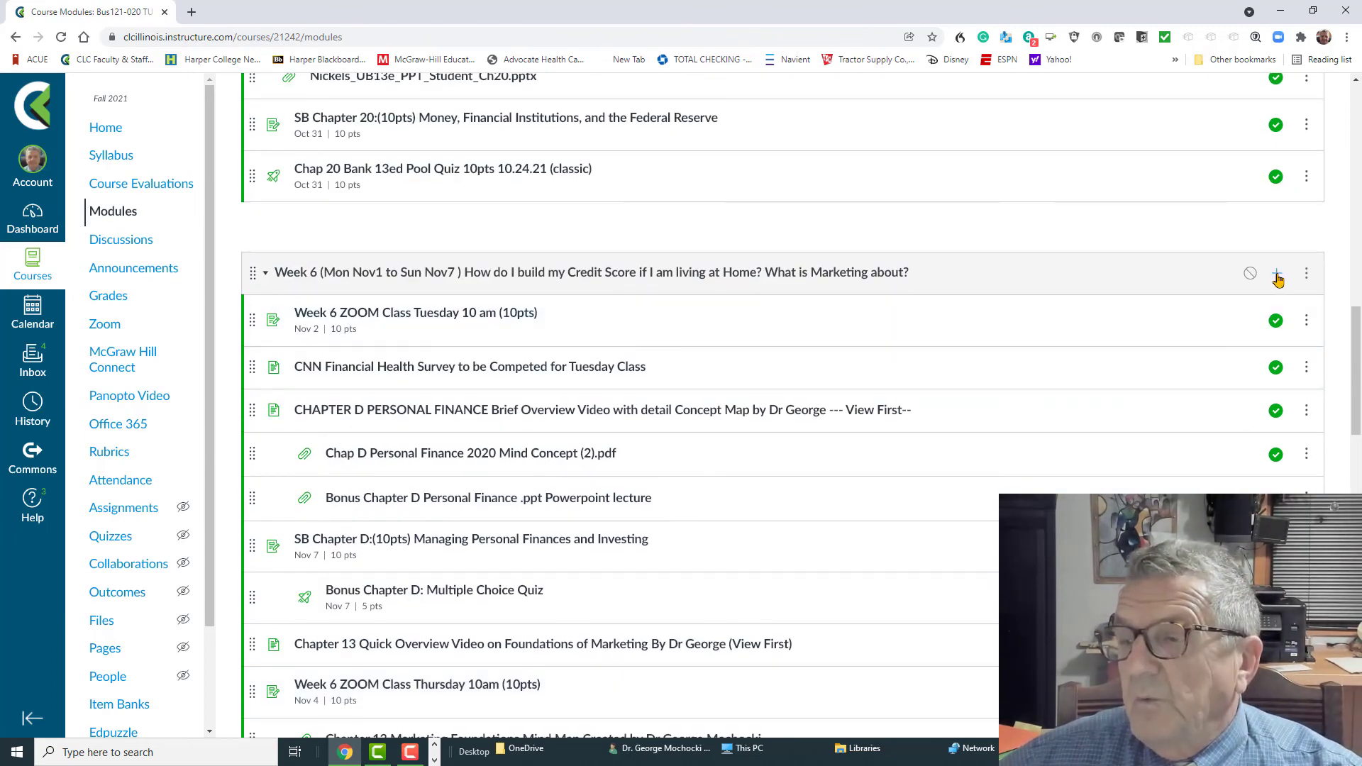
pyautogui.click(1278, 276)
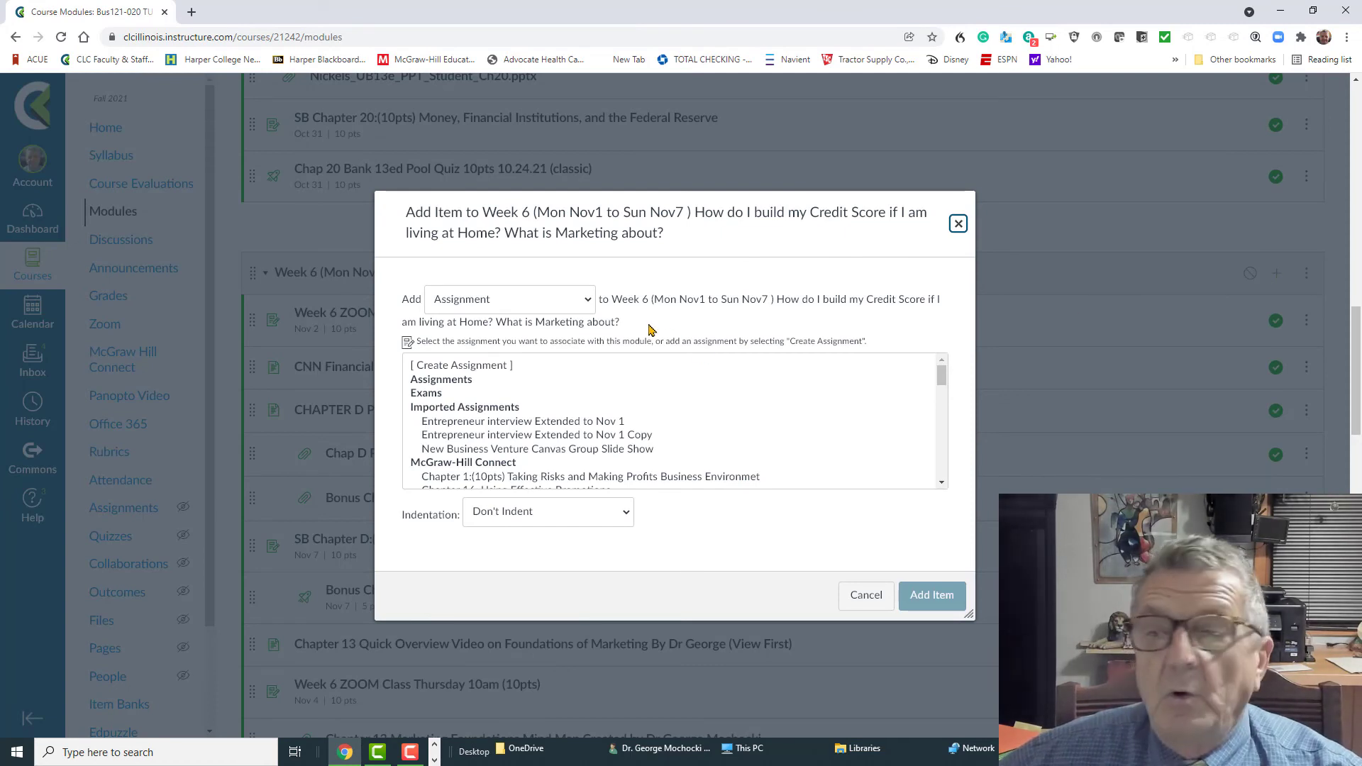
pyautogui.click(588, 305)
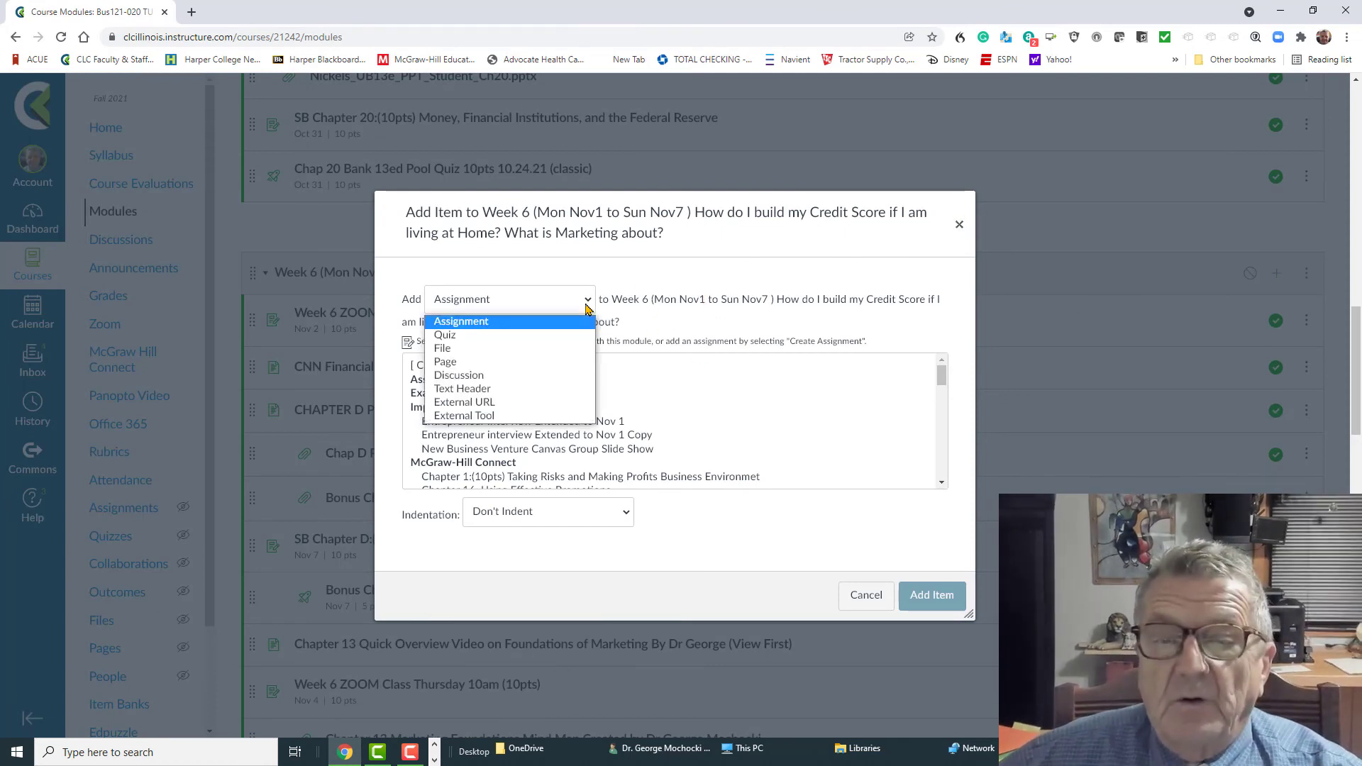
pyautogui.click(508, 336)
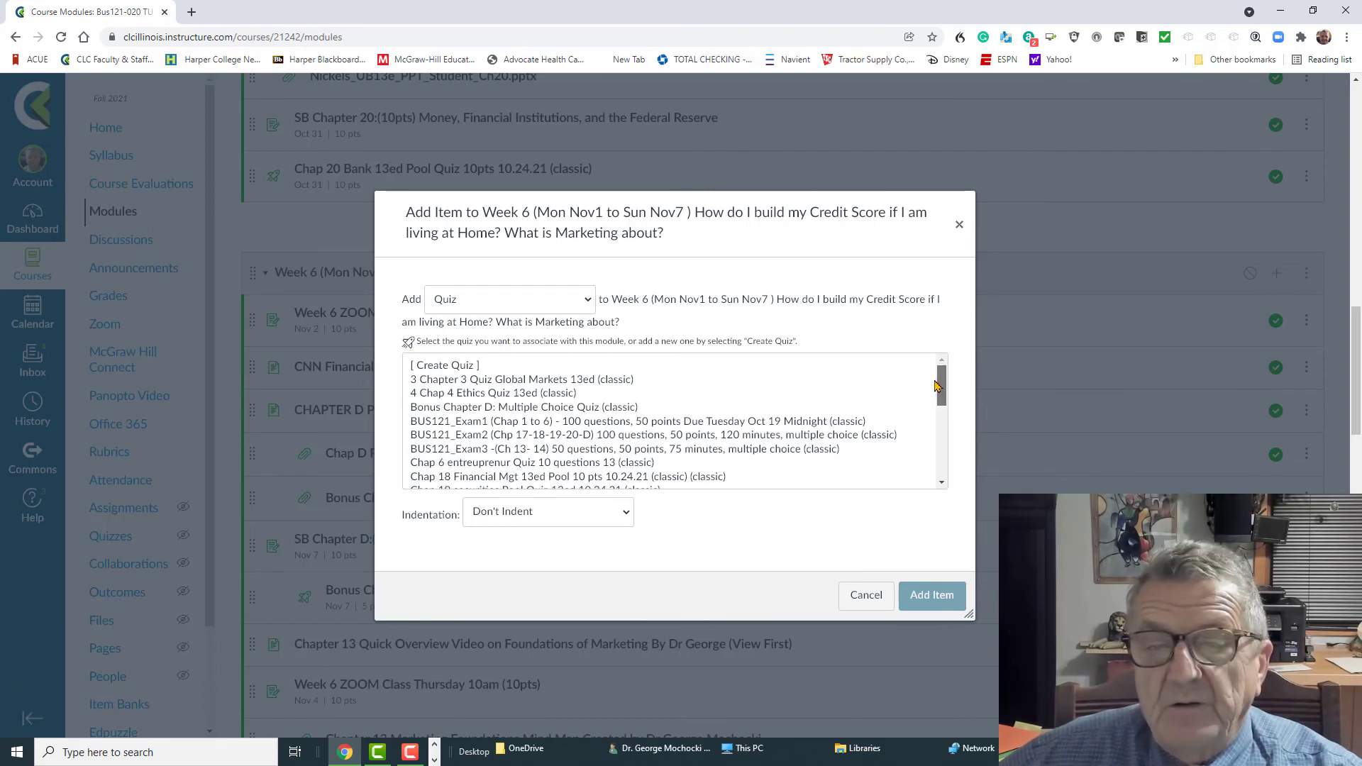
pyautogui.moveTo(940, 387); pyautogui.dragTo(931, 453)
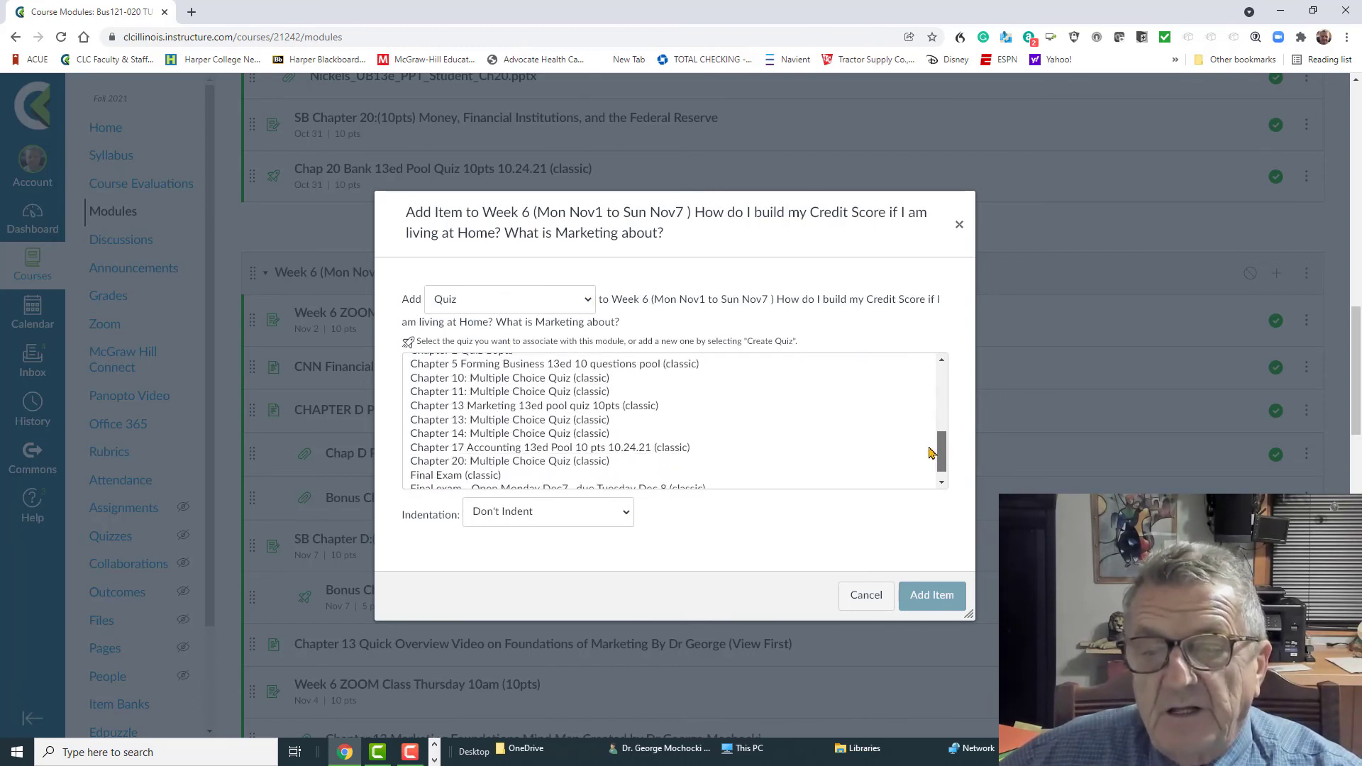
pyautogui.click(508, 432)
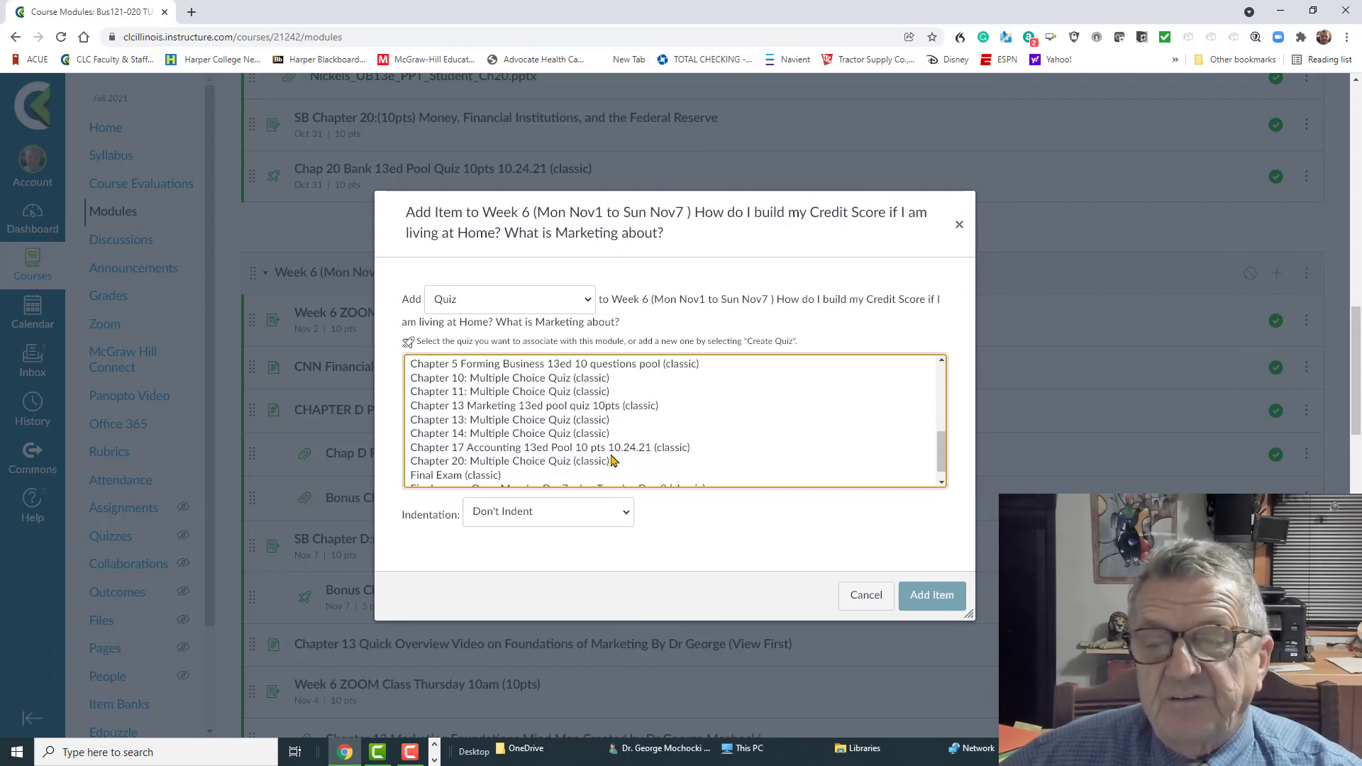
pyautogui.click(587, 406)
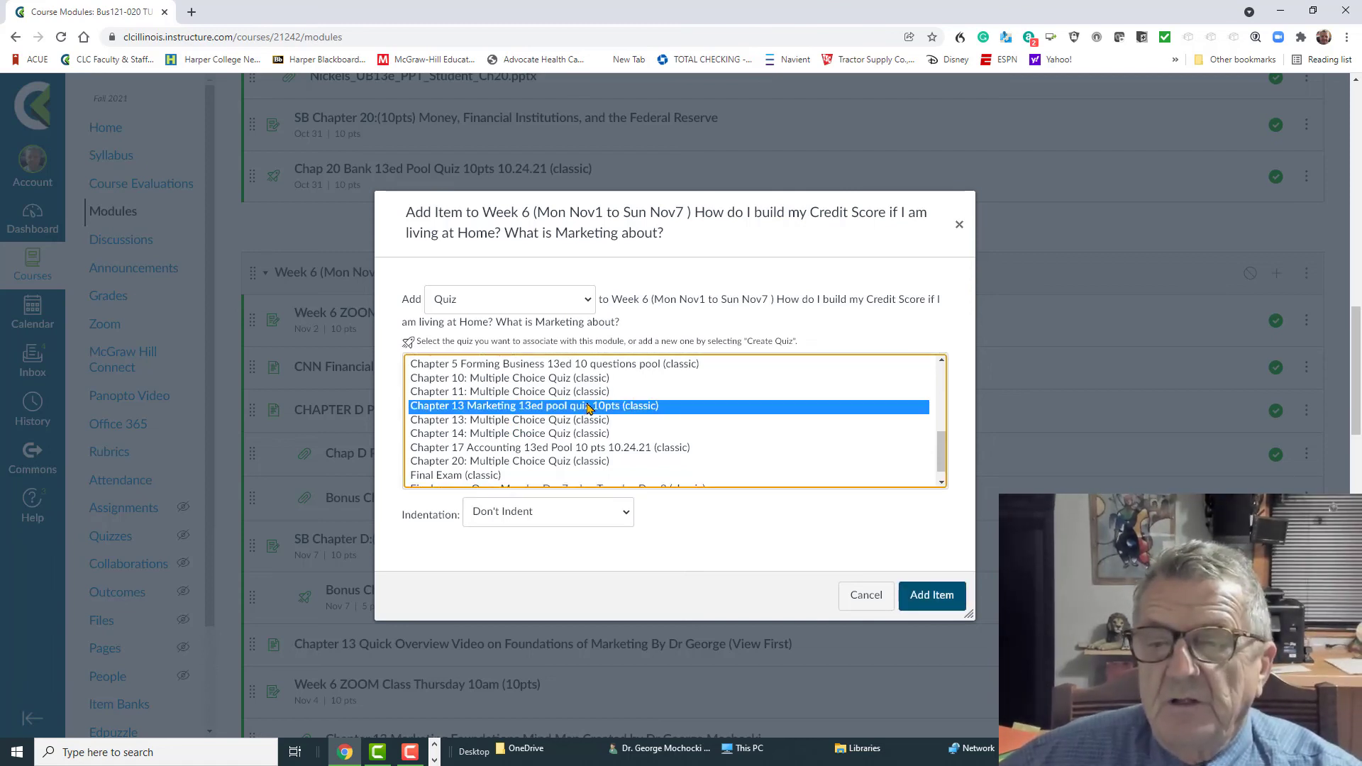
pyautogui.click(945, 598)
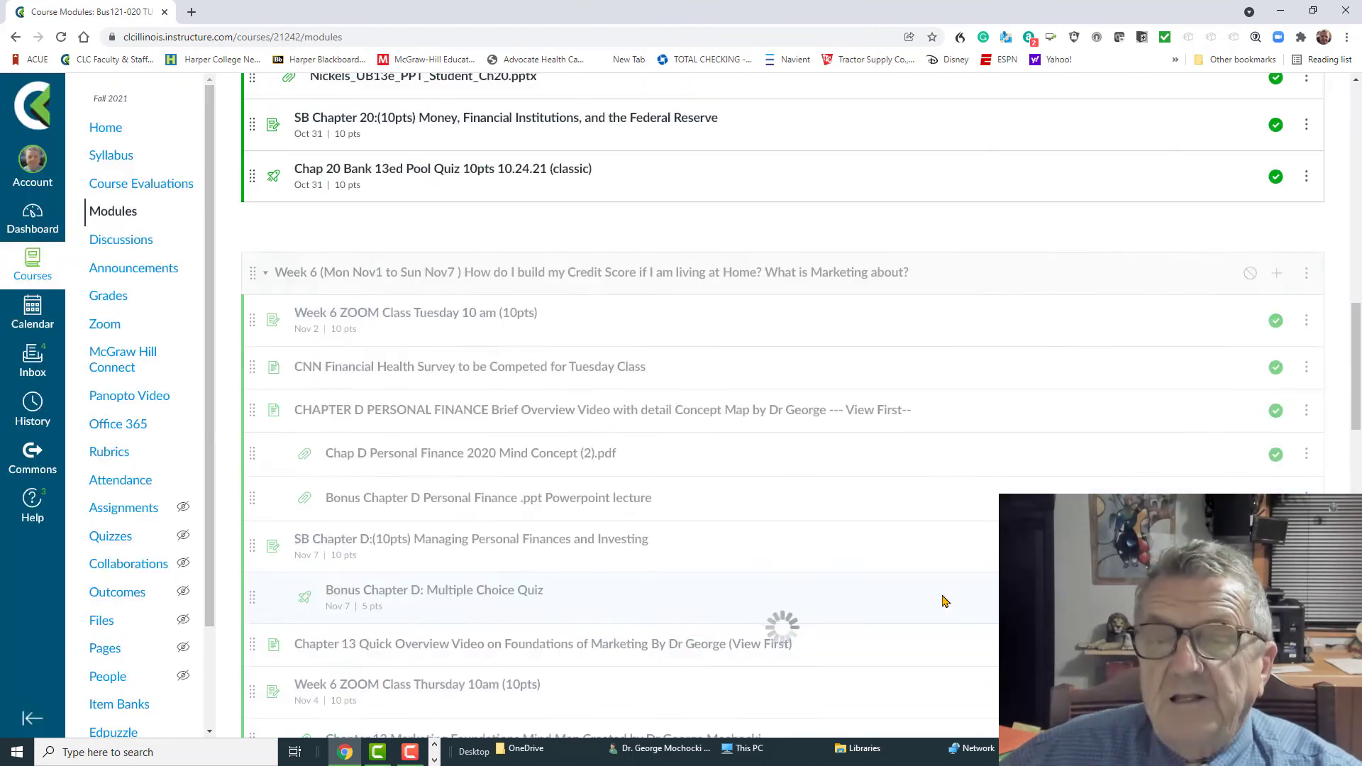
# Preview the Chapter 13 Marketing 13ed pool quiz from its Week 6 module entry, and return to the dashboard
pyautogui.scroll(-7, 859, 295)
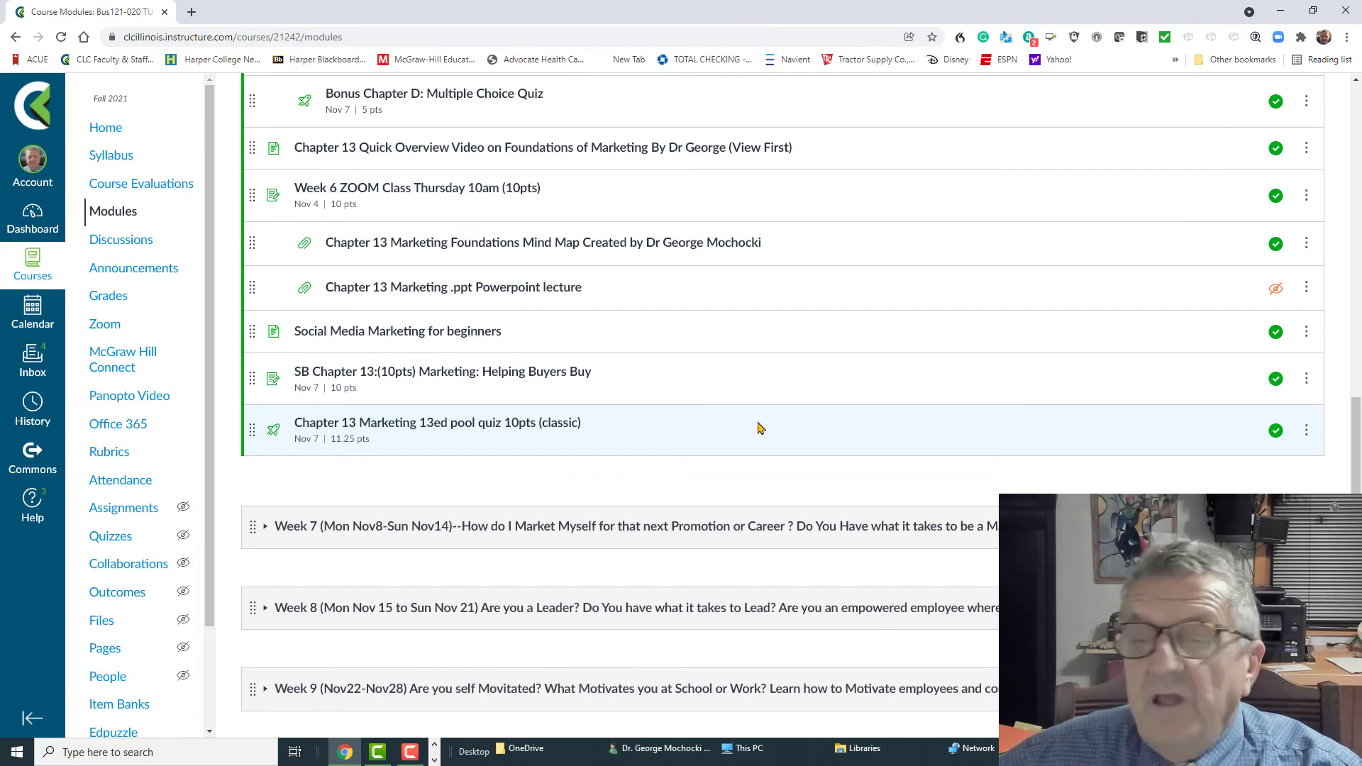
pyautogui.click(400, 425)
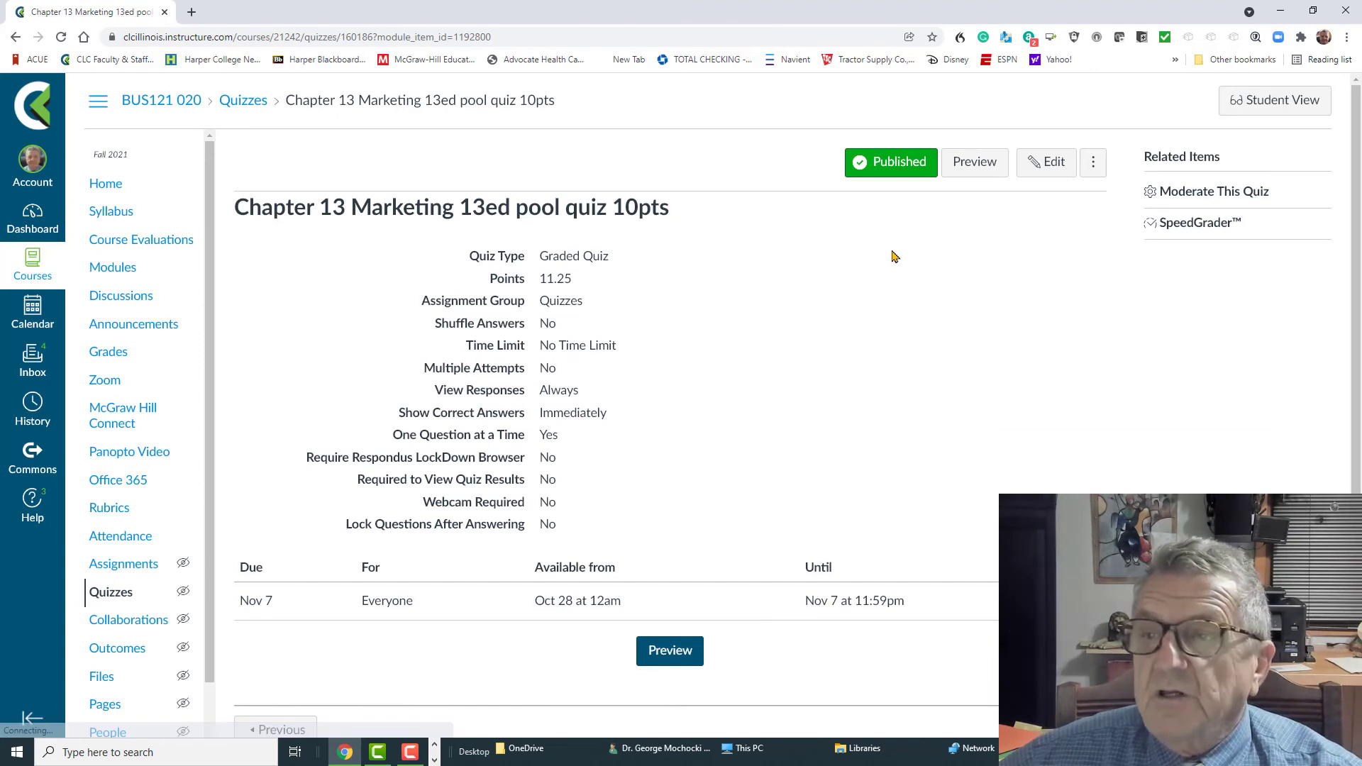
pyautogui.click(969, 161)
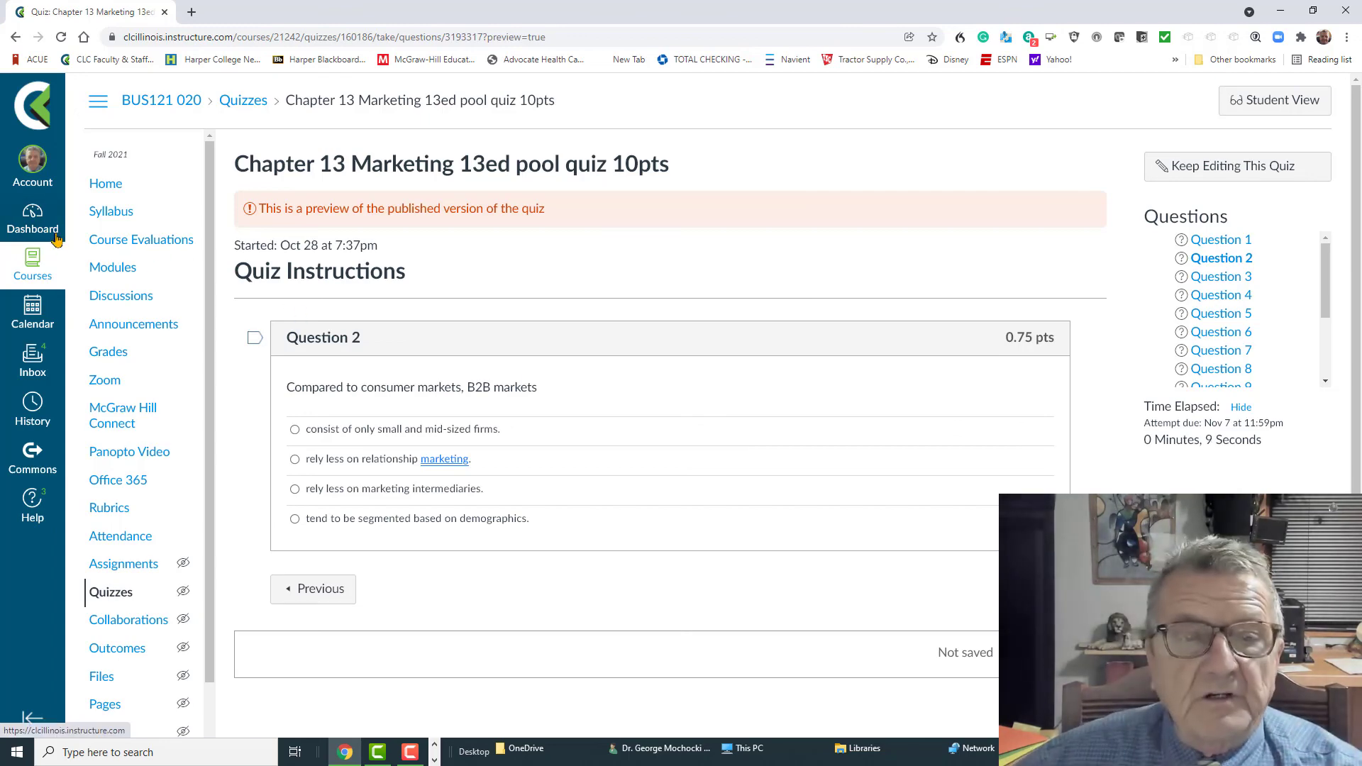
pyautogui.click(35, 226)
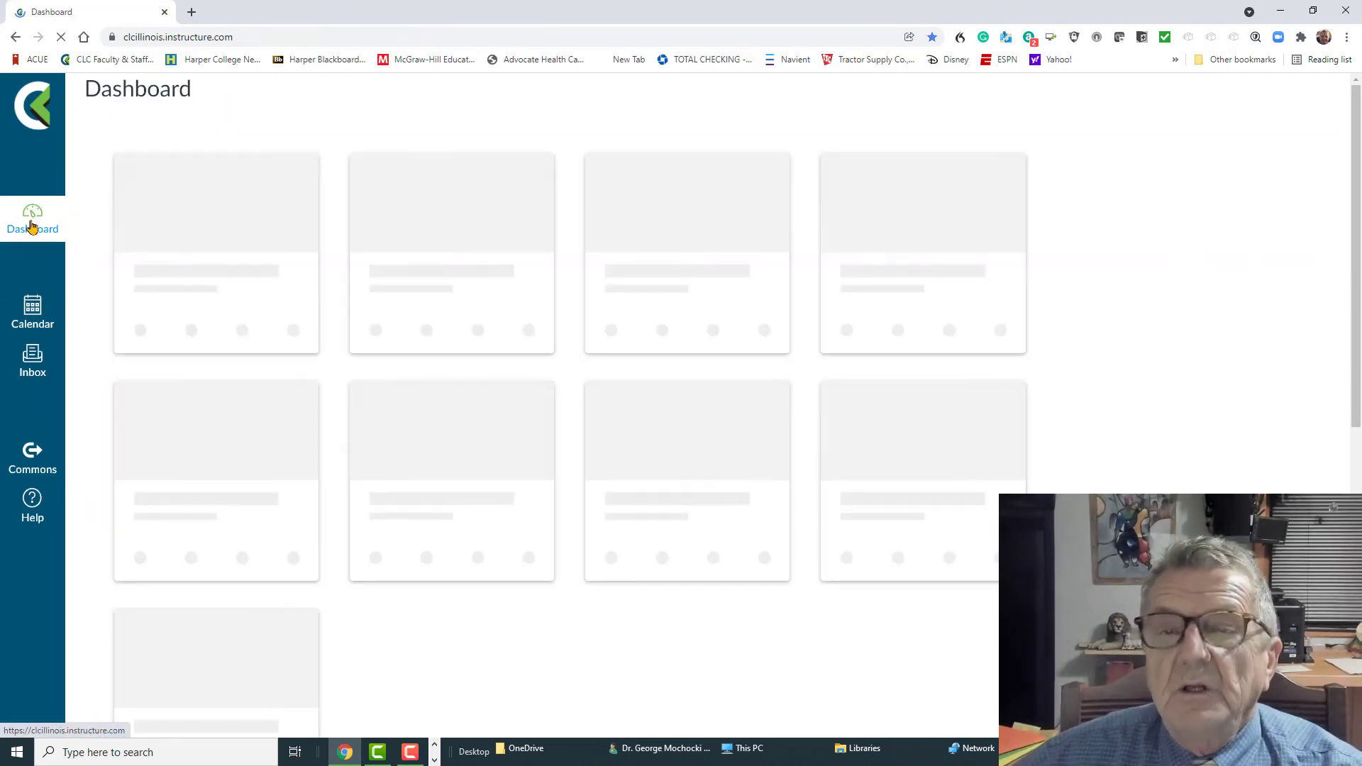